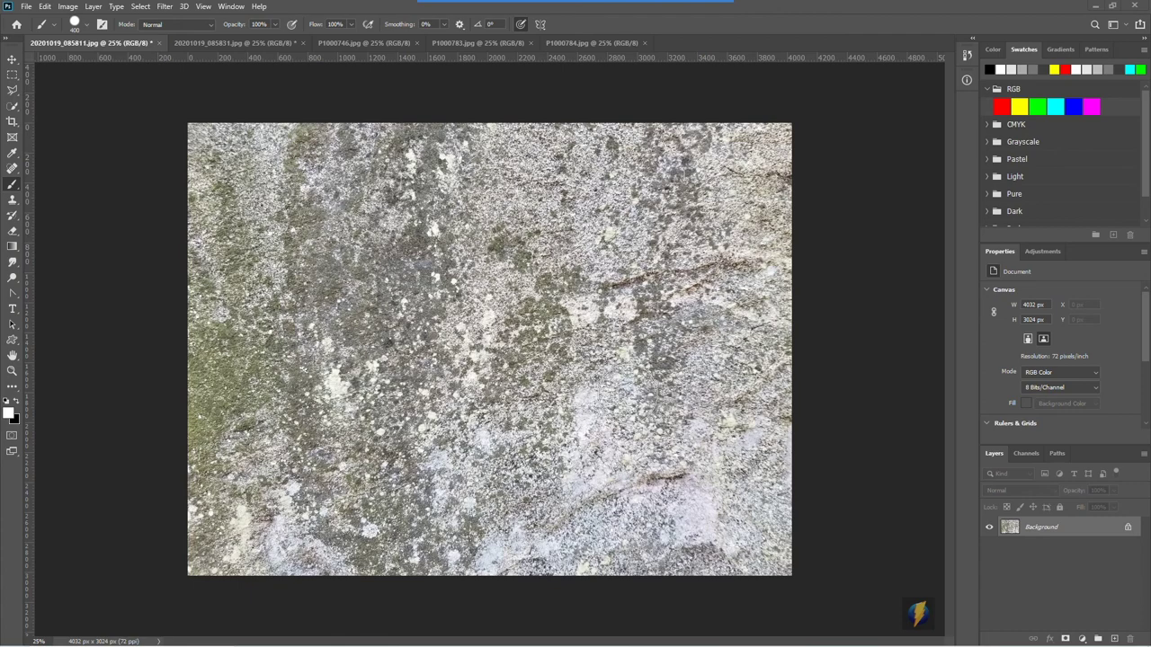
Step: Browse the other open stone photos: P1000746, P1000783 and P1000784
{"action": "left_click", "coordinate": [239, 45]}
{"action": "left_click", "coordinate": [373, 42]}
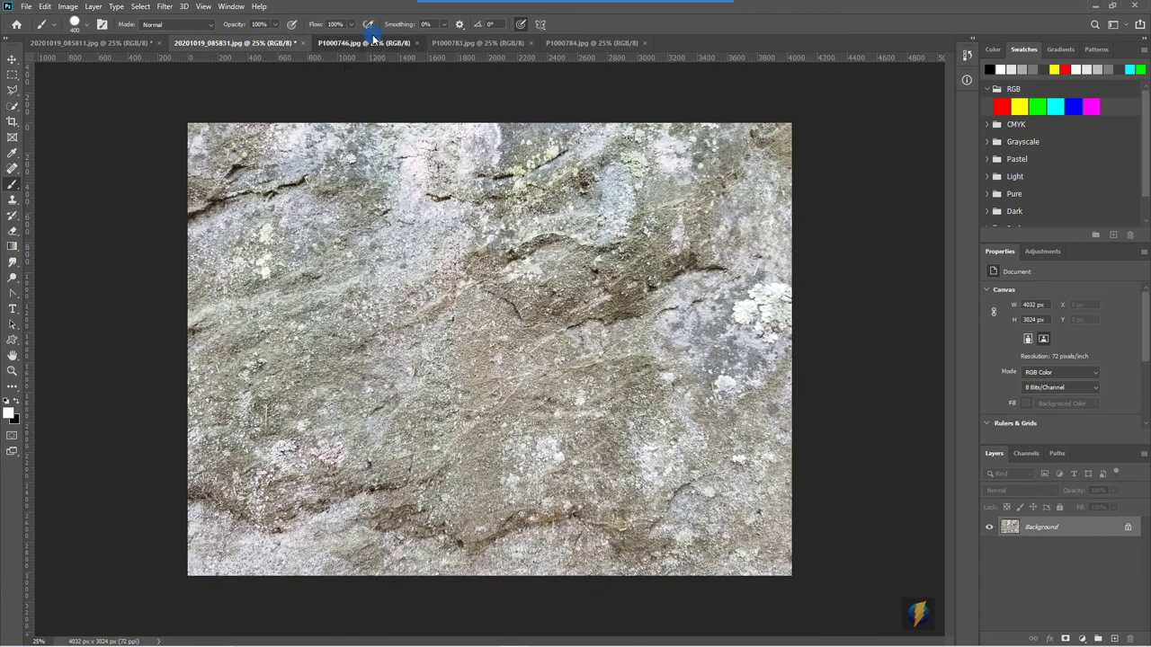
{"action": "left_click", "coordinate": [455, 41]}
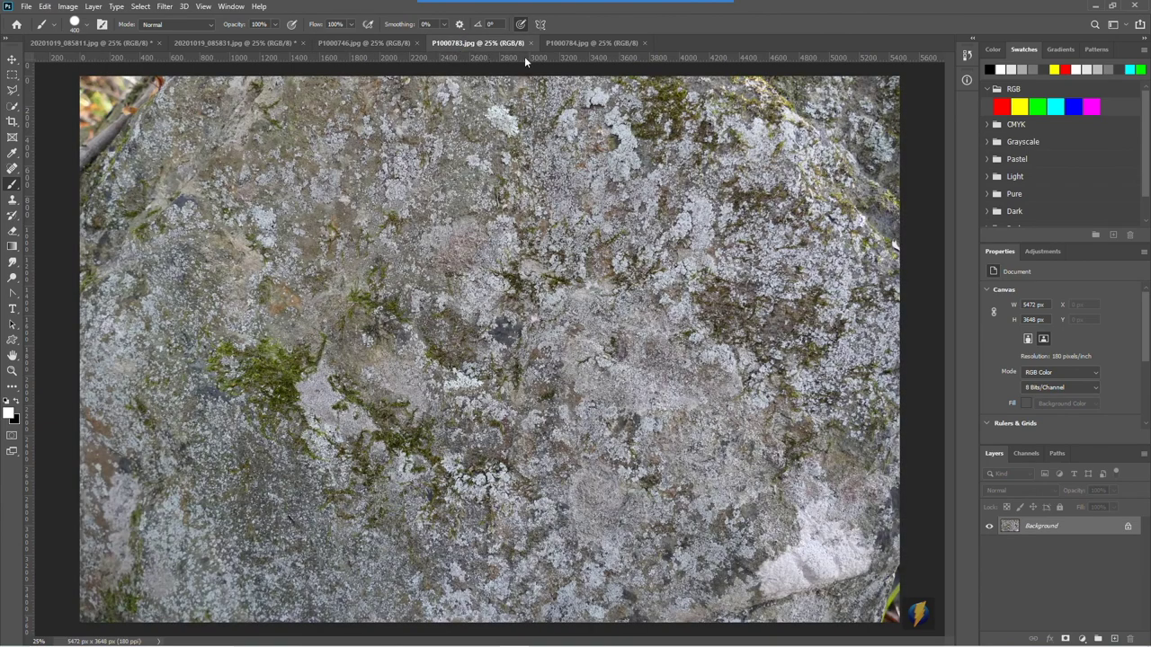
{"action": "left_click", "coordinate": [583, 41]}
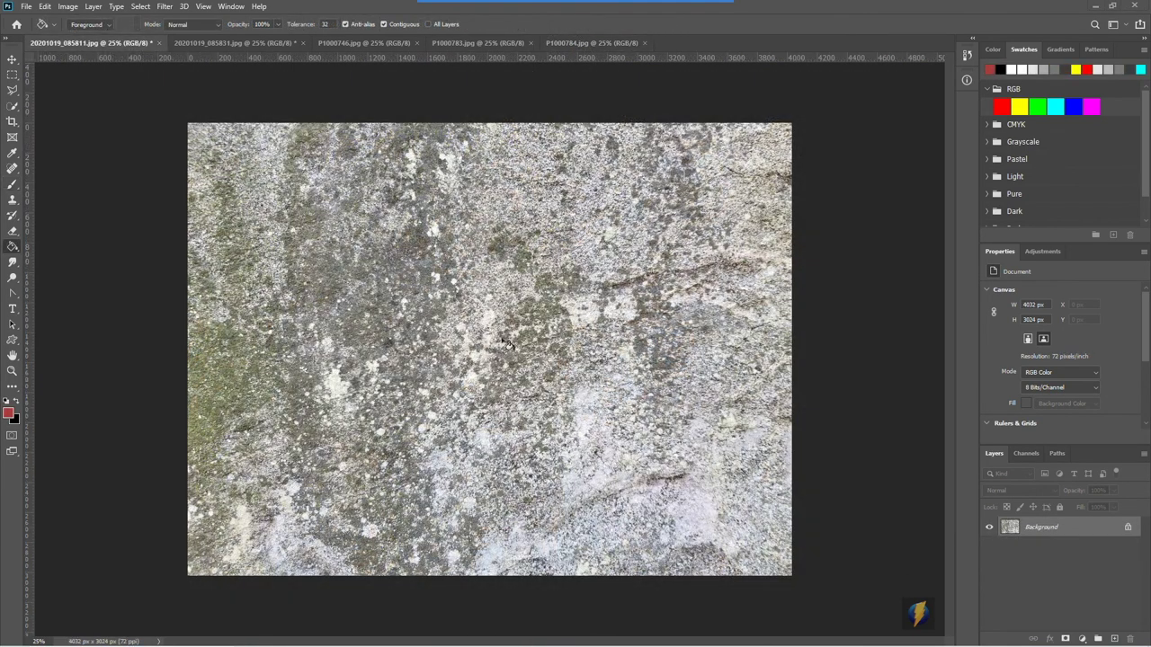
Step: Create a new 2048×2048 px document, fill it solid red, and bring up P1000784.jpg
{"action": "left_click", "coordinate": [26, 6]}
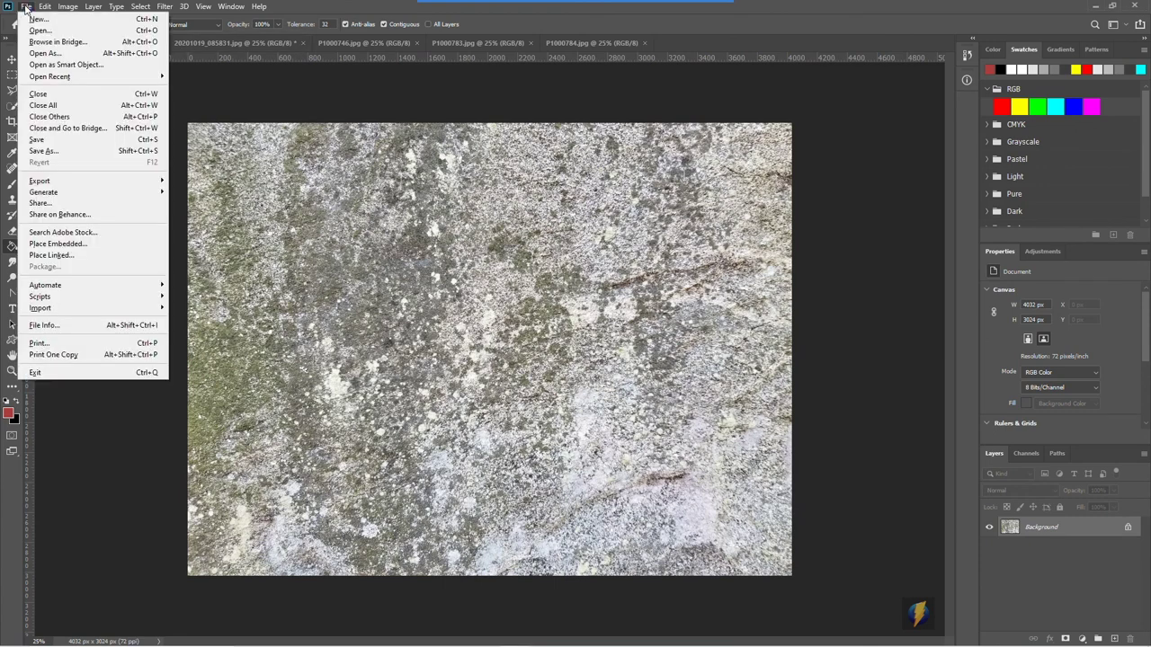
{"action": "left_click", "coordinate": [31, 18]}
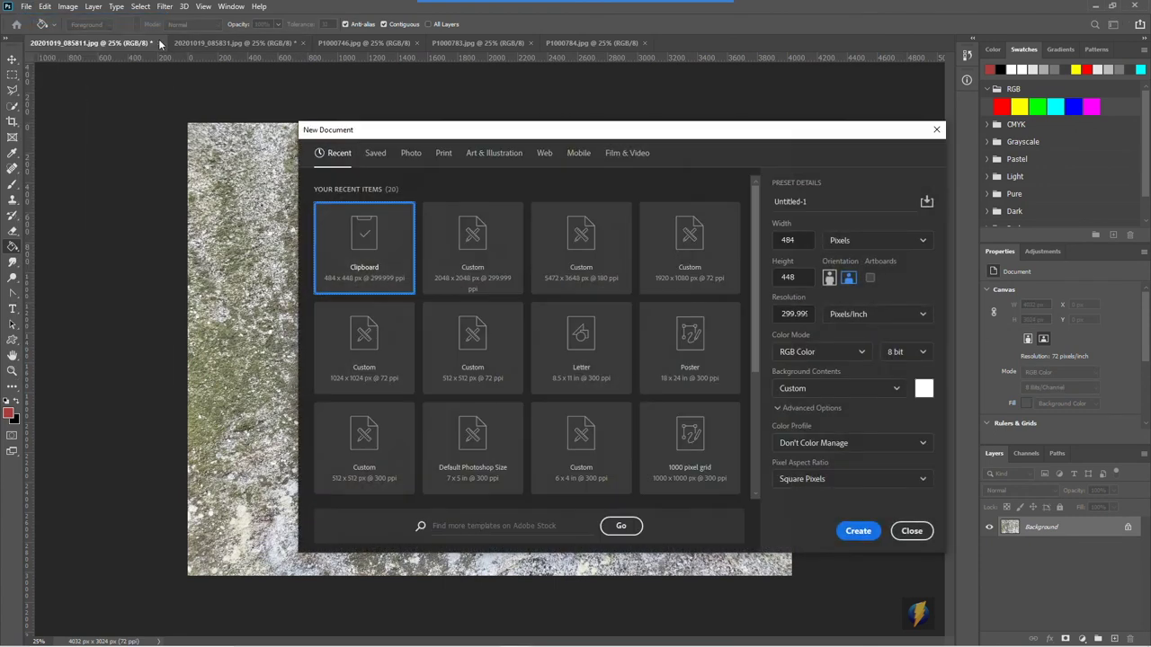
{"action": "left_click", "coordinate": [463, 250]}
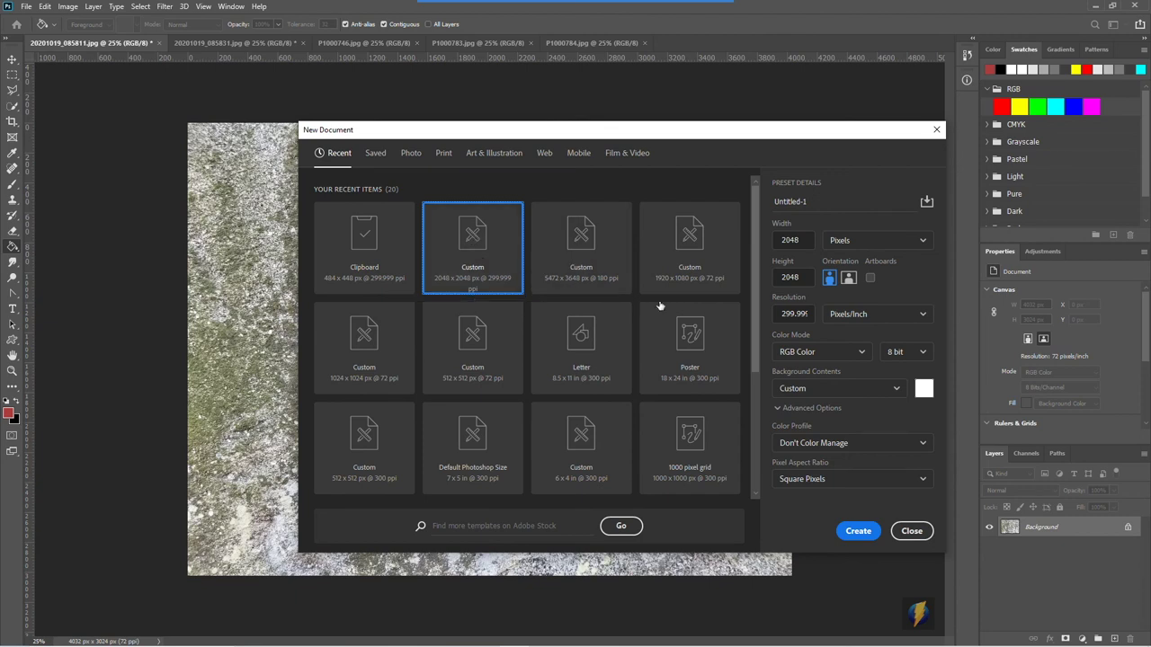
{"action": "left_click", "coordinate": [857, 533]}
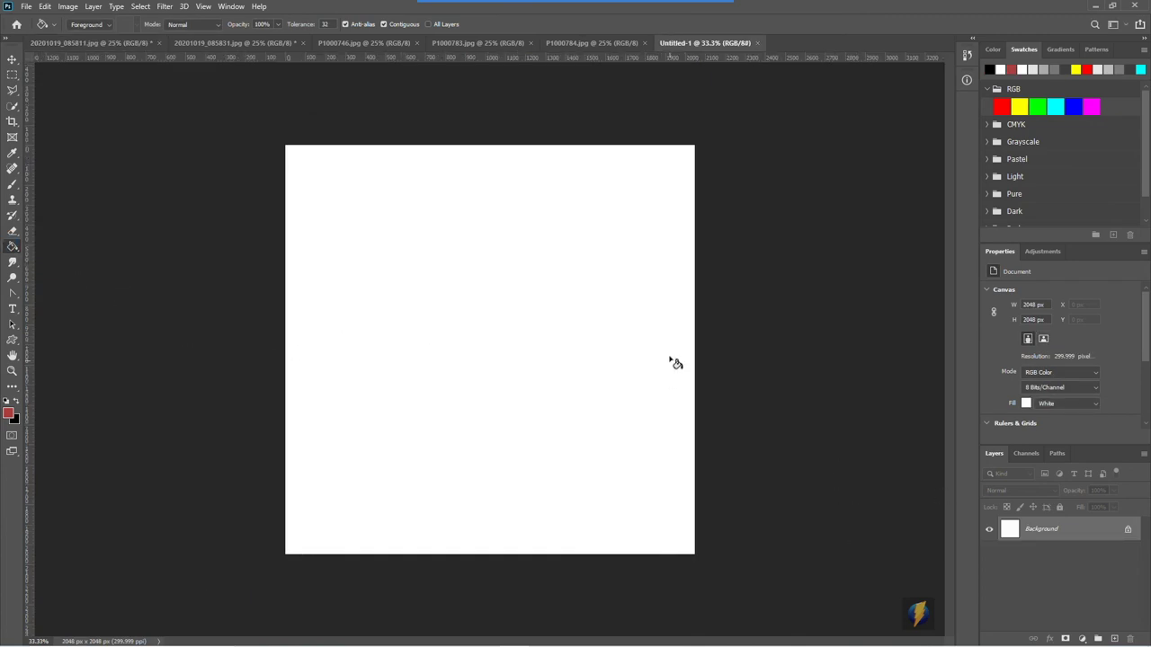
{"action": "left_click", "coordinate": [505, 393]}
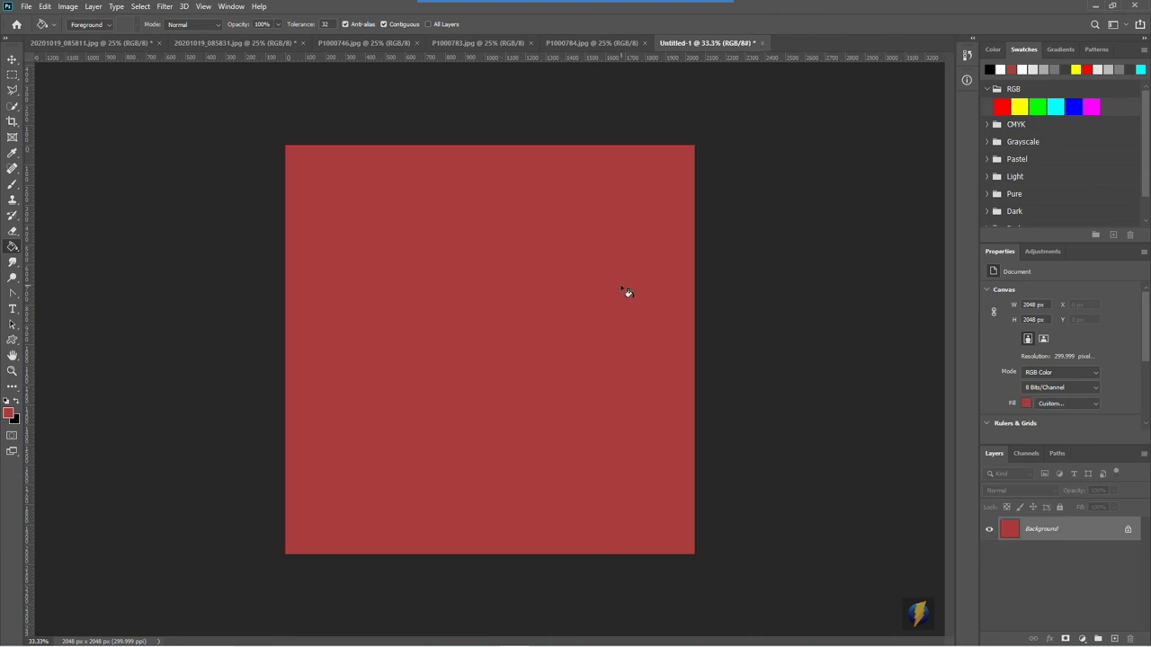
{"action": "left_click", "coordinate": [573, 43]}
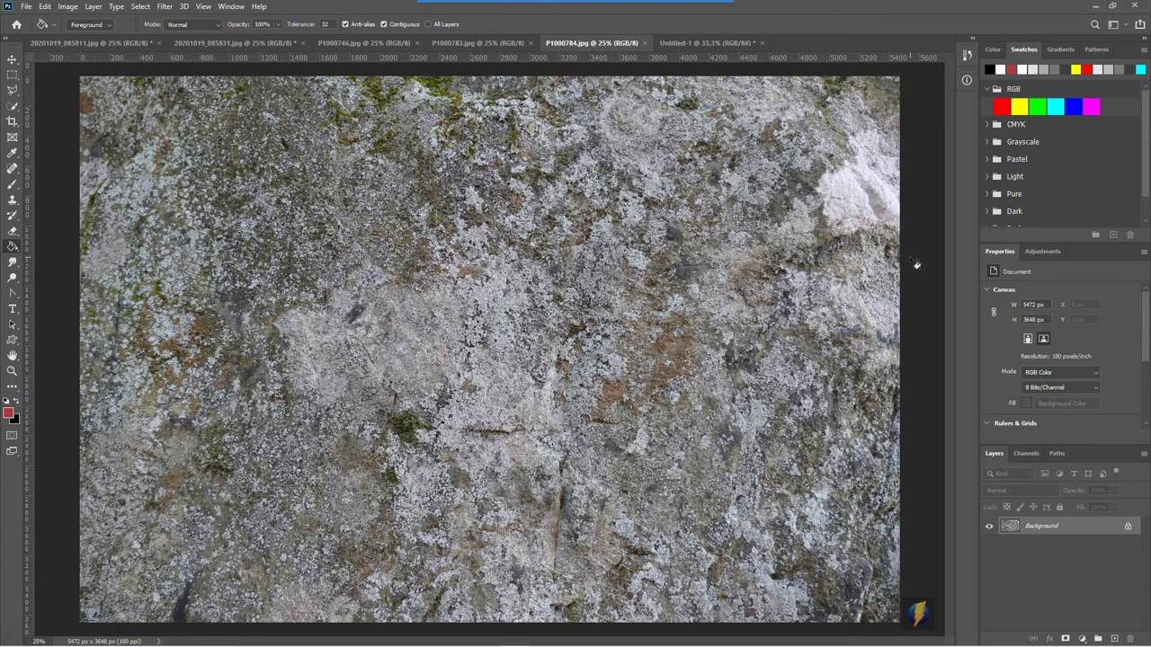
Step: Copy all of P1000784.jpg and paste it into Untitled-1 as Layer 1
{"action": "left_click", "coordinate": [141, 7]}
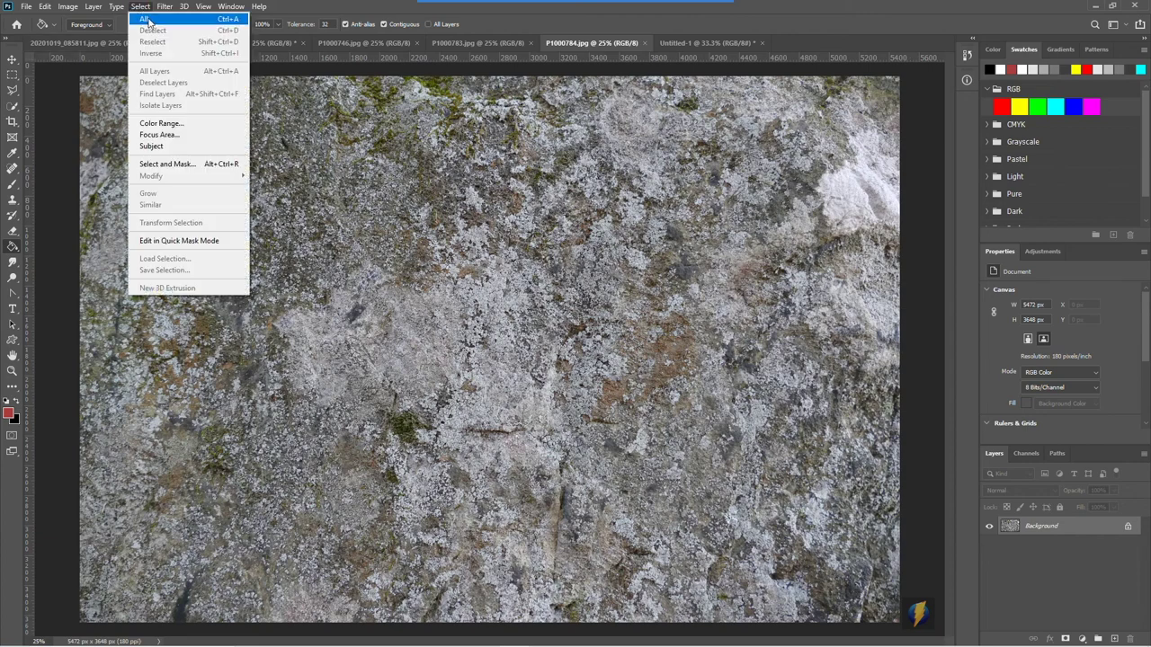
{"action": "left_click", "coordinate": [145, 19]}
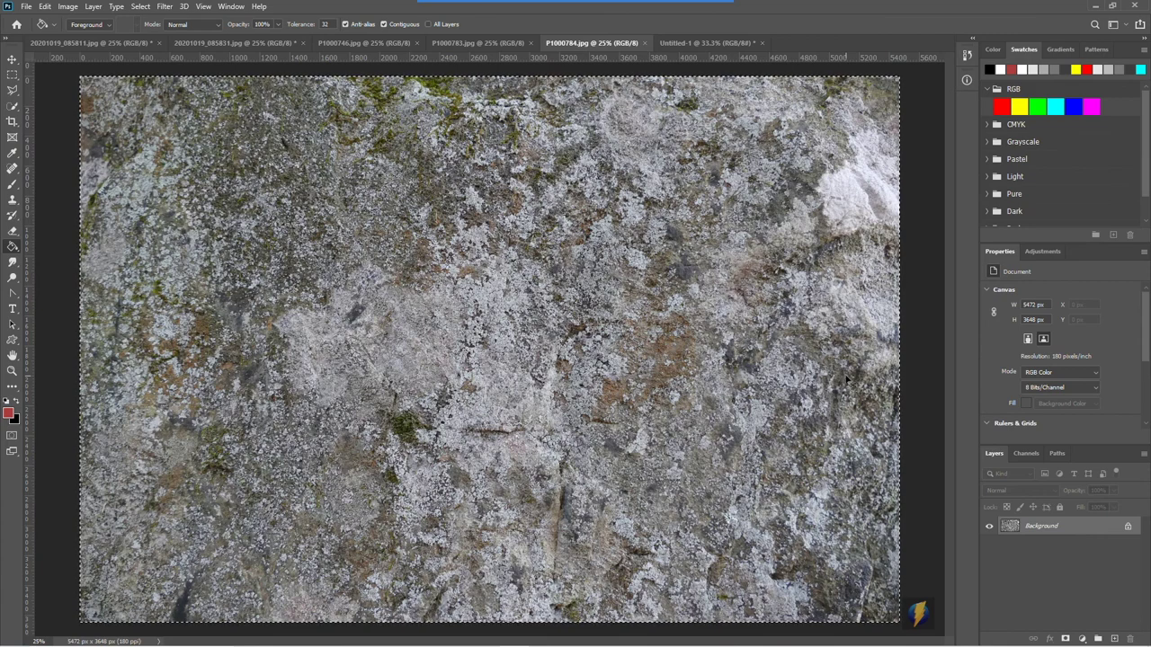
{"action": "left_click", "coordinate": [692, 43]}
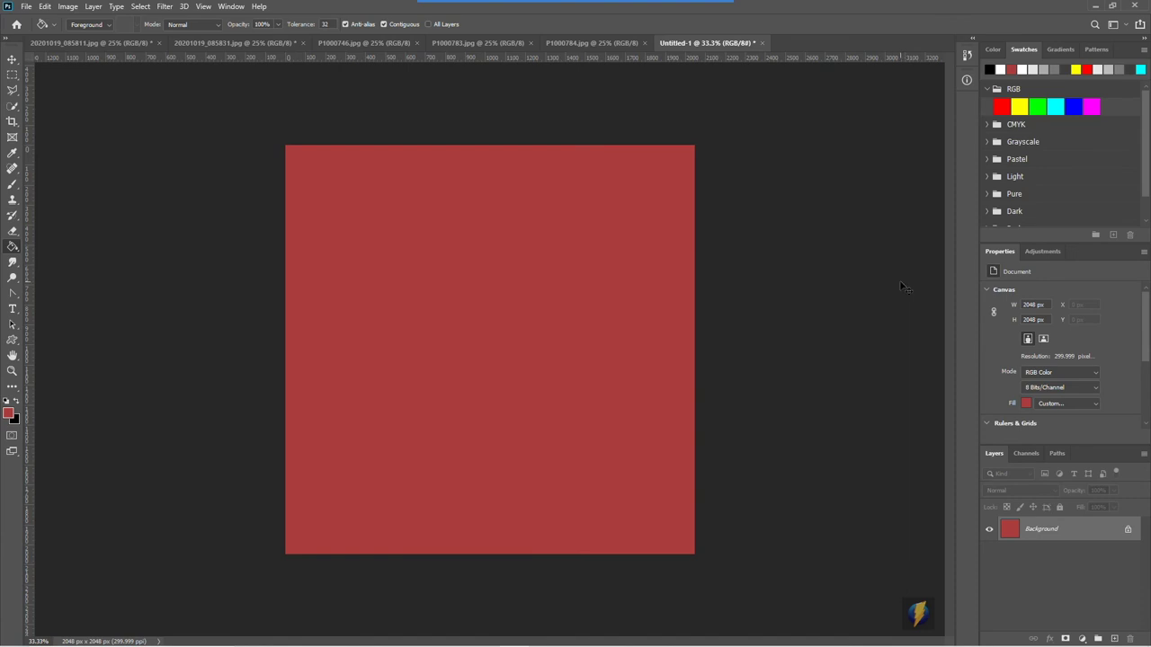
{"action": "key", "text": "ctrl+v"}
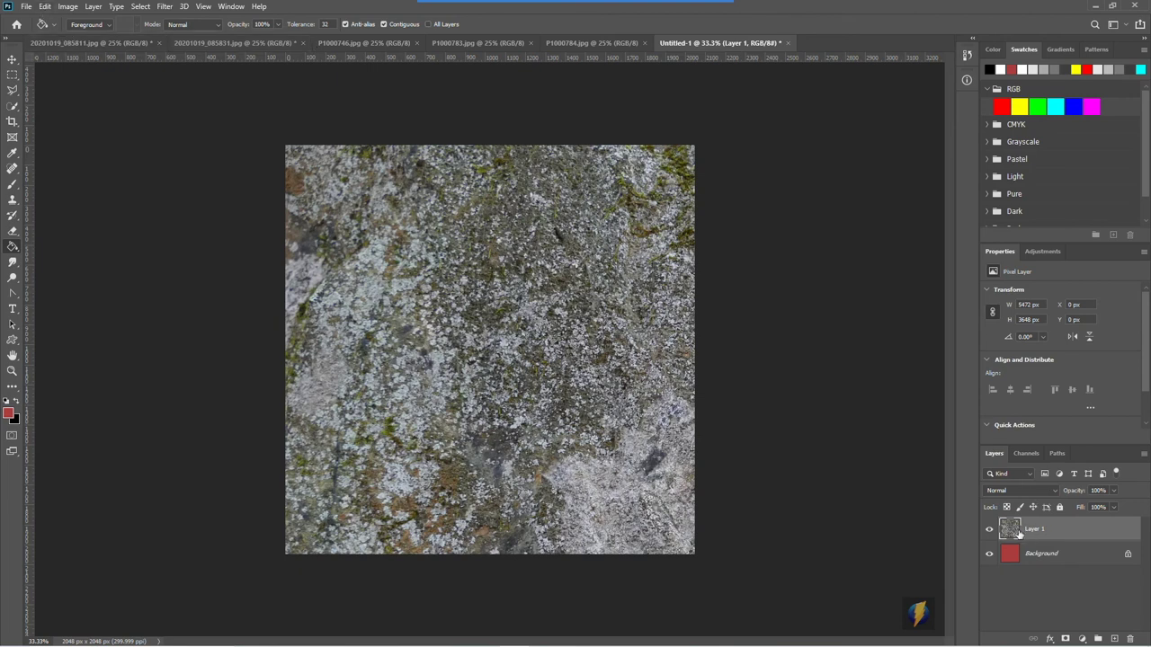
{"action": "left_click", "coordinate": [45, 8]}
{"action": "mouse_move", "coordinate": [93, 6]}
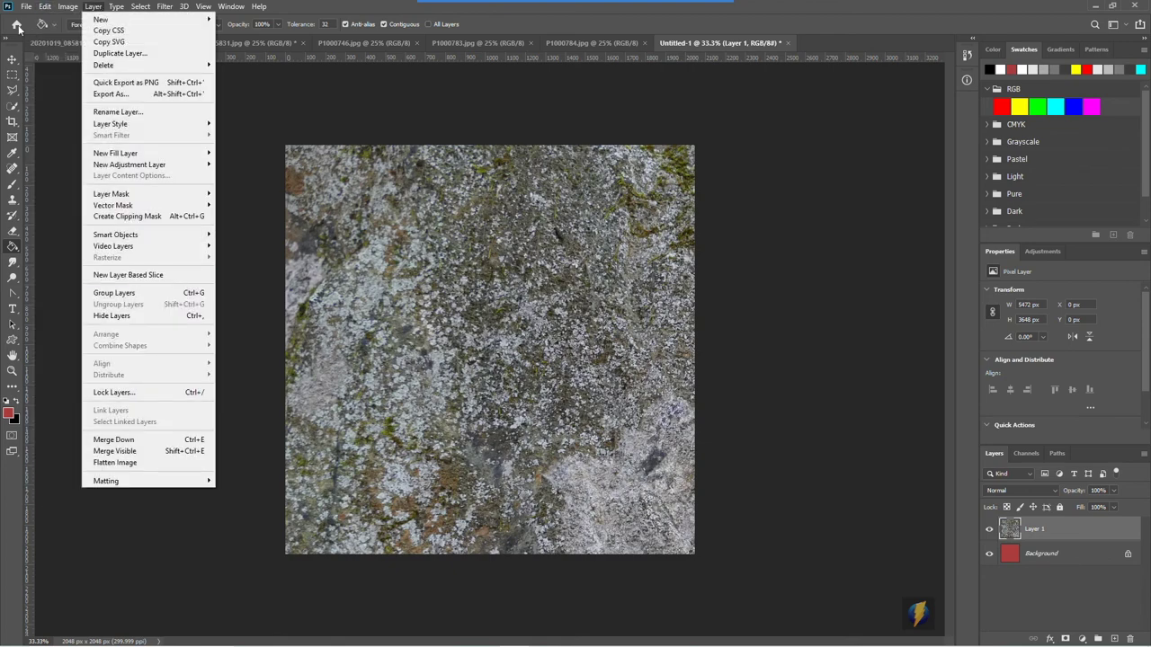
Step: Scale the stone photo layer to about 60% (3286 × 2190 px) and shift it up-left
{"action": "left_click", "coordinate": [47, 7]}
{"action": "mouse_move", "coordinate": [83, 282]}
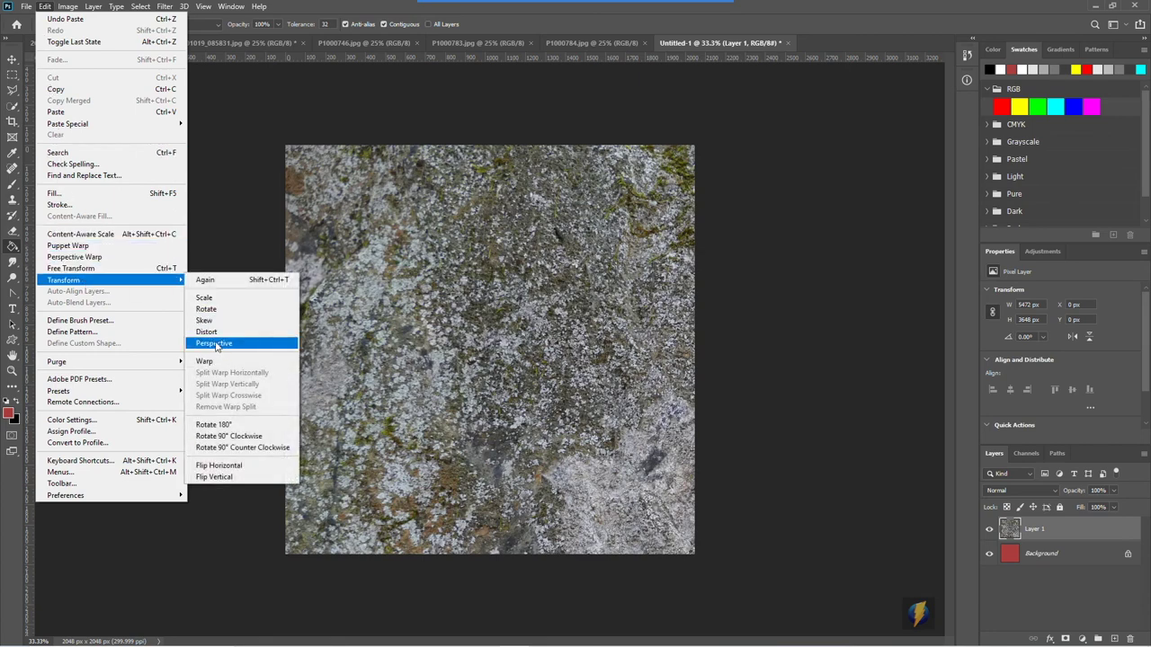
{"action": "left_click", "coordinate": [206, 309]}
{"action": "left_click_drag", "start_coordinate": [284, 147], "coordinate": [153, 191]}
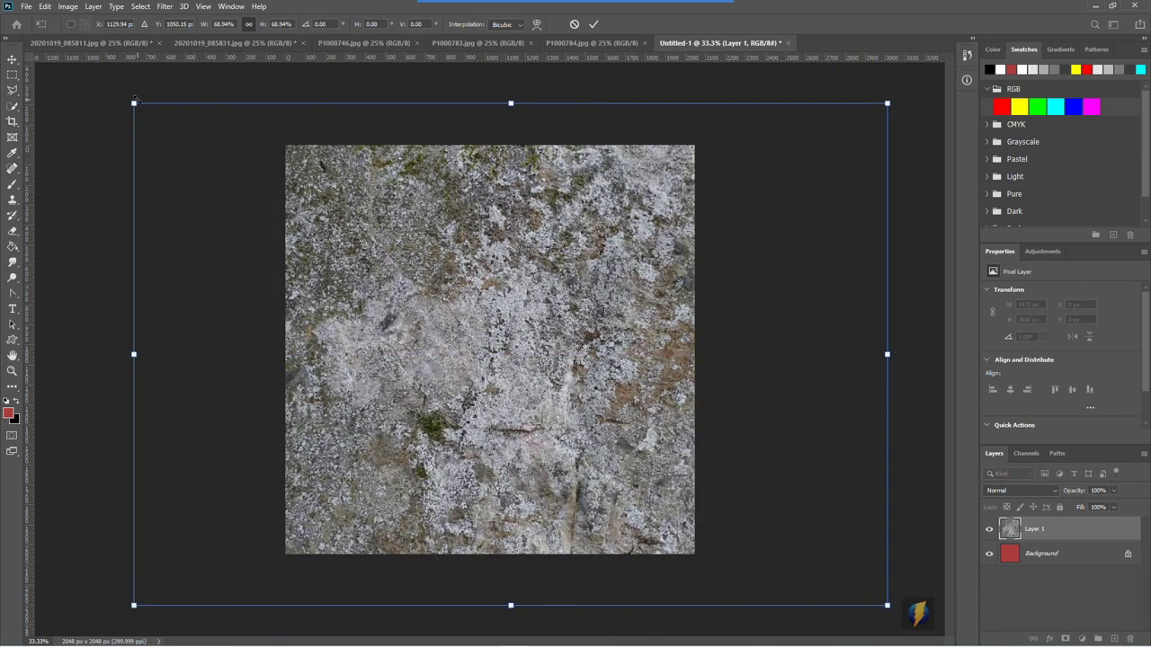
{"action": "left_click_drag", "start_coordinate": [134, 103], "coordinate": [206, 190]}
{"action": "left_click_drag", "start_coordinate": [417, 320], "coordinate": [381, 292]}
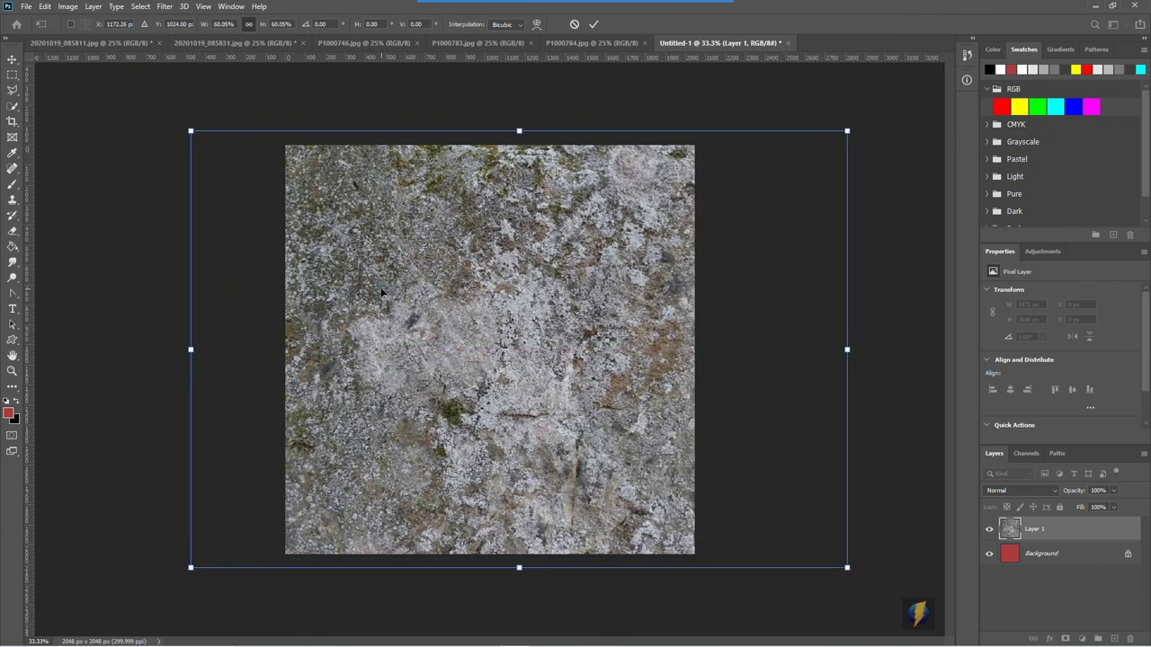
{"action": "key", "text": "Return"}
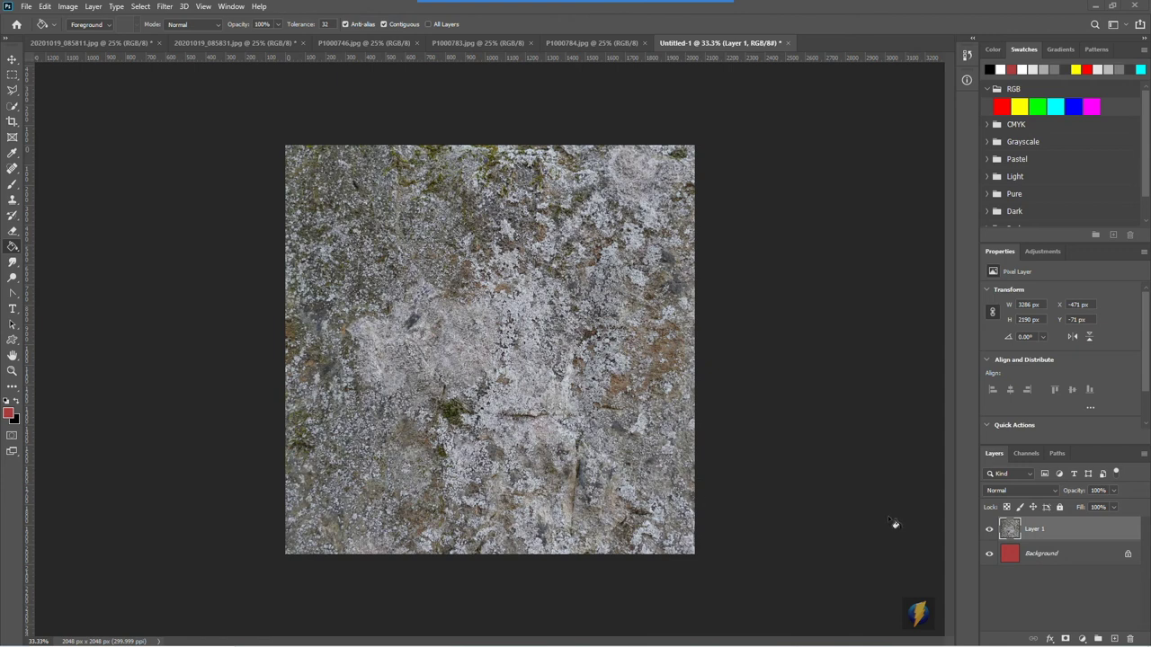
Step: Hide the stone photo and add a red-filled Layer 2 above the Background
{"action": "left_click", "coordinate": [991, 529]}
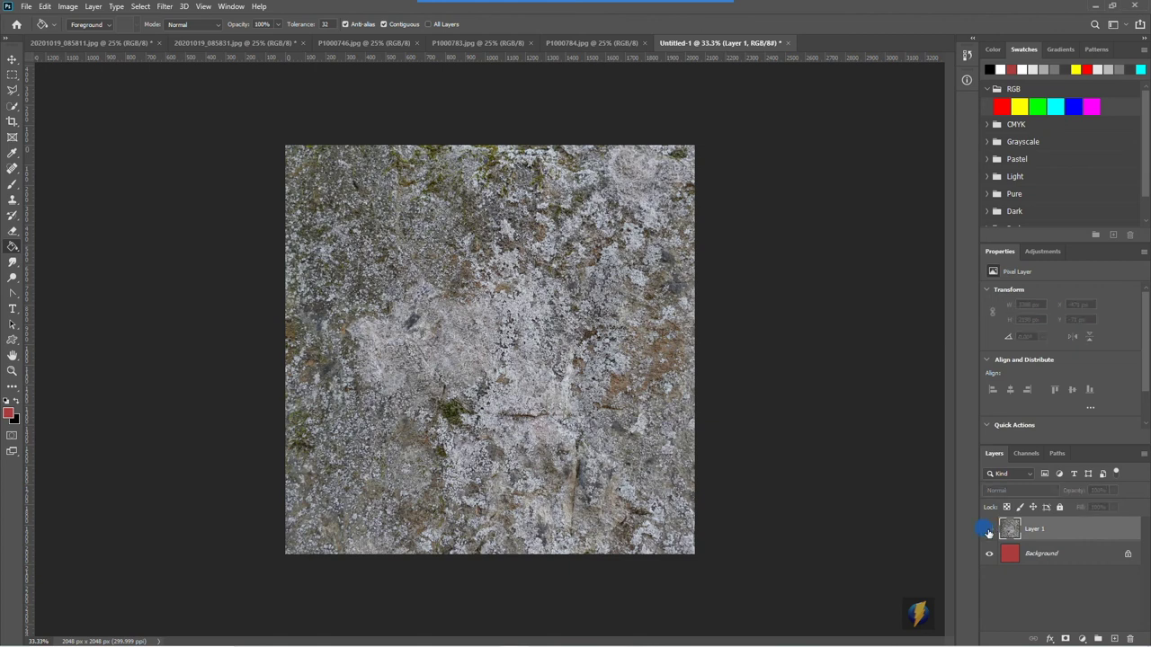
{"action": "left_click", "coordinate": [1068, 558]}
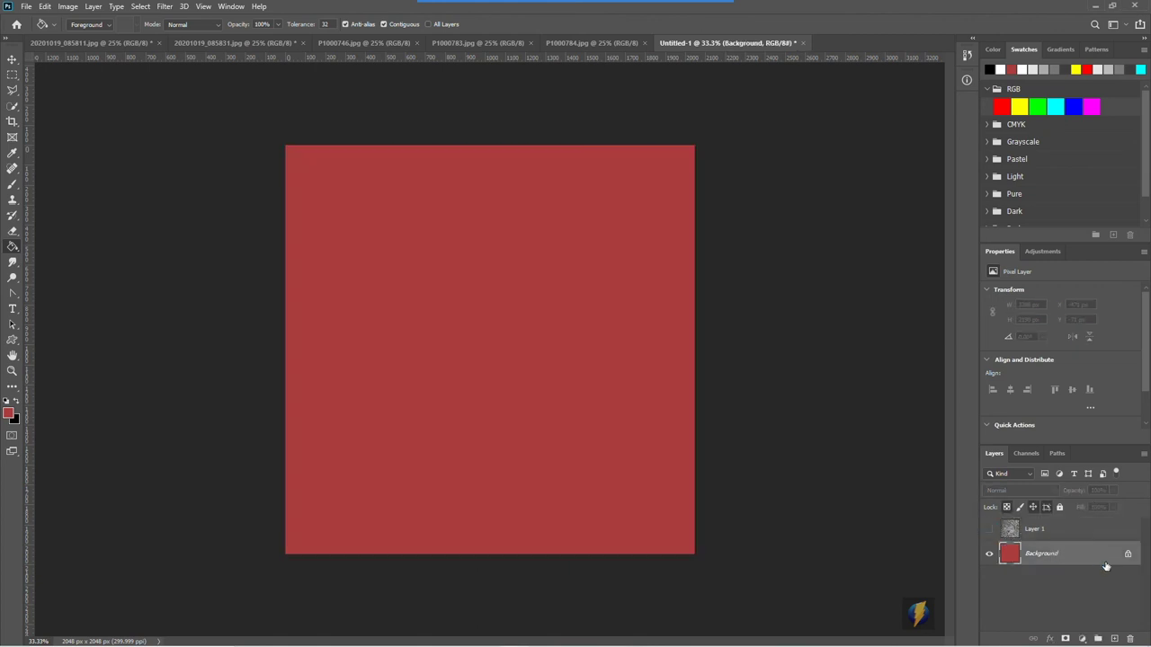
{"action": "left_click", "coordinate": [1113, 638]}
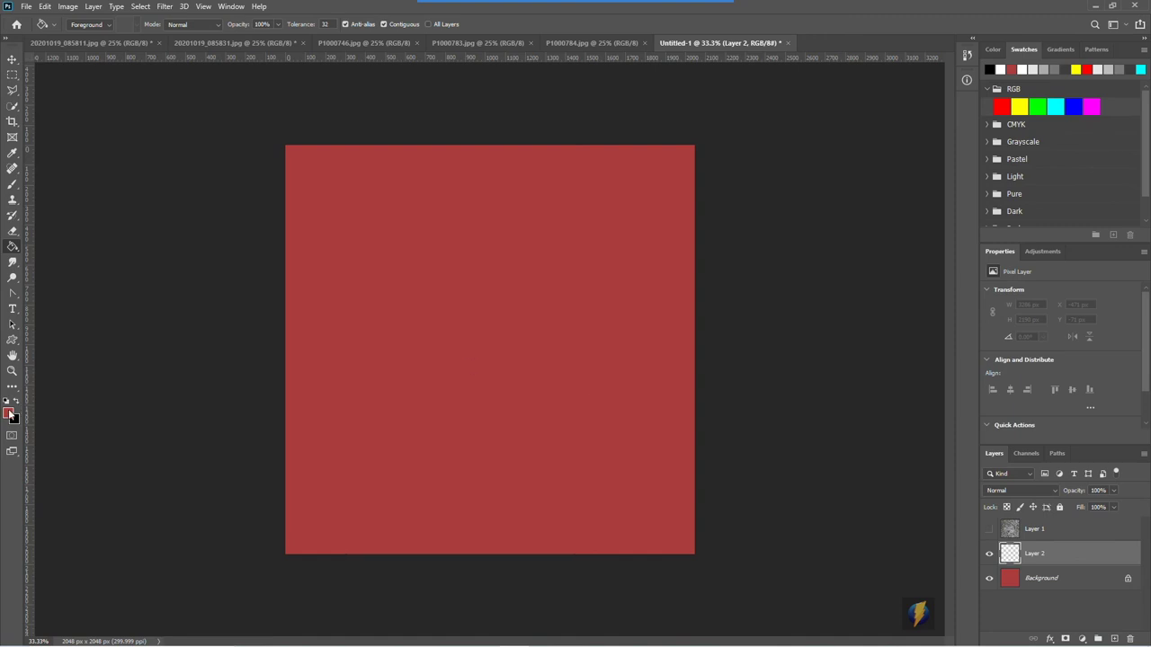
{"action": "left_click", "coordinate": [479, 382]}
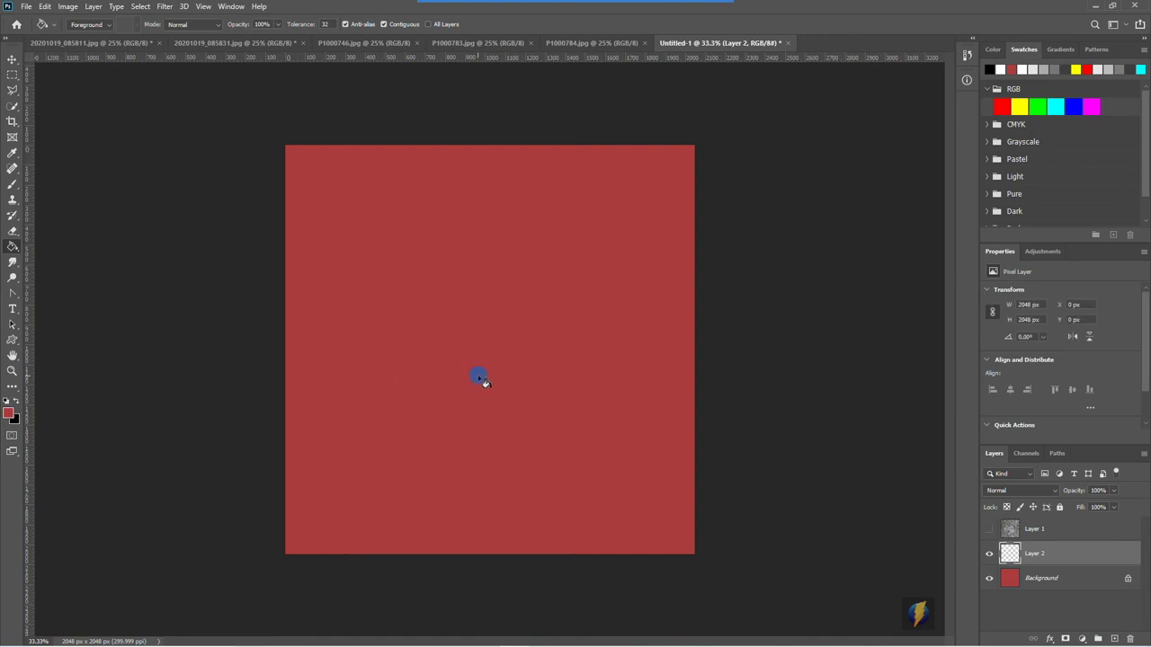
Step: Shift Layer 2's hue from red to olive with Hue/Saturation
{"action": "left_click", "coordinate": [59, 8]}
{"action": "mouse_move", "coordinate": [83, 40]}
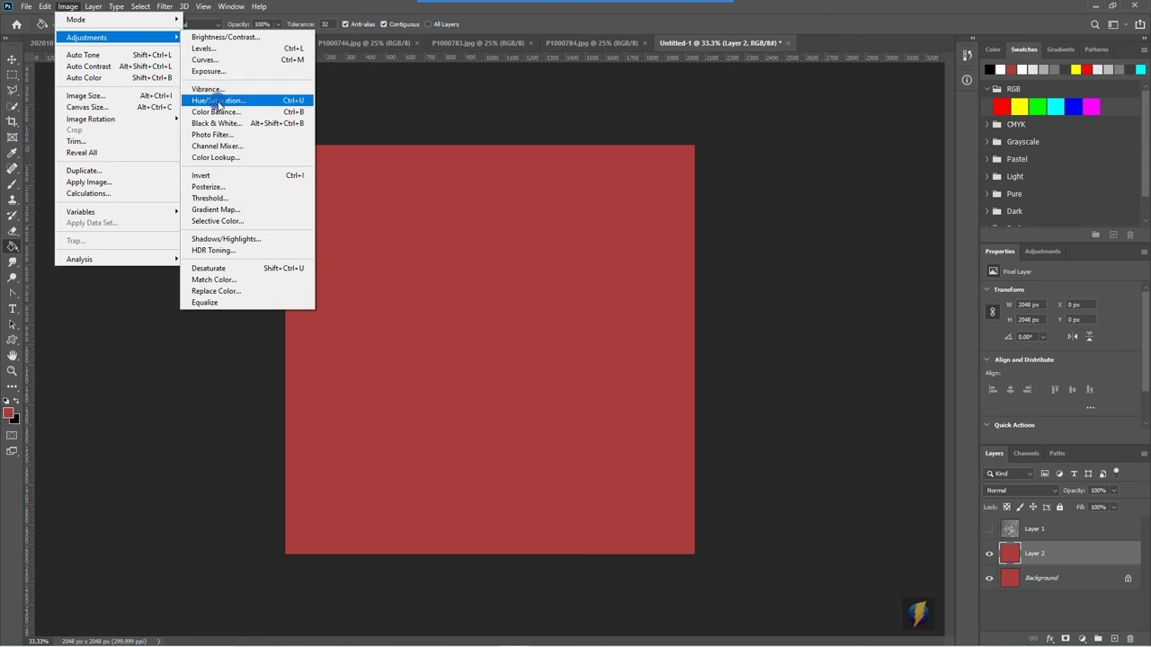
{"action": "left_click", "coordinate": [219, 101]}
{"action": "left_click_drag", "start_coordinate": [884, 398], "coordinate": [913, 396]}
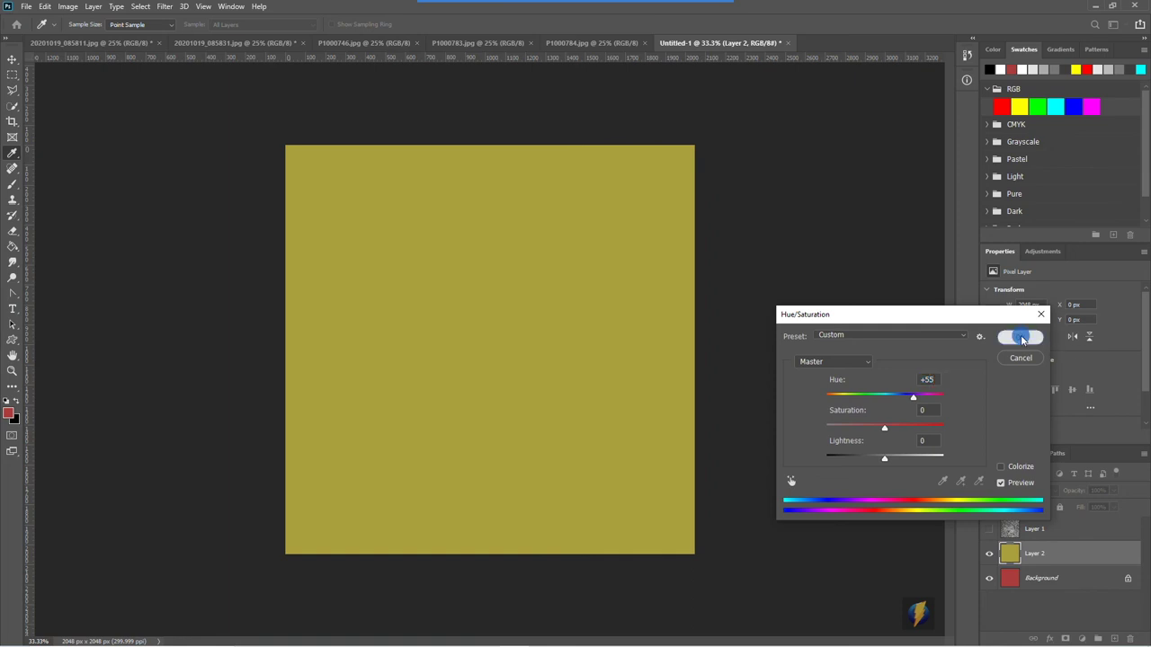
{"action": "left_click", "coordinate": [1019, 337]}
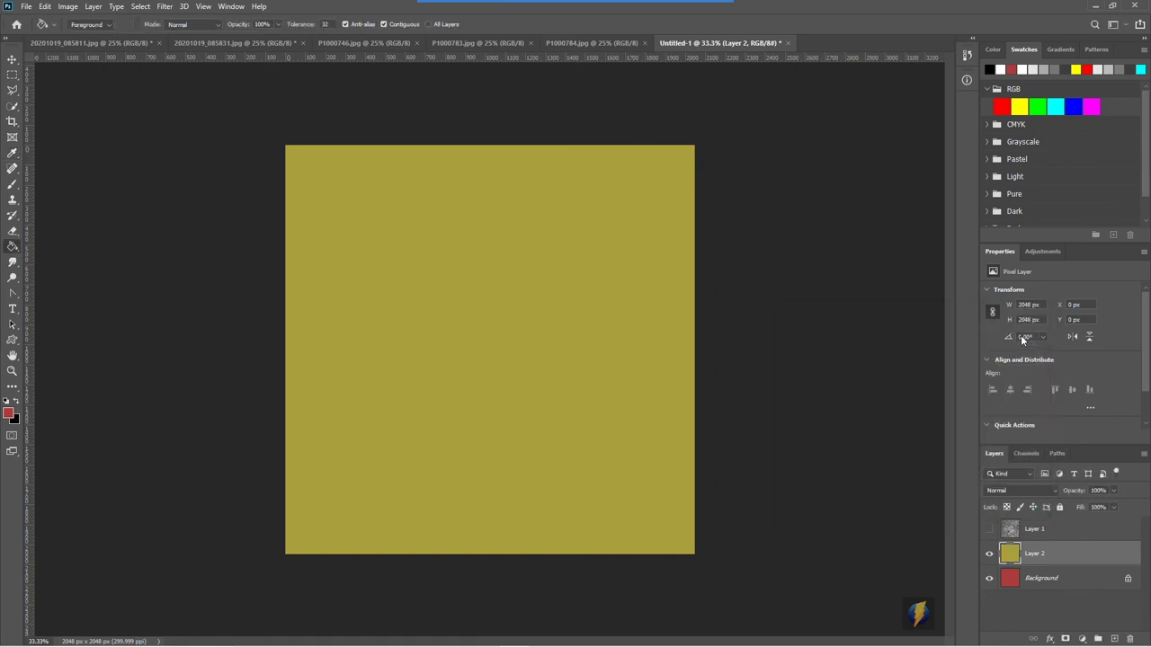
{"action": "left_click", "coordinate": [990, 554]}
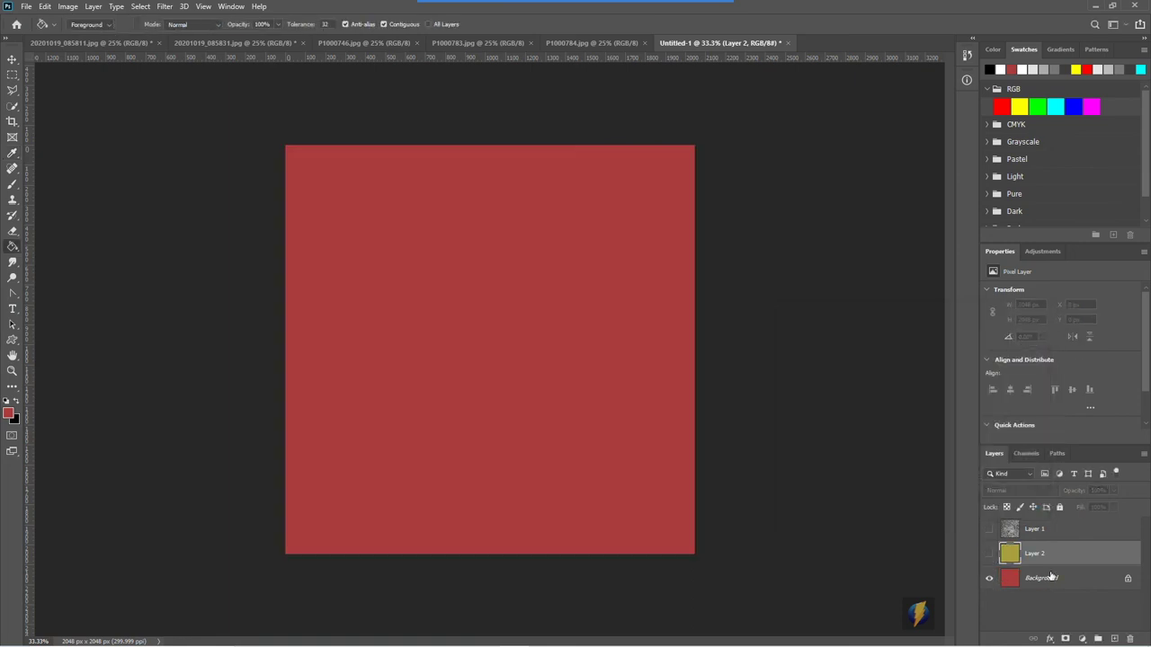
{"action": "left_click", "coordinate": [989, 554]}
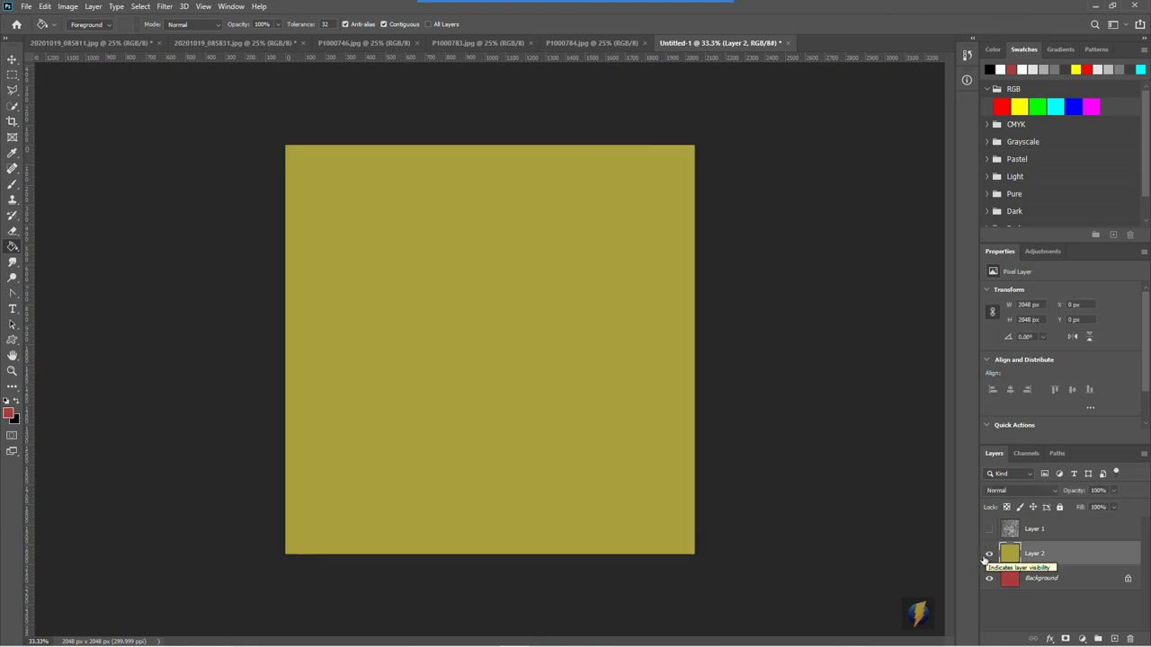
Step: Show the stone photo again and move it to X -96 px, Y -71 px over the canvas
{"action": "left_click", "coordinate": [989, 531]}
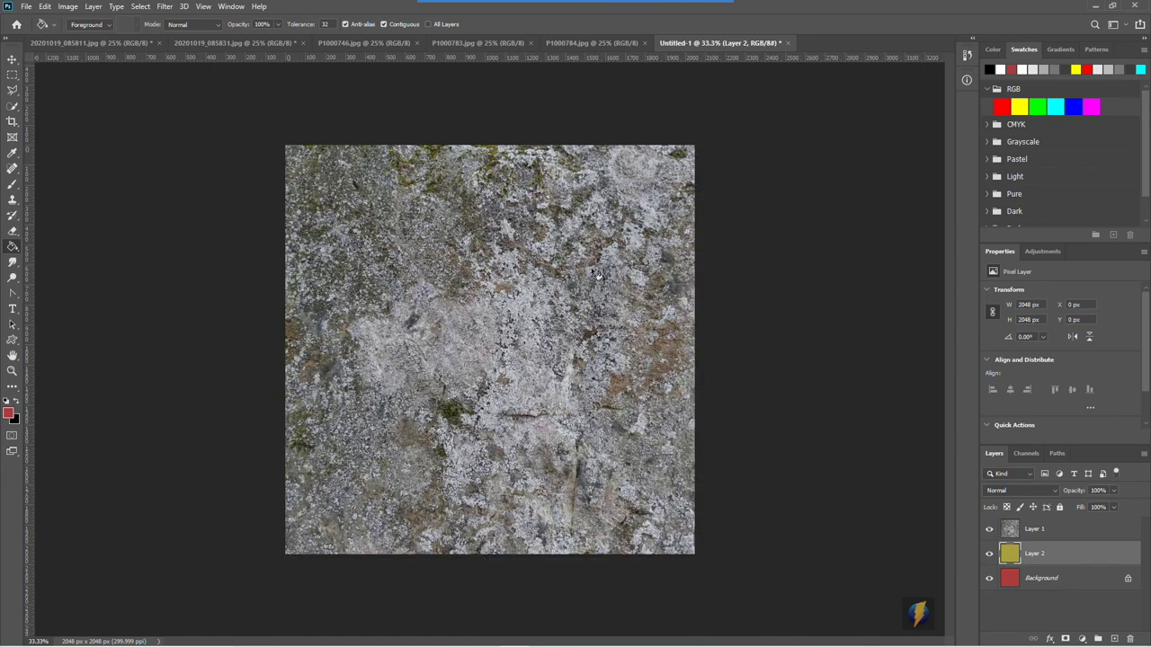
{"action": "left_click", "coordinate": [15, 61]}
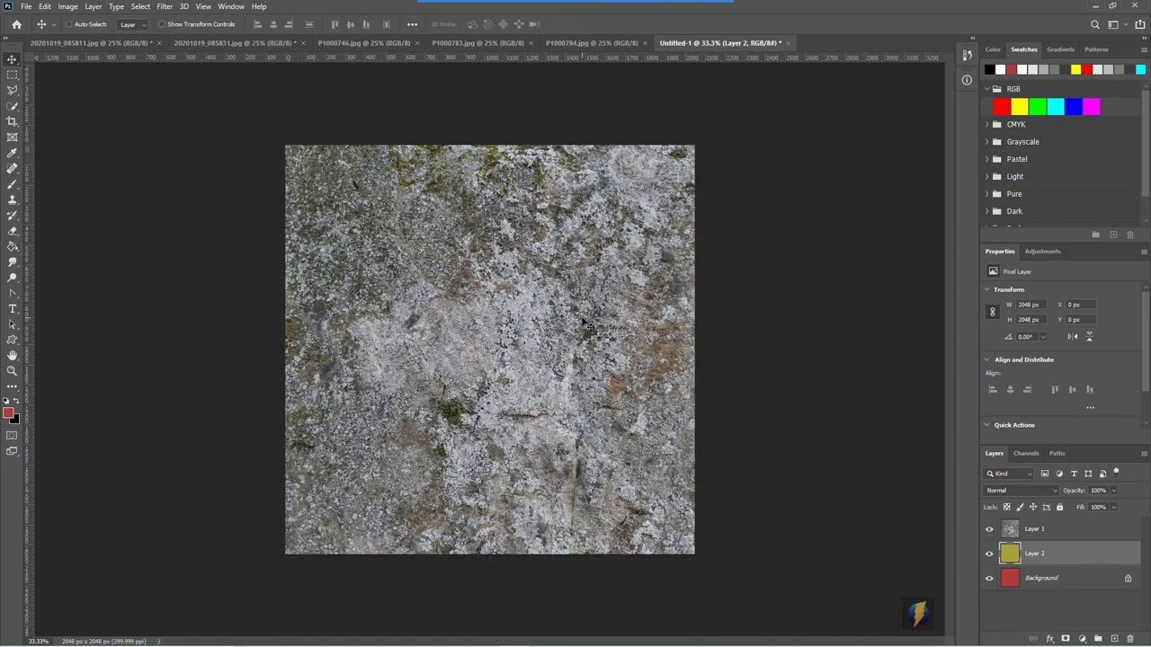
{"action": "left_click_drag", "start_coordinate": [589, 322], "coordinate": [475, 303]}
{"action": "left_click_drag", "start_coordinate": [544, 336], "coordinate": [506, 327]}
{"action": "left_click", "coordinate": [1034, 528]}
{"action": "left_click_drag", "start_coordinate": [544, 338], "coordinate": [612, 332]}
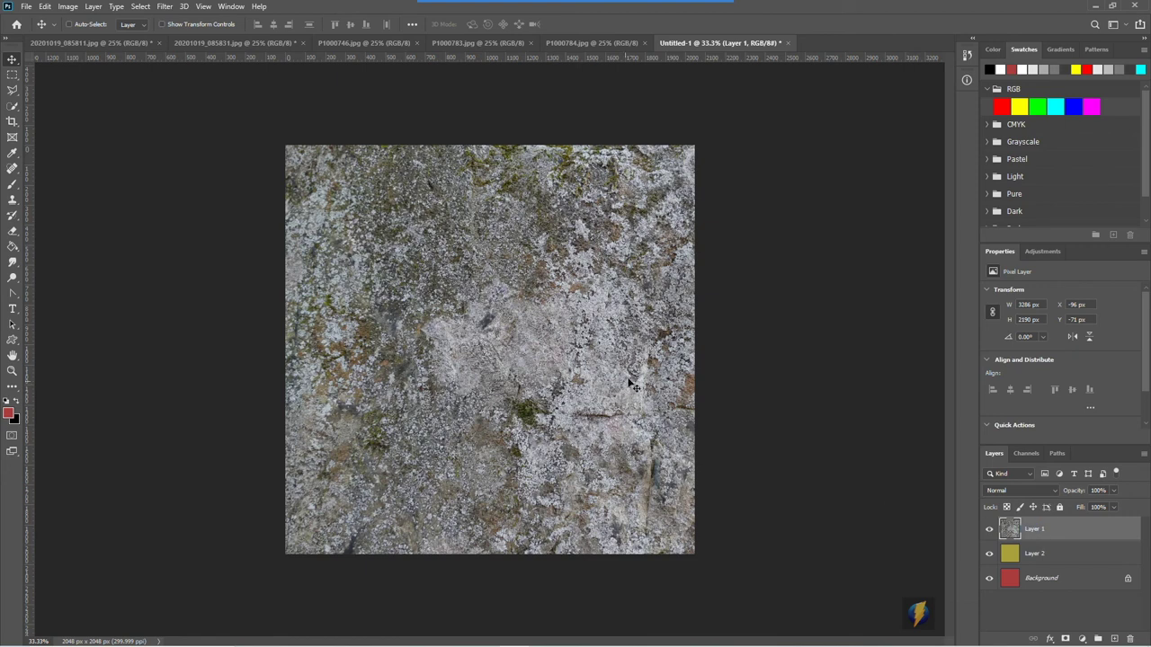
{"action": "left_click", "coordinate": [139, 7]}
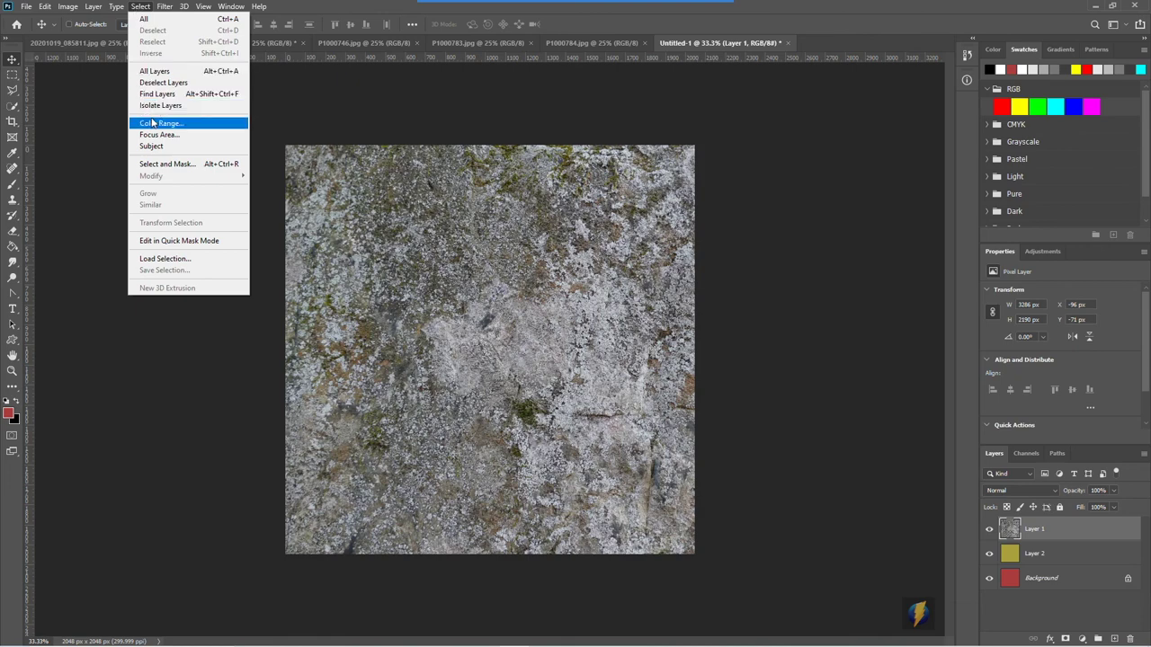
Step: Select the stone photo's light tones with Color Range, sampled from the photo at Fuzziness 102
{"action": "left_click", "coordinate": [200, 123]}
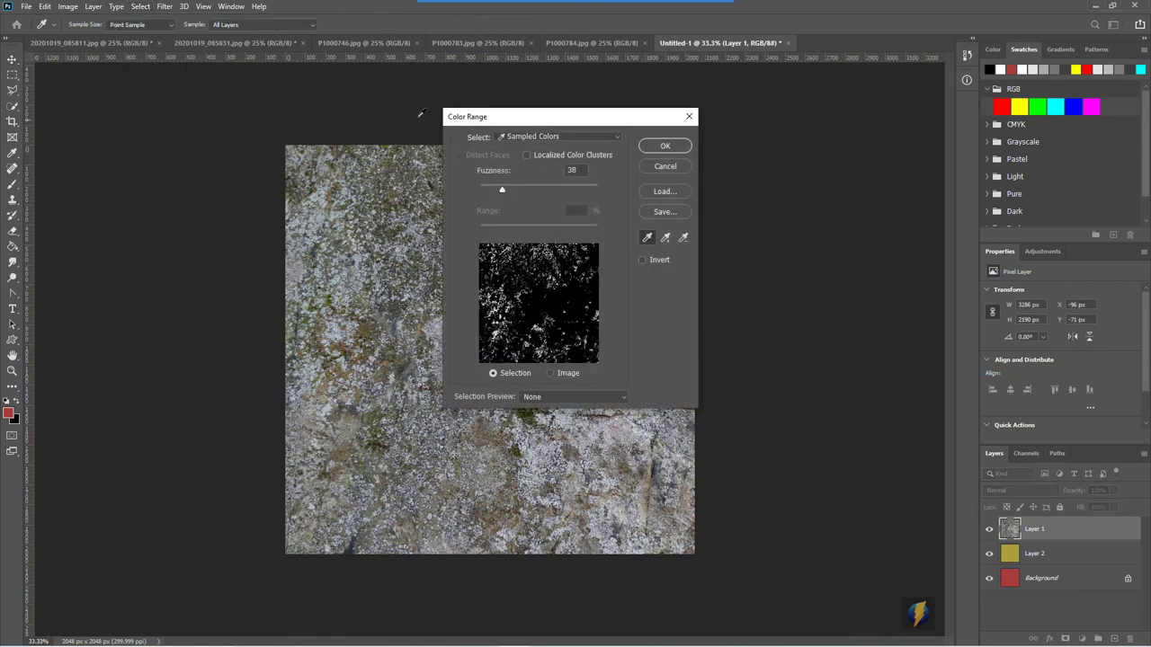
{"action": "left_click_drag", "start_coordinate": [563, 119], "coordinate": [829, 130]}
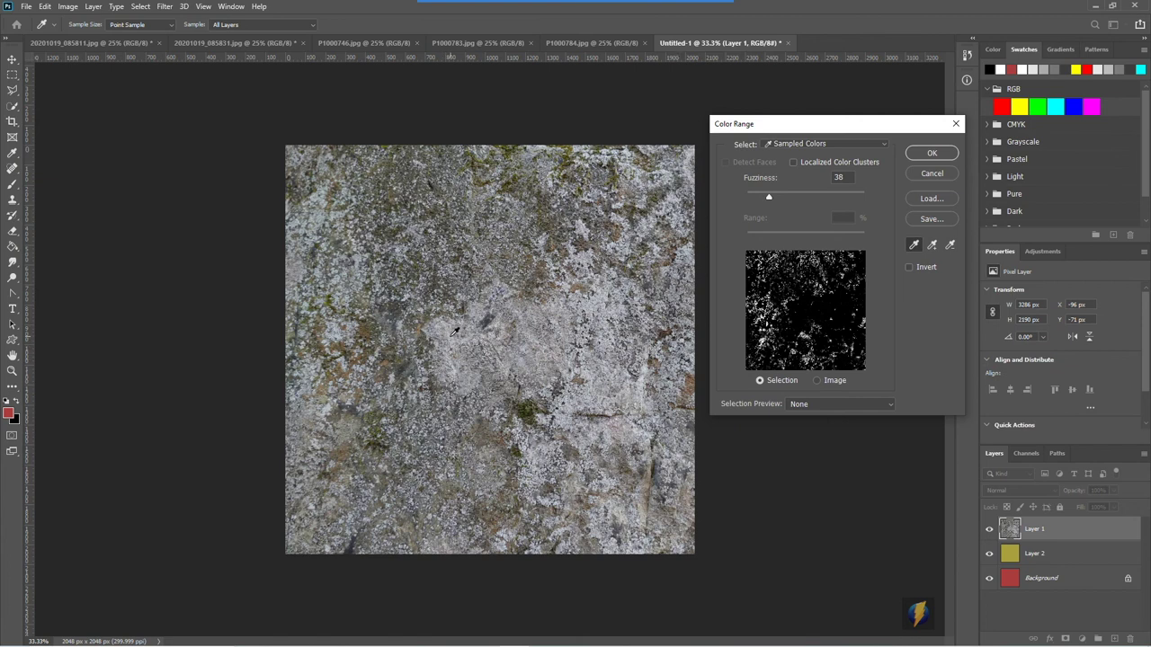
{"action": "left_click", "coordinate": [452, 334]}
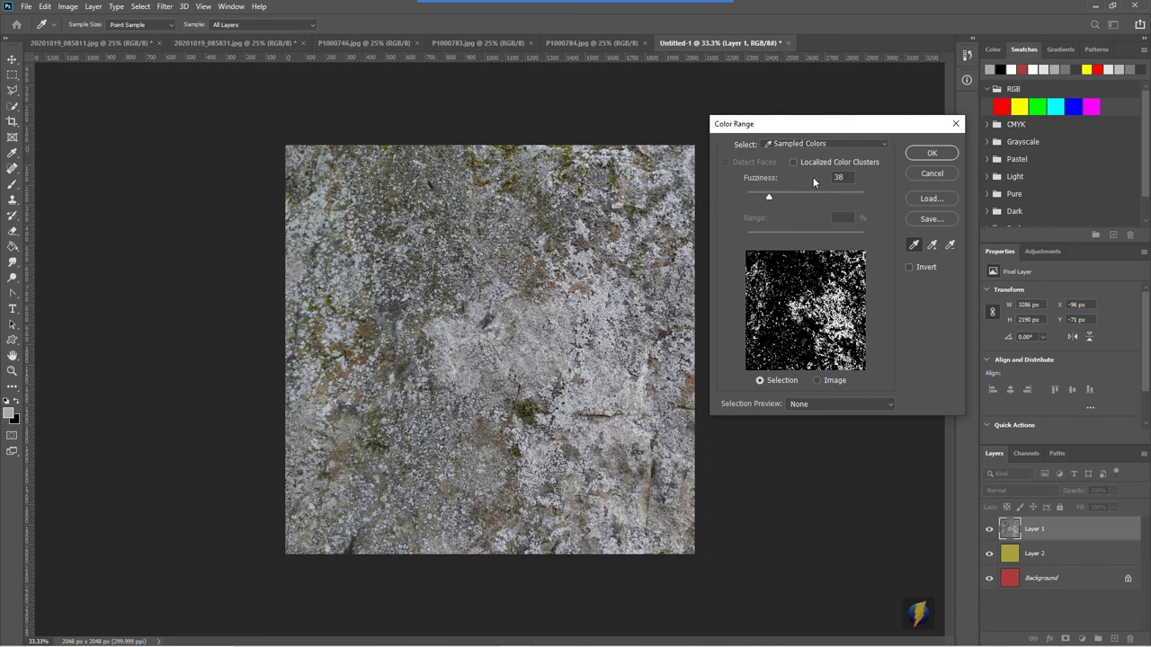
{"action": "mouse_move", "coordinate": [769, 200]}
{"action": "left_mouse_down"}
{"action": "mouse_move", "coordinate": [840, 198]}
{"action": "mouse_move", "coordinate": [741, 196]}
{"action": "mouse_move", "coordinate": [752, 196]}
{"action": "left_mouse_up"}
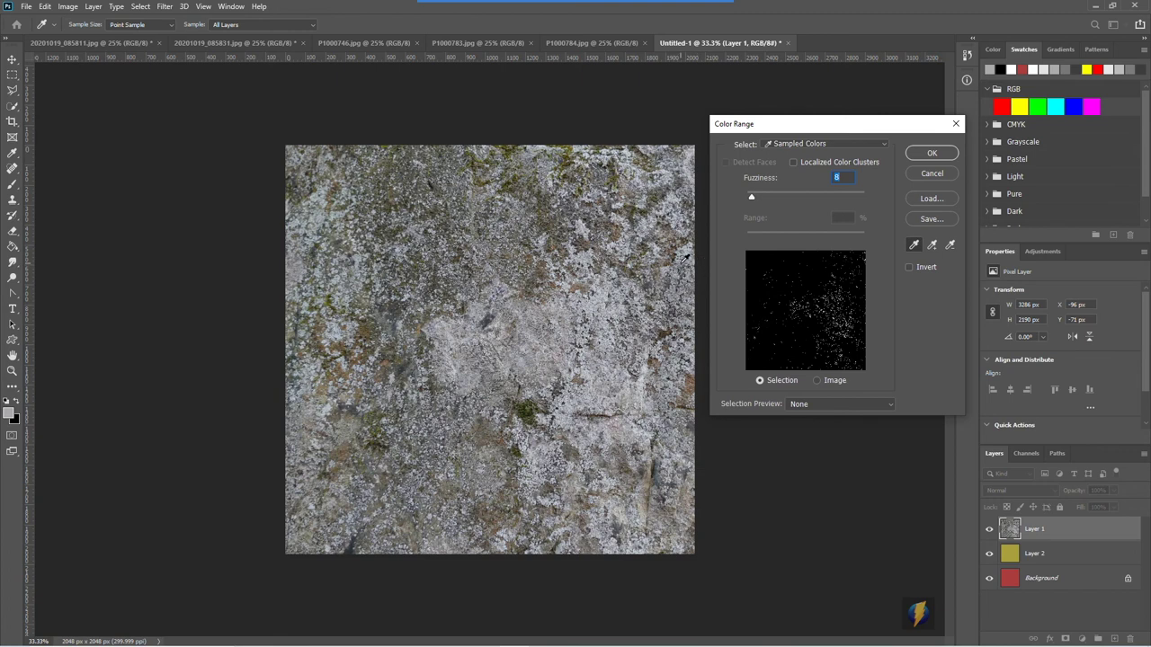
{"action": "left_click_drag", "start_coordinate": [752, 200], "coordinate": [791, 201]}
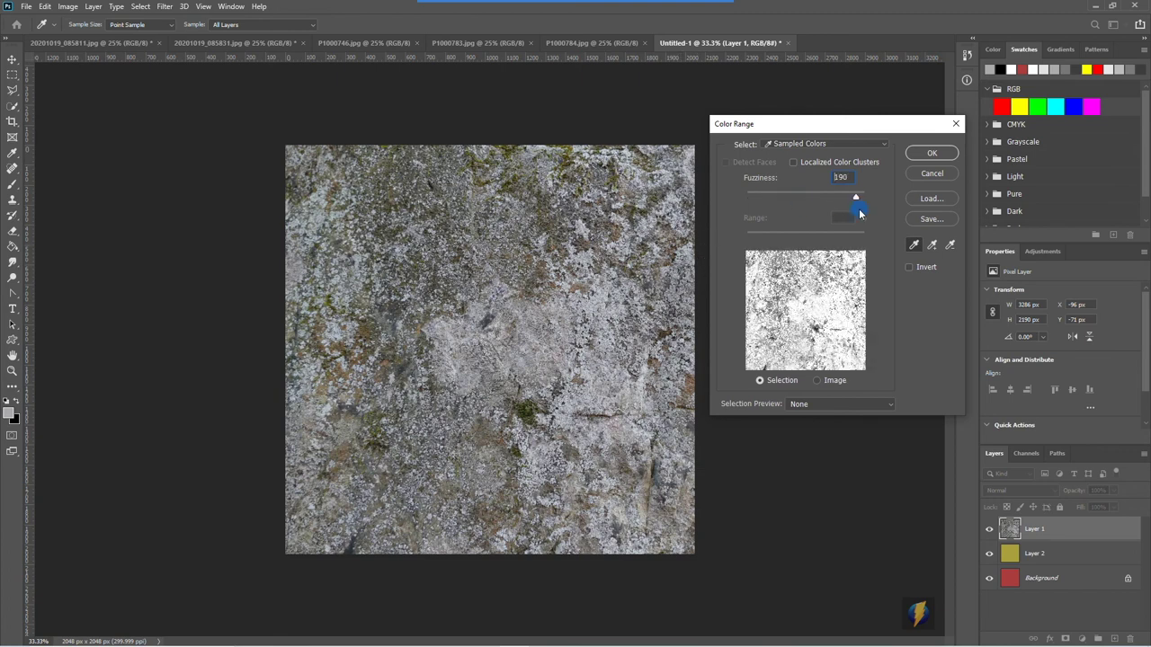
{"action": "left_click_drag", "start_coordinate": [860, 212], "coordinate": [866, 212]}
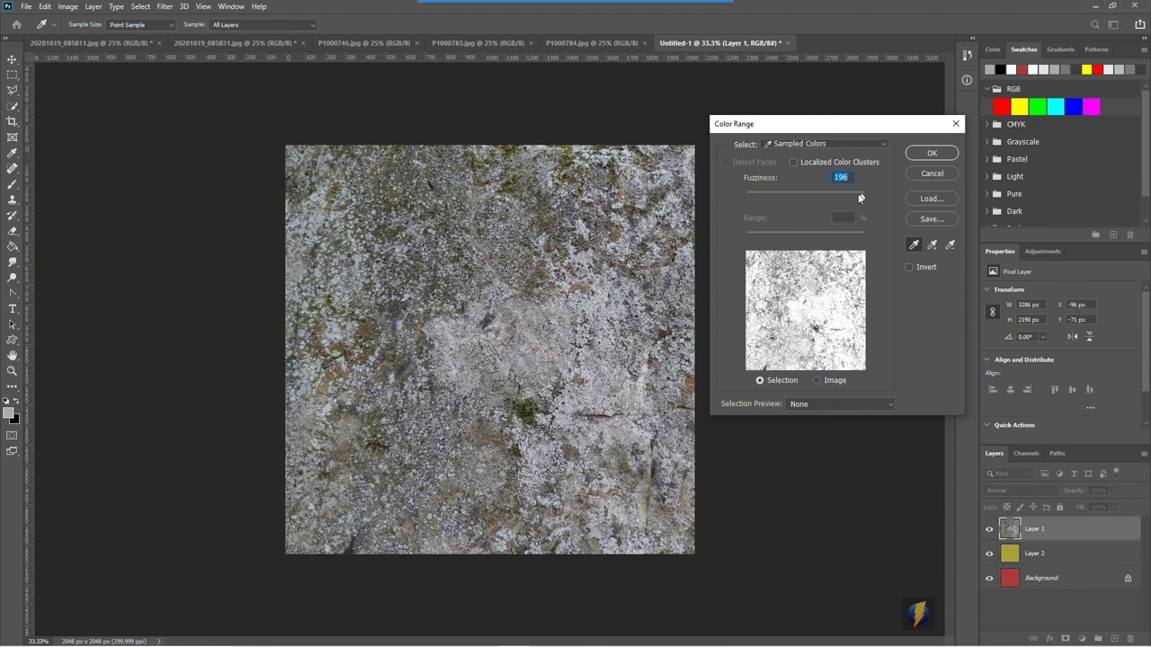
{"action": "left_click_drag", "start_coordinate": [862, 197], "coordinate": [807, 205]}
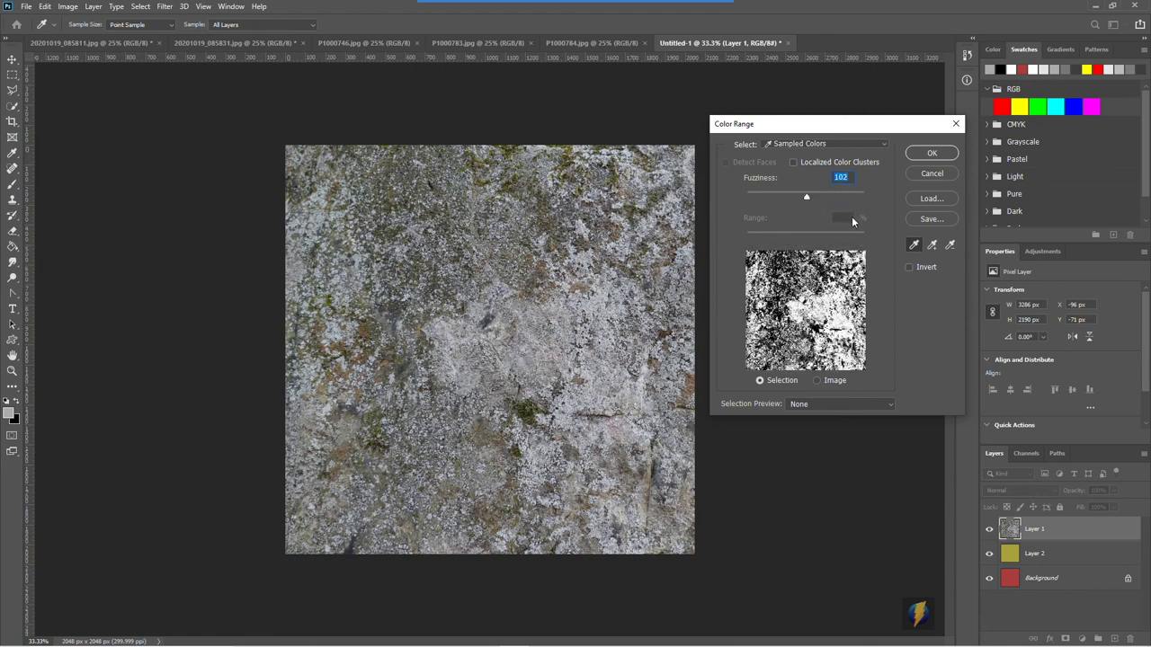
{"action": "left_click", "coordinate": [932, 154]}
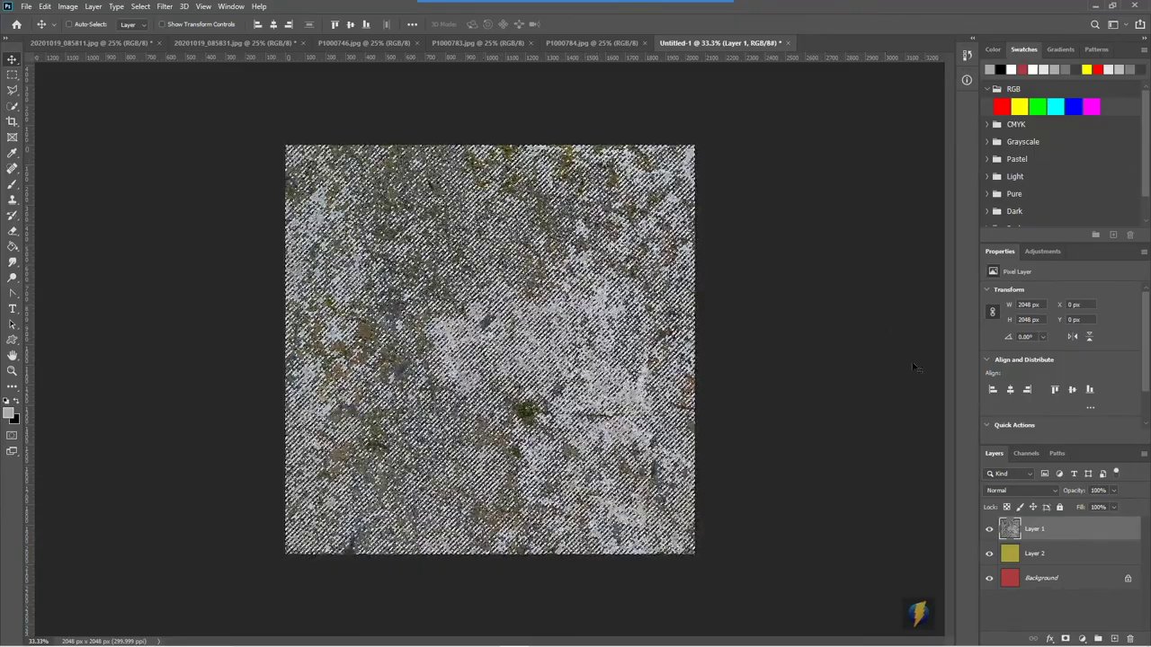
Step: Hide the stone photo and mask Layer 2 with the colour-range selection
{"action": "left_click", "coordinate": [989, 530]}
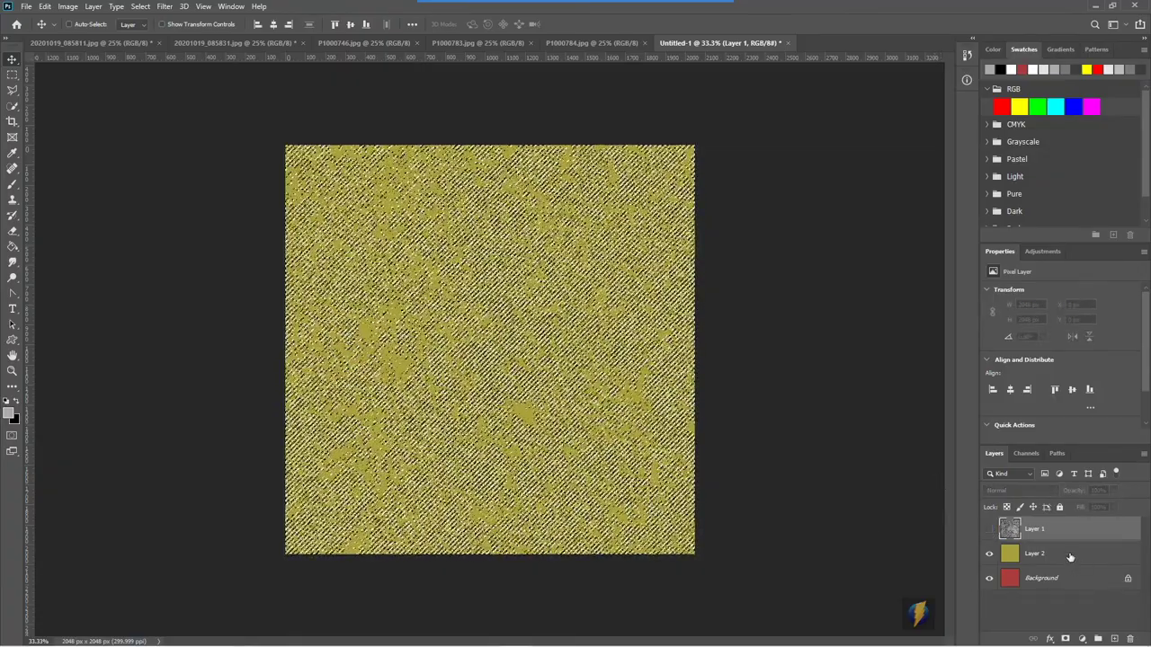
{"action": "left_click", "coordinate": [1072, 556]}
{"action": "left_click", "coordinate": [989, 554]}
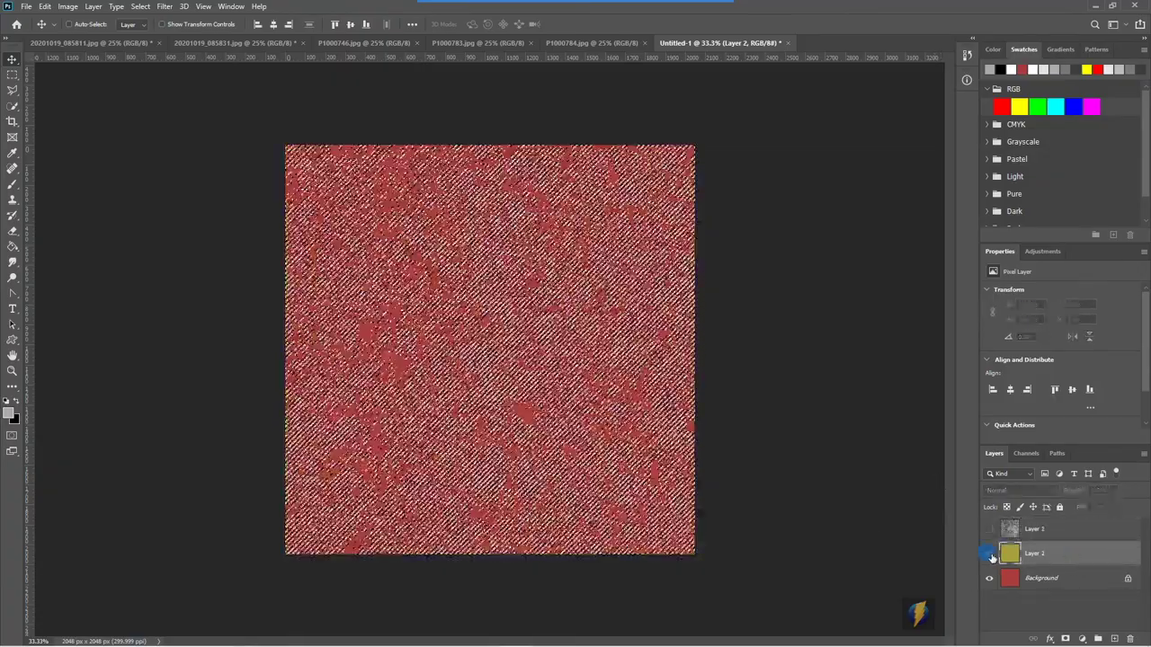
{"action": "left_click", "coordinate": [990, 555]}
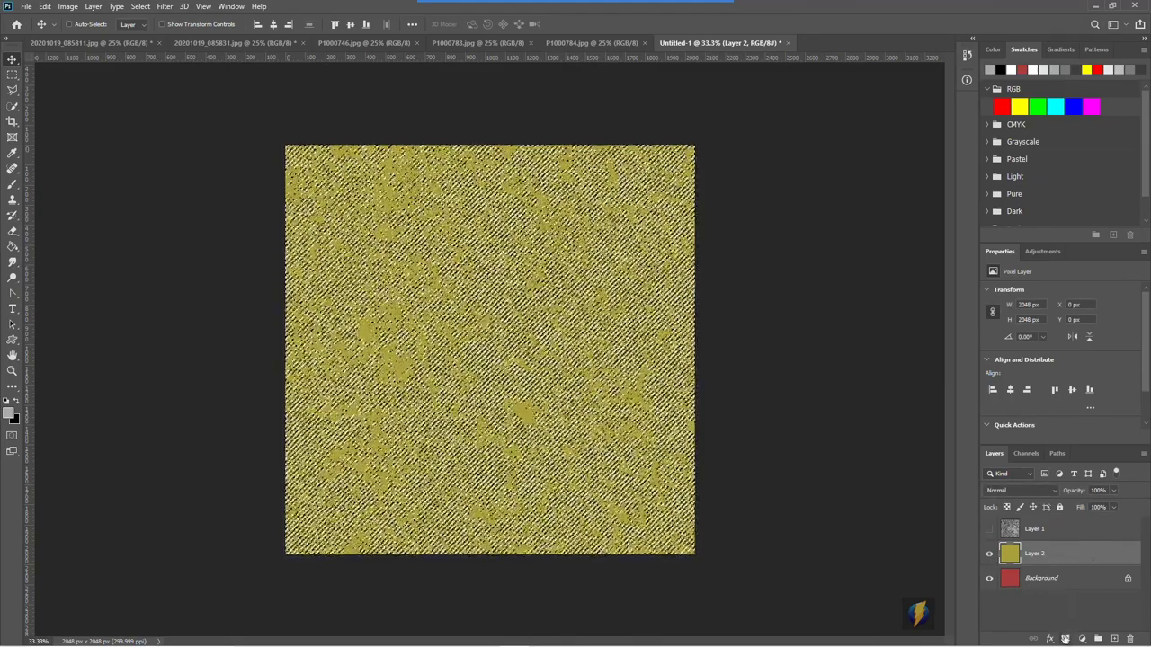
{"action": "left_click", "coordinate": [1065, 640]}
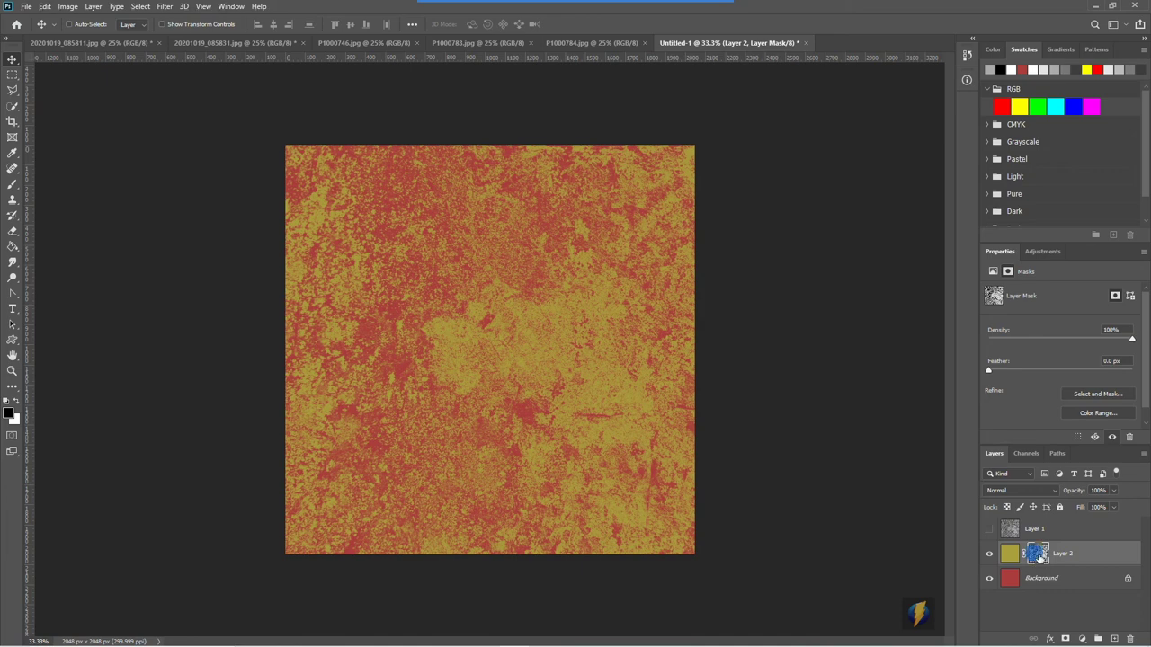
Step: Inspect Layer 2's stone-pattern mask, then make the red Background layer active
{"action": "left_click", "coordinate": [1038, 555], "text": "alt"}
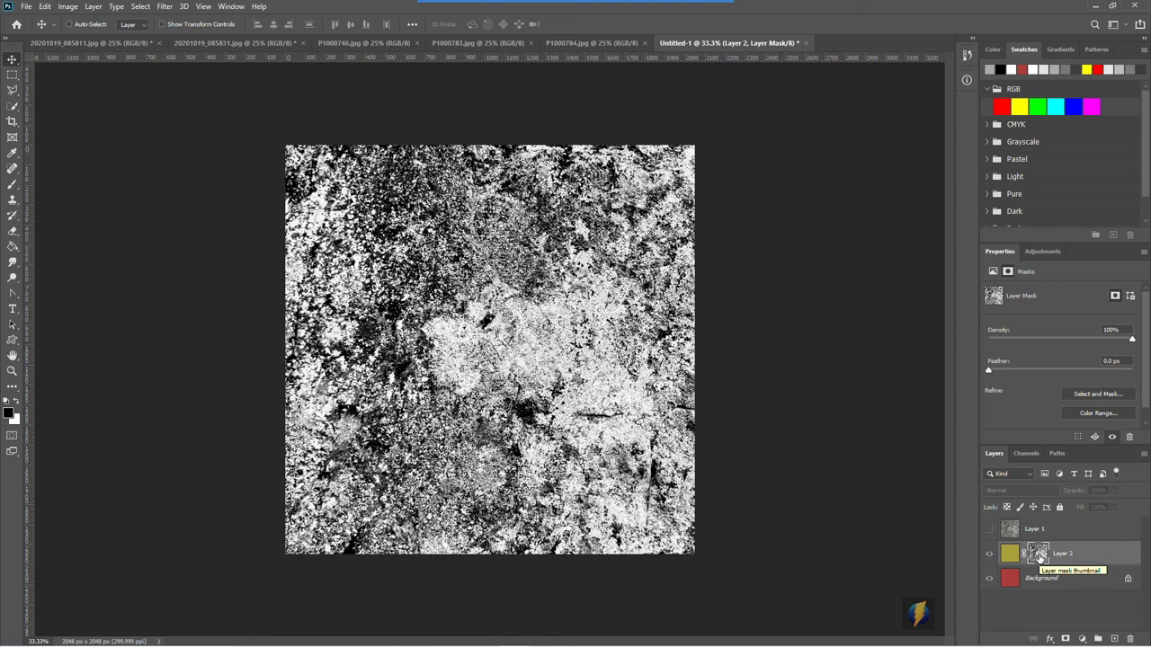
{"action": "left_click", "coordinate": [1039, 555], "text": "alt"}
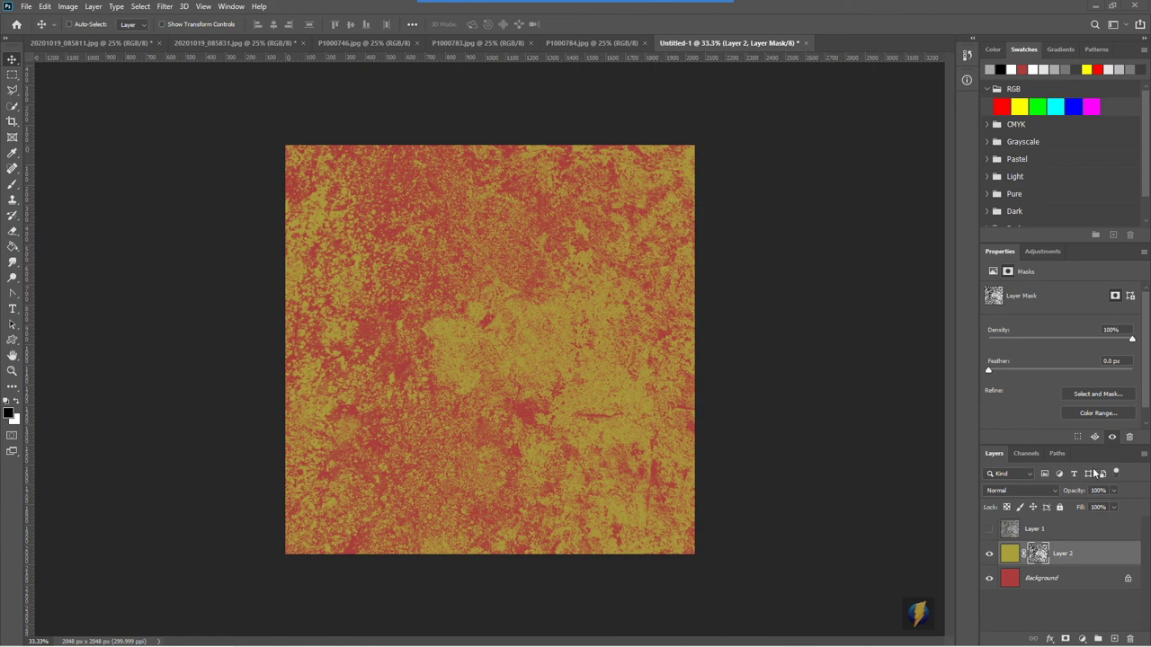
{"action": "left_click", "coordinate": [990, 554]}
{"action": "left_click", "coordinate": [990, 554]}
{"action": "left_click", "coordinate": [1010, 555]}
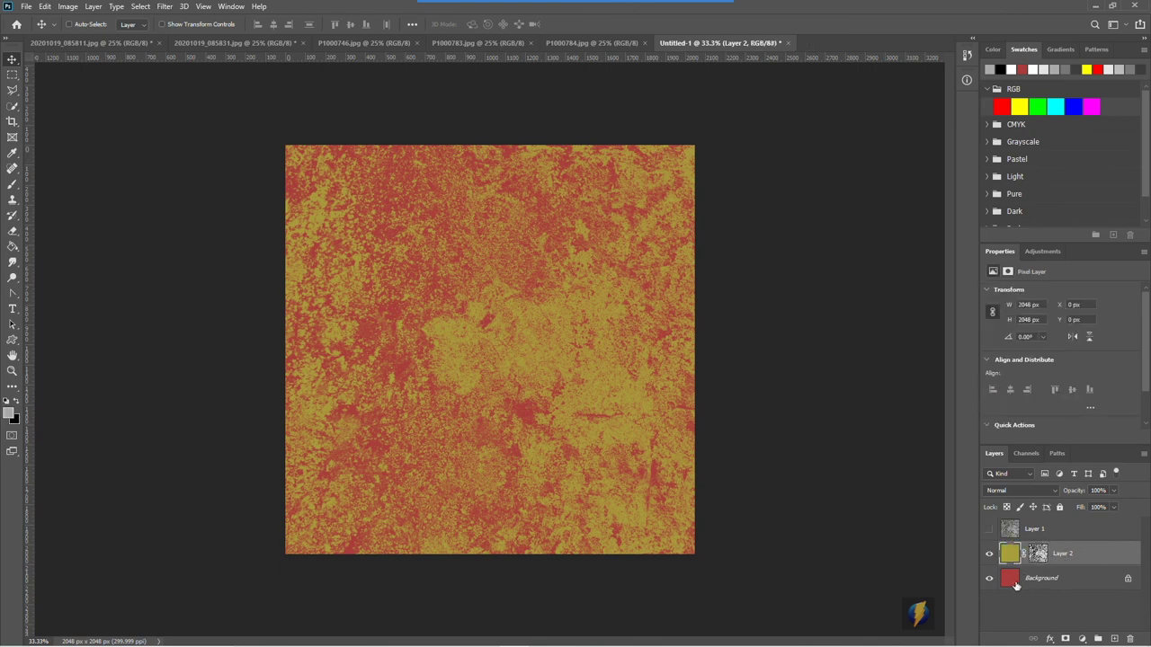
{"action": "left_click", "coordinate": [1016, 580]}
{"action": "left_click", "coordinate": [1010, 554]}
{"action": "left_click", "coordinate": [1034, 581]}
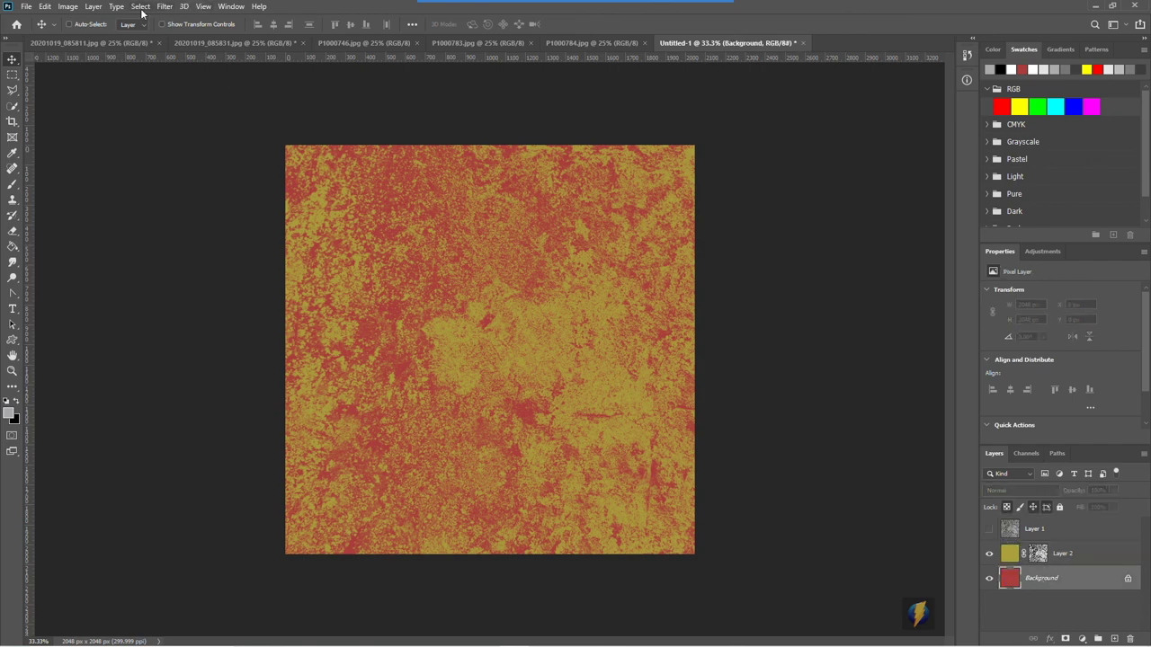
{"action": "left_click", "coordinate": [68, 6]}
Step: Darken the red Background to maroon with Saturation -42 and Lightness -39
{"action": "mouse_move", "coordinate": [86, 37]}
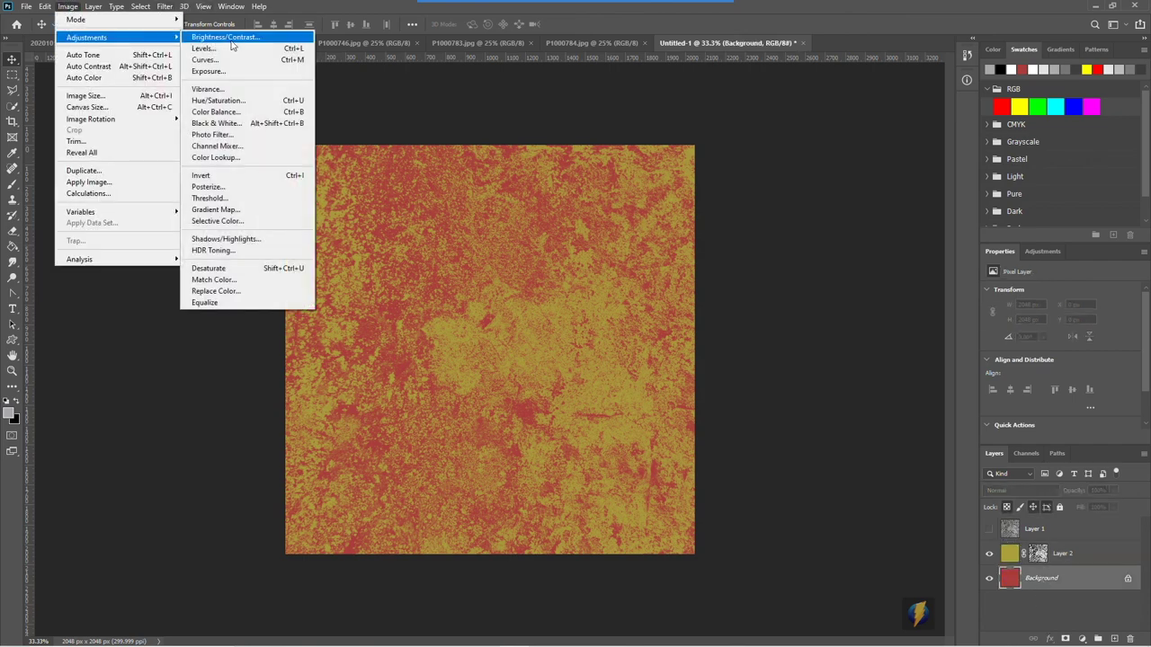
{"action": "left_click", "coordinate": [218, 100]}
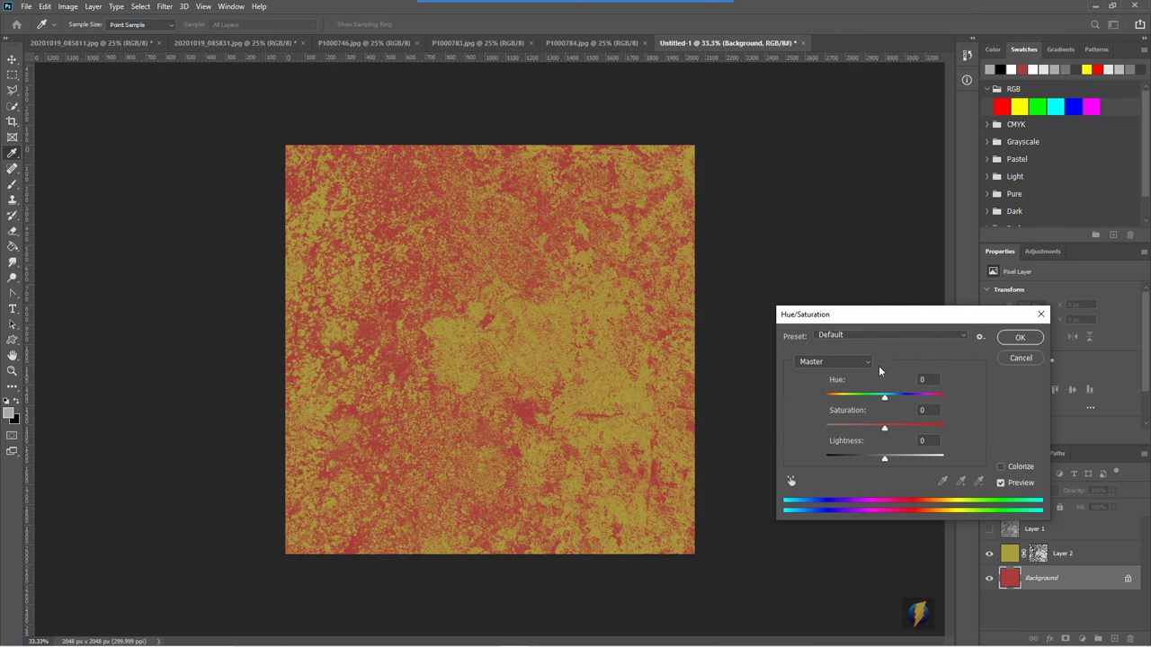
{"action": "mouse_move", "coordinate": [887, 460]}
{"action": "left_mouse_down"}
{"action": "mouse_move", "coordinate": [863, 463]}
{"action": "mouse_move", "coordinate": [924, 469]}
{"action": "mouse_move", "coordinate": [893, 465]}
{"action": "mouse_move", "coordinate": [885, 431]}
{"action": "mouse_move", "coordinate": [946, 434]}
{"action": "mouse_move", "coordinate": [836, 441]}
{"action": "mouse_move", "coordinate": [884, 445]}
{"action": "left_mouse_up"}
{"action": "mouse_move", "coordinate": [887, 404]}
{"action": "left_mouse_down"}
{"action": "mouse_move", "coordinate": [828, 406]}
{"action": "mouse_move", "coordinate": [958, 405]}
{"action": "mouse_move", "coordinate": [886, 406]}
{"action": "left_mouse_up"}
{"action": "left_click_drag", "start_coordinate": [882, 459], "coordinate": [859, 433]}
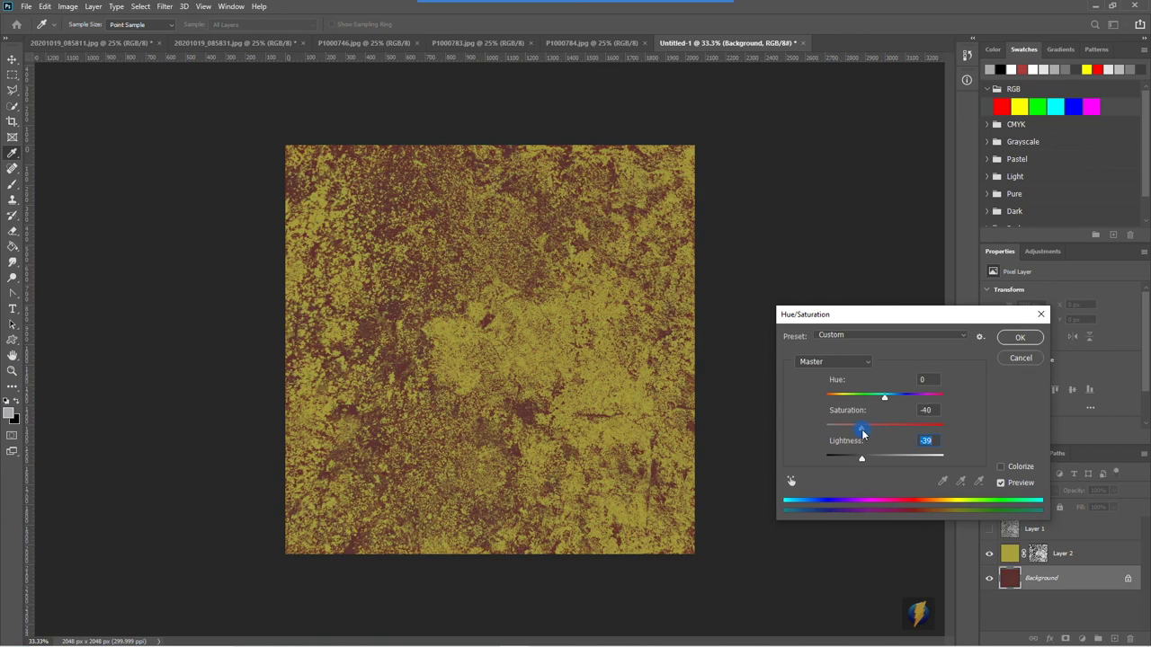
{"action": "left_click_drag", "start_coordinate": [864, 436], "coordinate": [862, 433]}
{"action": "left_click", "coordinate": [1009, 339]}
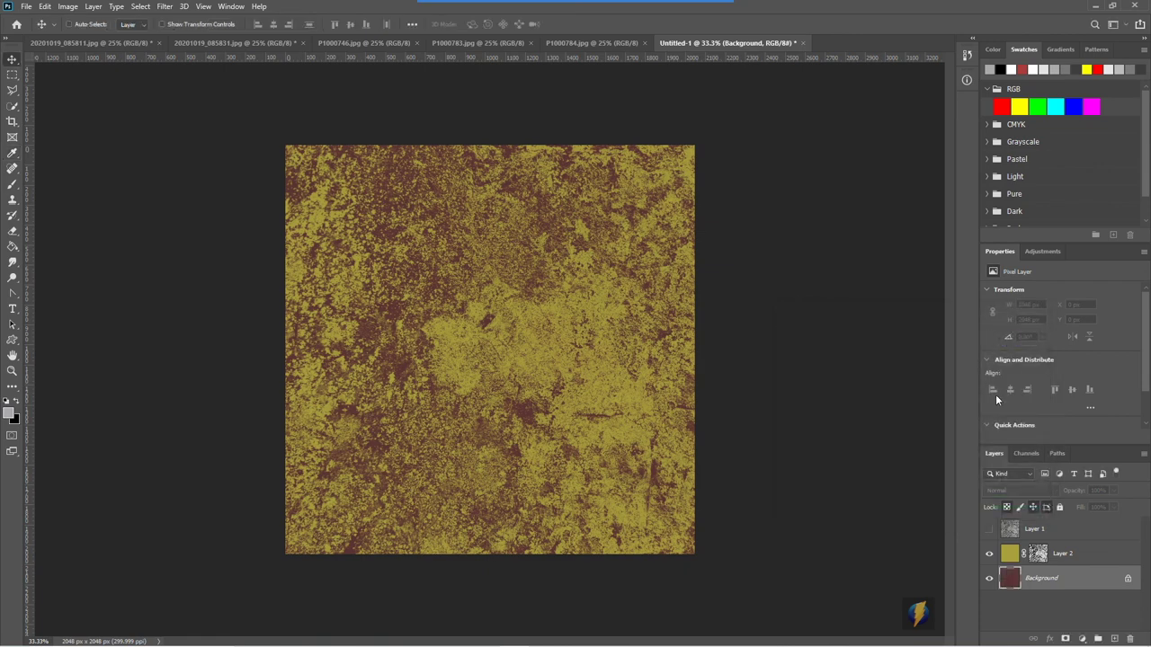
Step: Shift Layer 2's hue by -16 to turn it golden ochre
{"action": "left_click", "coordinate": [1011, 556]}
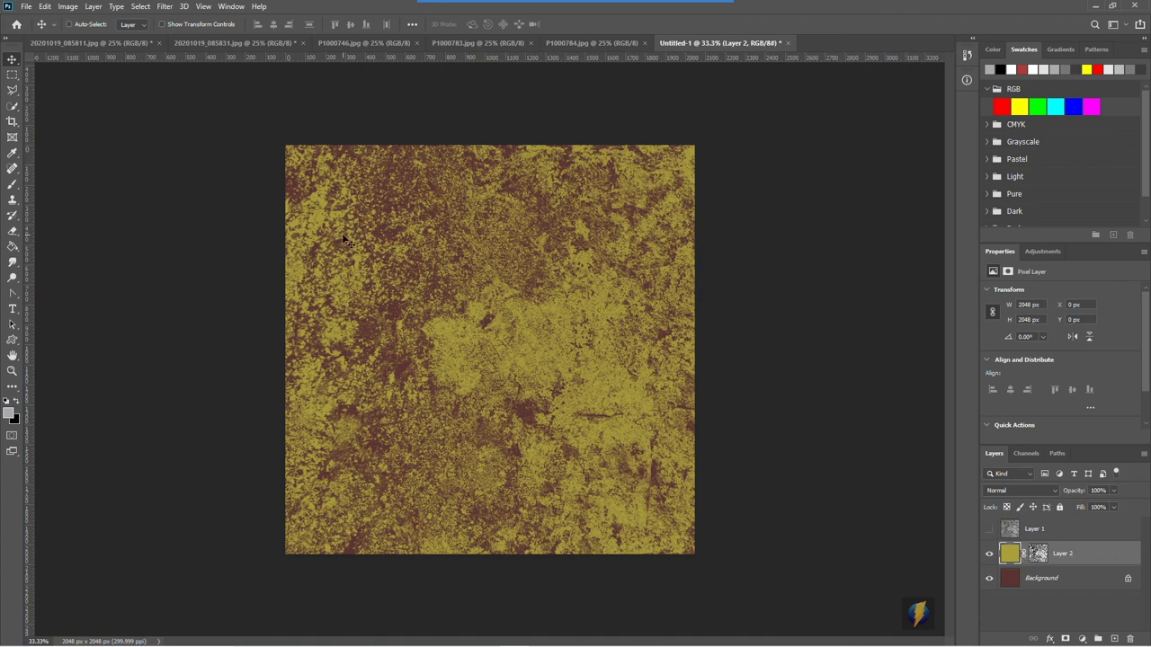
{"action": "left_click", "coordinate": [68, 6]}
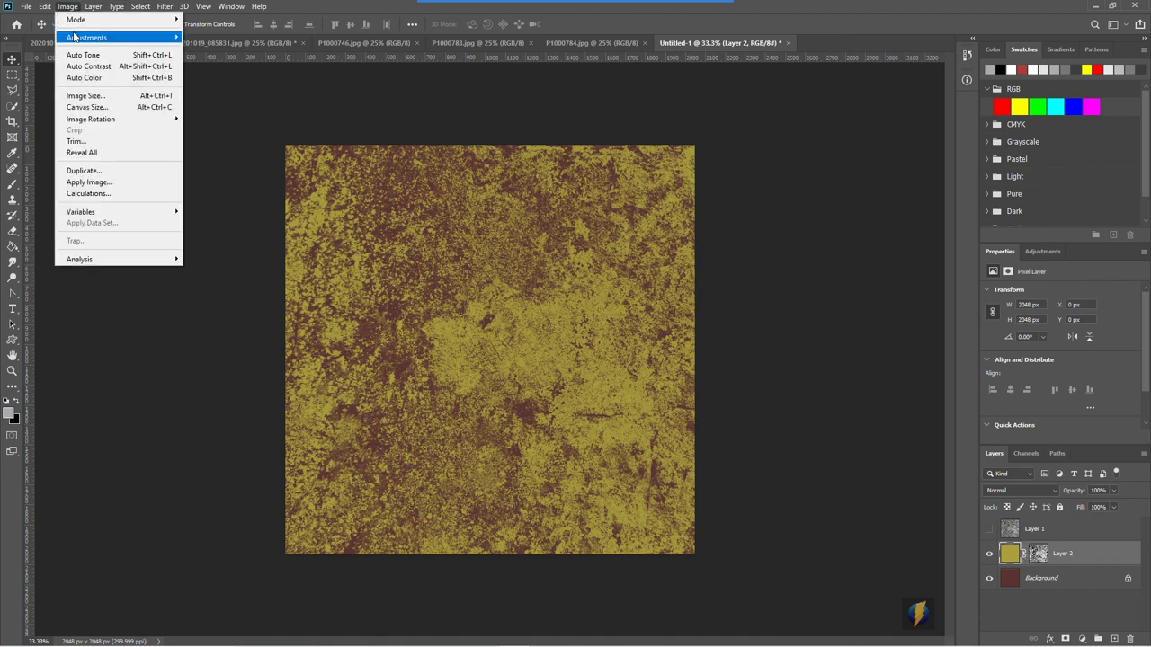
{"action": "mouse_move", "coordinate": [90, 37]}
{"action": "left_click", "coordinate": [241, 100]}
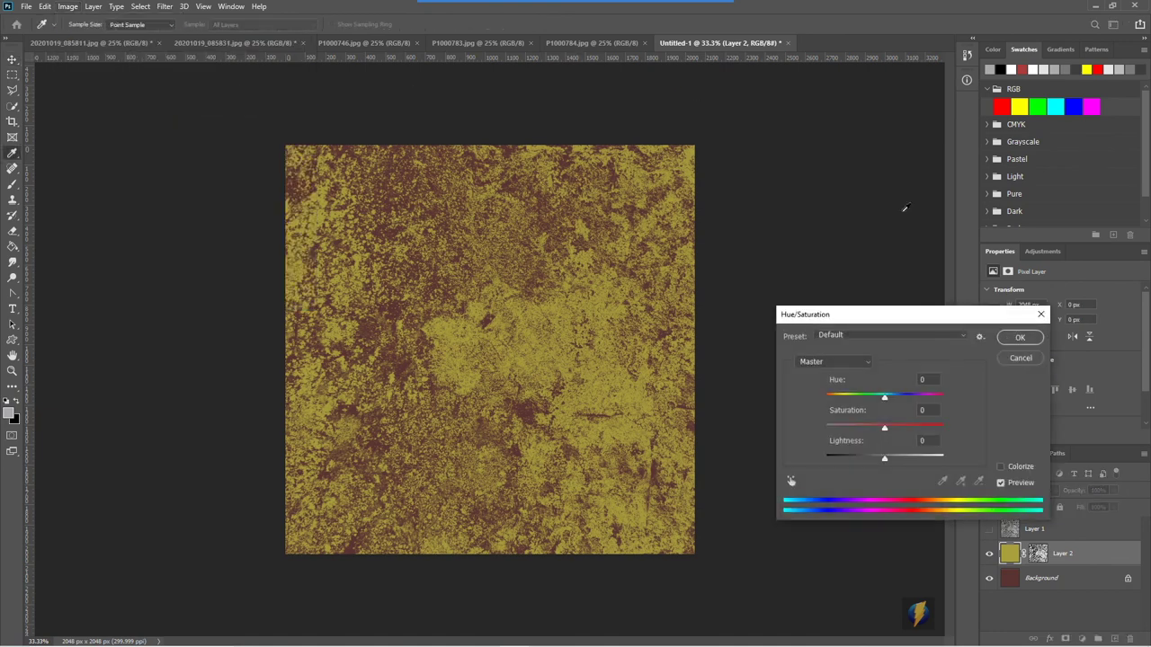
{"action": "left_click_drag", "start_coordinate": [885, 398], "coordinate": [925, 405]}
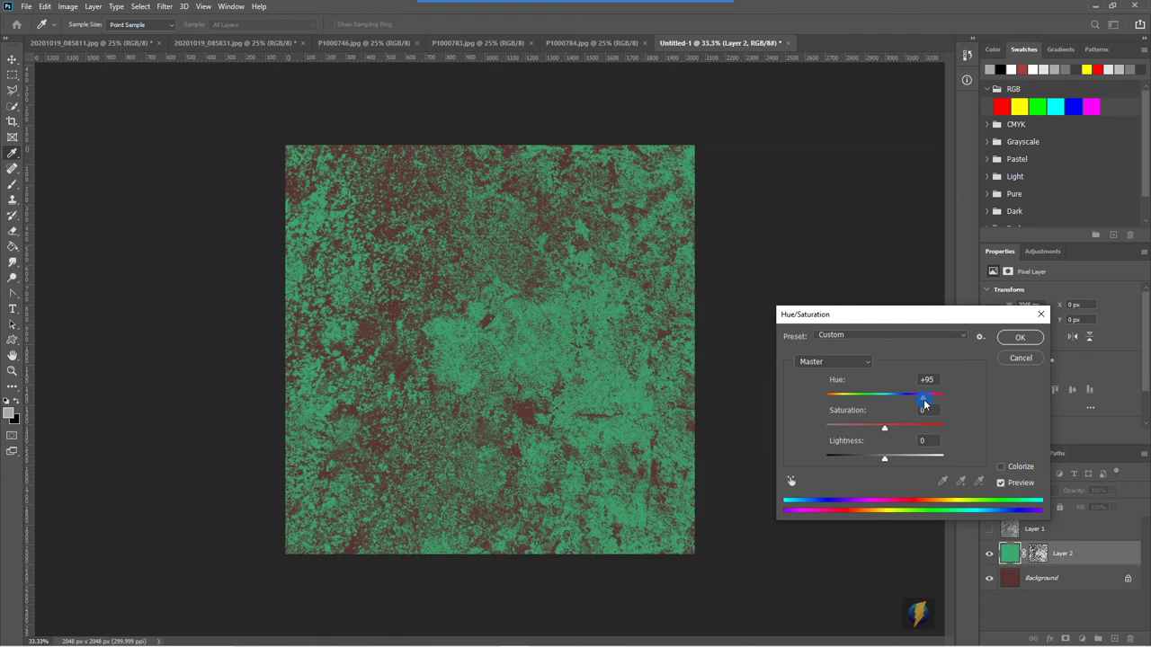
{"action": "left_click_drag", "start_coordinate": [923, 404], "coordinate": [875, 410]}
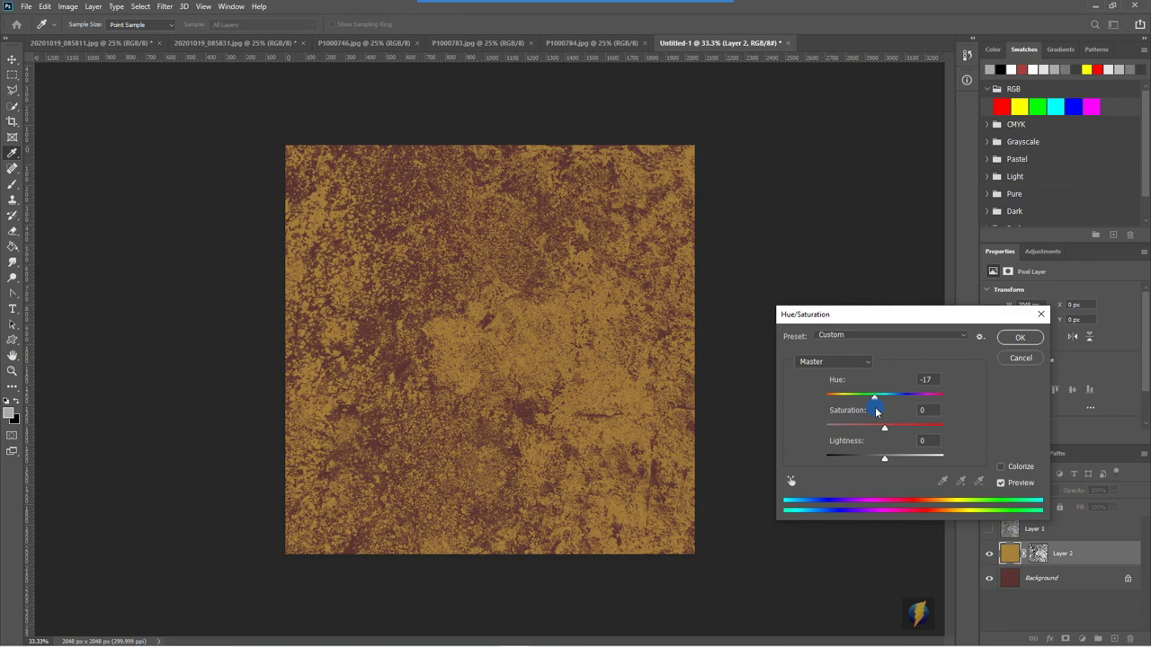
{"action": "left_click", "coordinate": [1019, 337]}
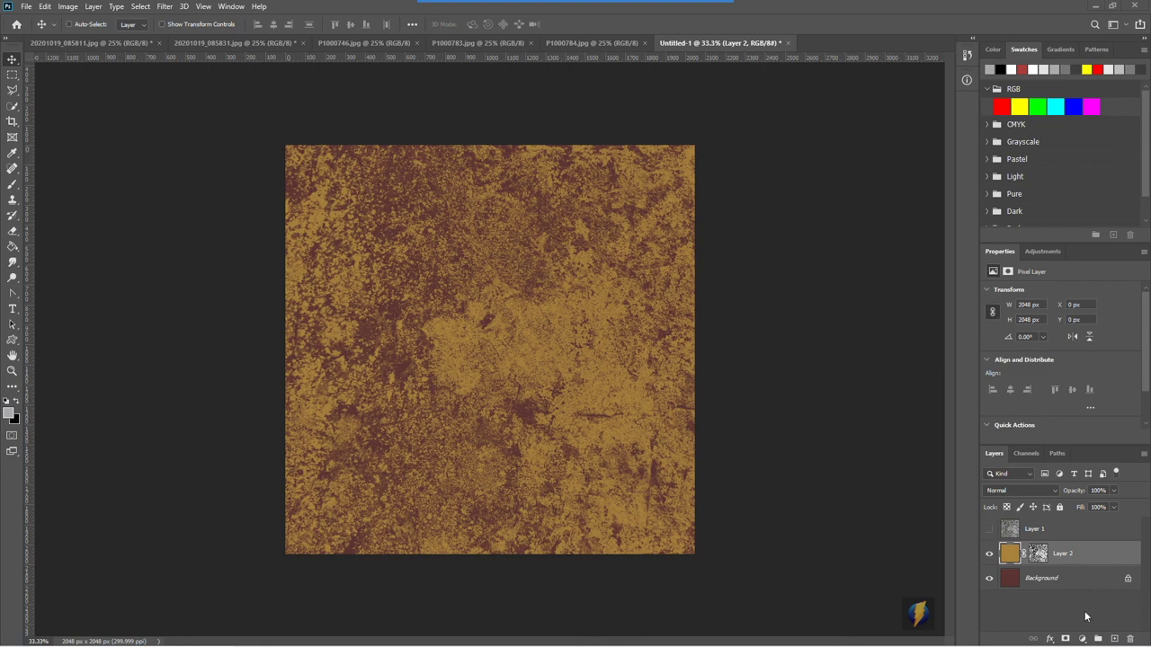
Step: Add a new Layer 3 filled solid green
{"action": "left_click", "coordinate": [1114, 639]}
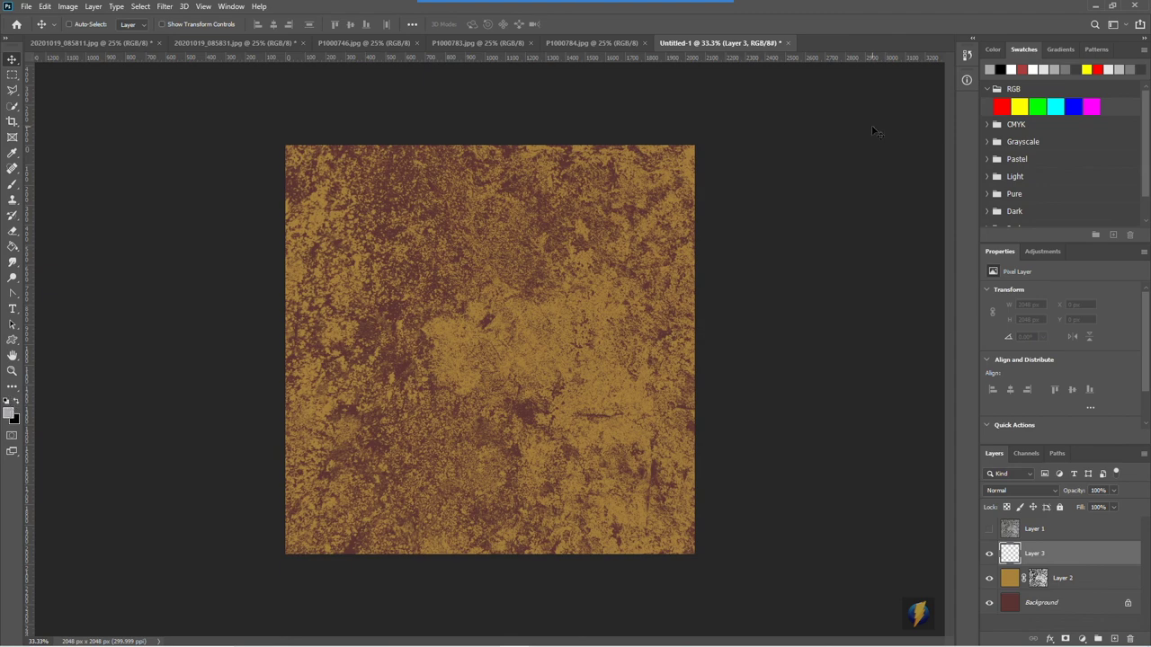
{"action": "left_click", "coordinate": [1038, 105]}
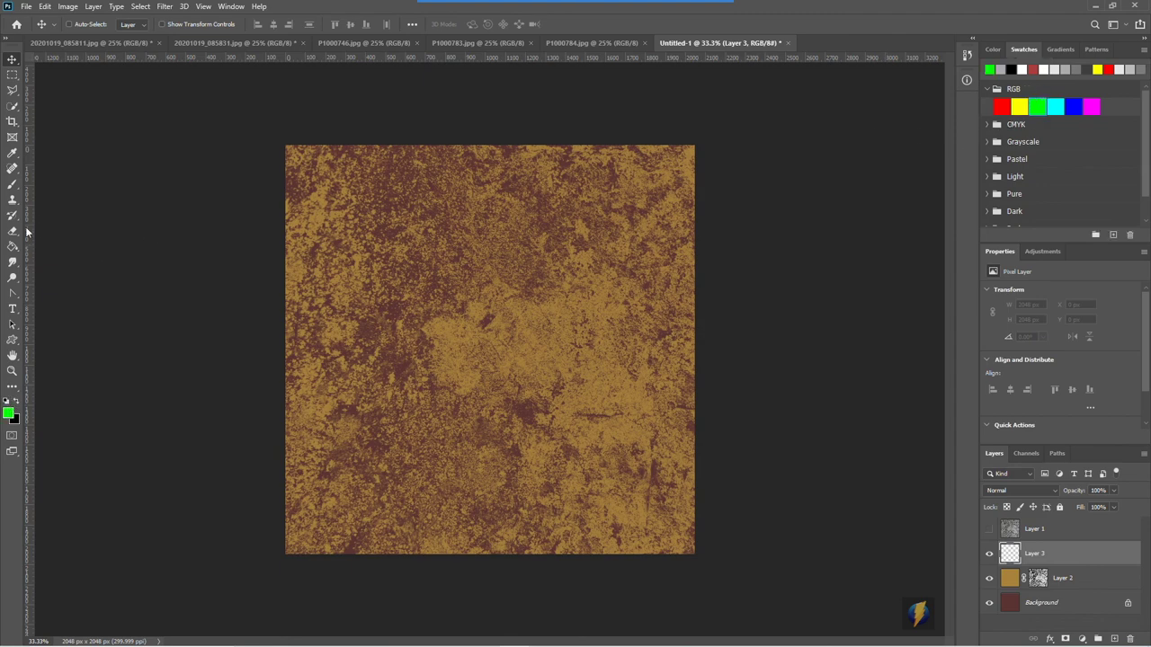
{"action": "left_click", "coordinate": [13, 246]}
{"action": "left_click", "coordinate": [483, 387]}
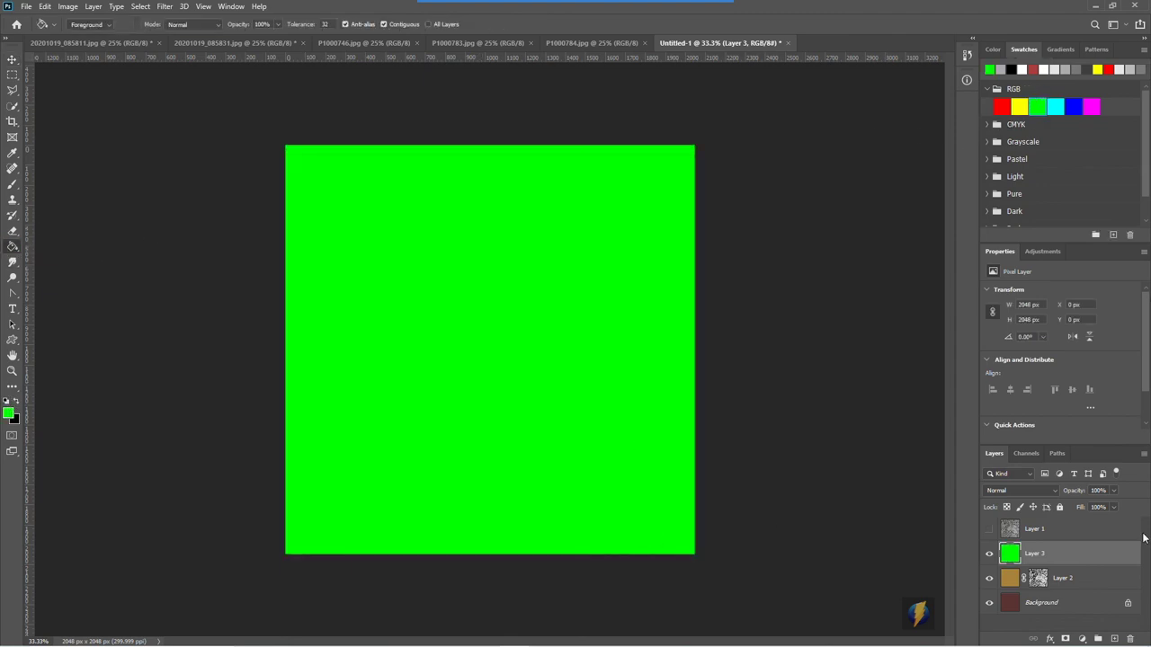
Step: Make the stone photo layer active and visible again
{"action": "left_click", "coordinate": [1047, 532]}
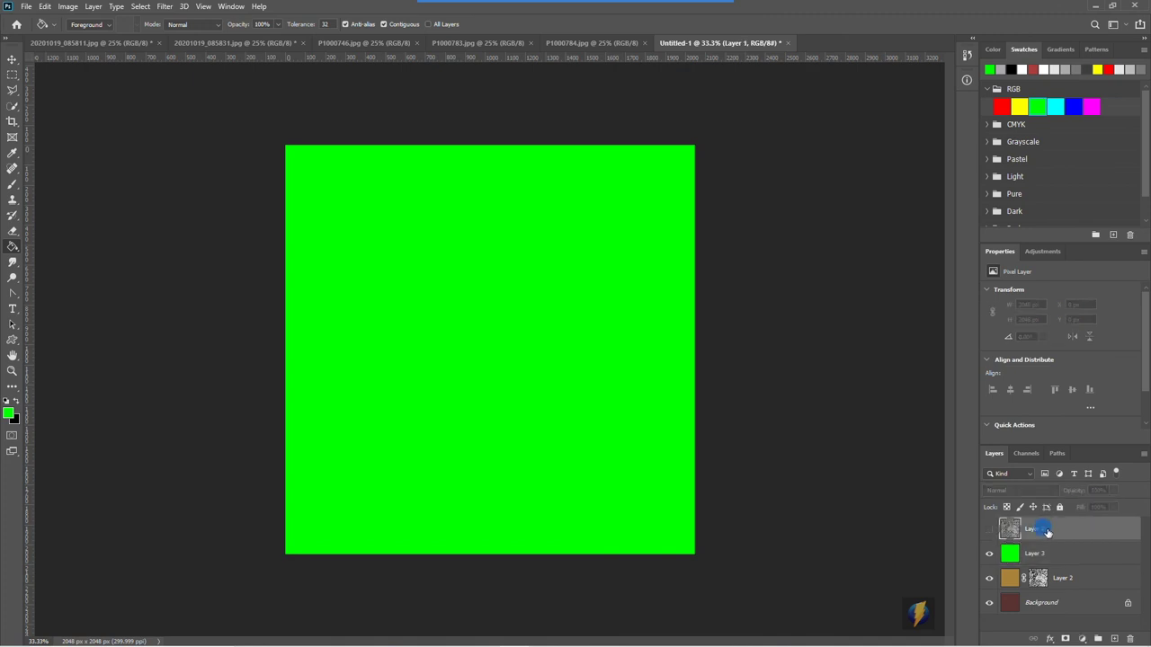
{"action": "left_click", "coordinate": [990, 530]}
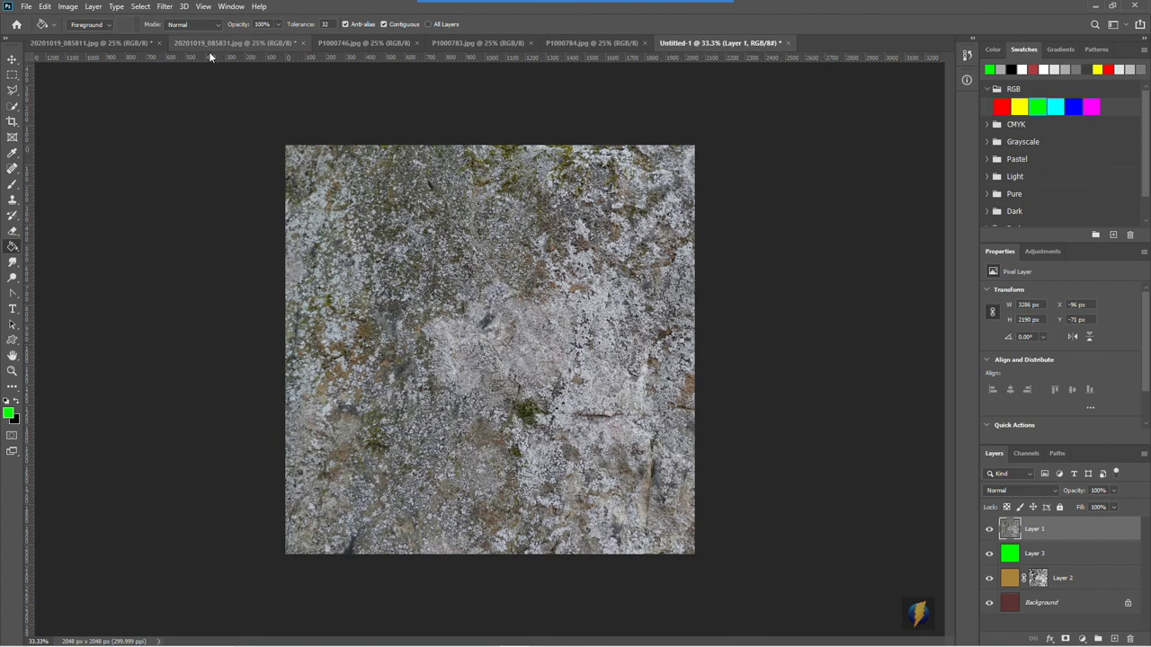
{"action": "left_click", "coordinate": [143, 7]}
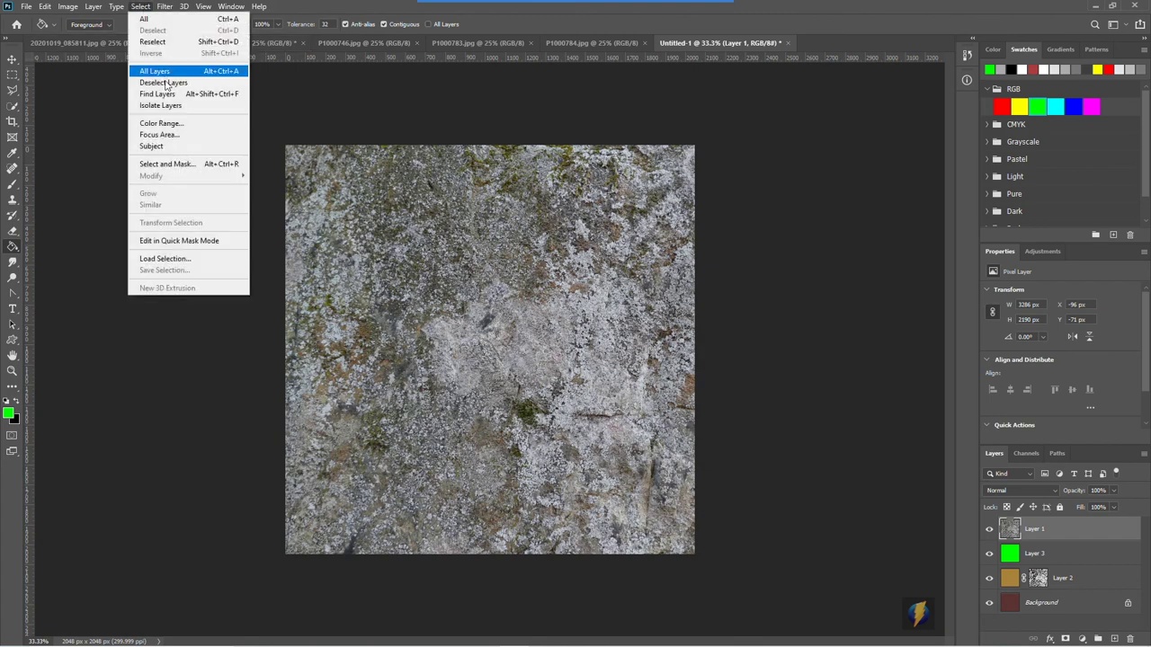
Step: Select the stone photo's darker, mossy tones with Color Range at Fuzziness 48
{"action": "left_click", "coordinate": [161, 123]}
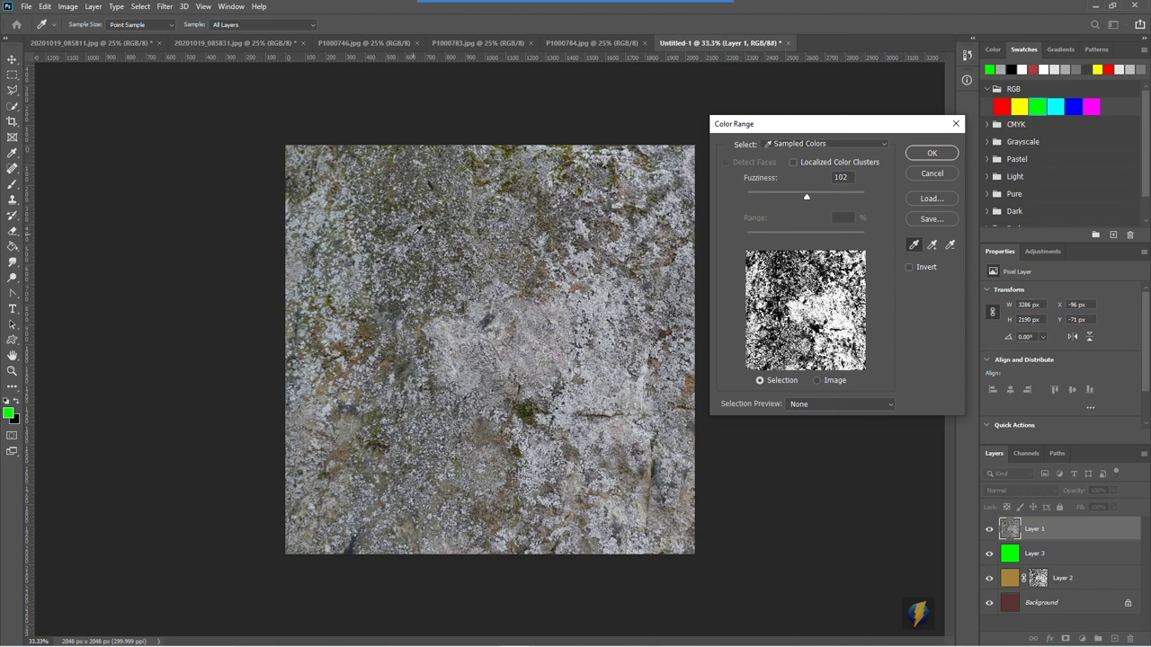
{"action": "left_click", "coordinate": [394, 228]}
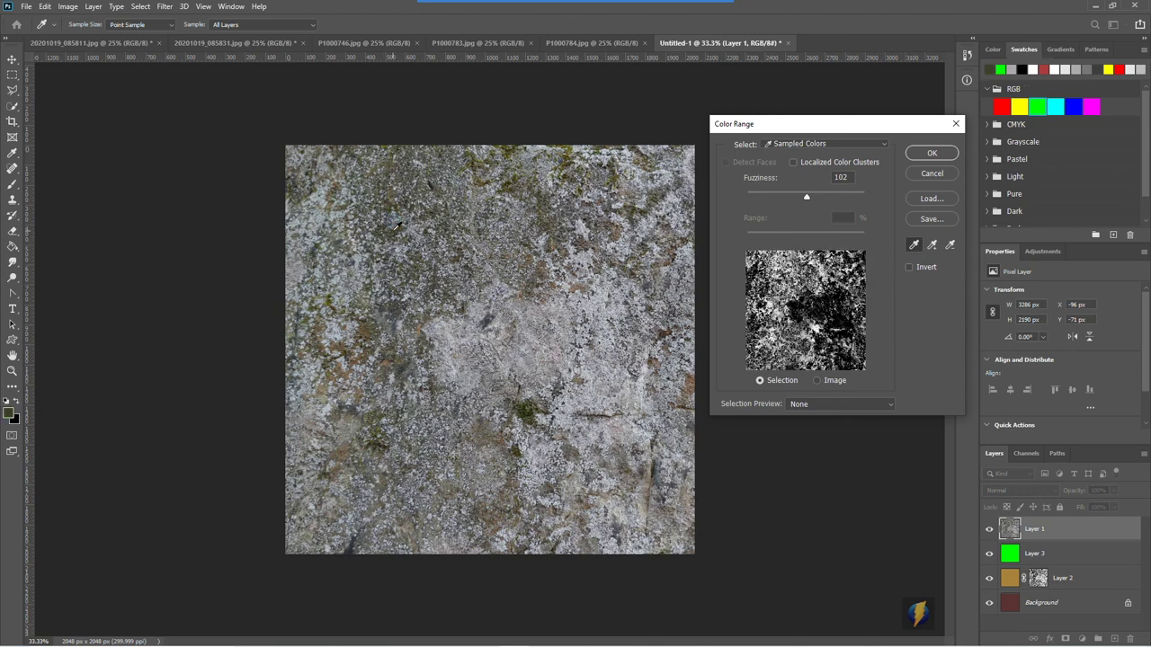
{"action": "left_click_drag", "start_coordinate": [807, 198], "coordinate": [775, 199]}
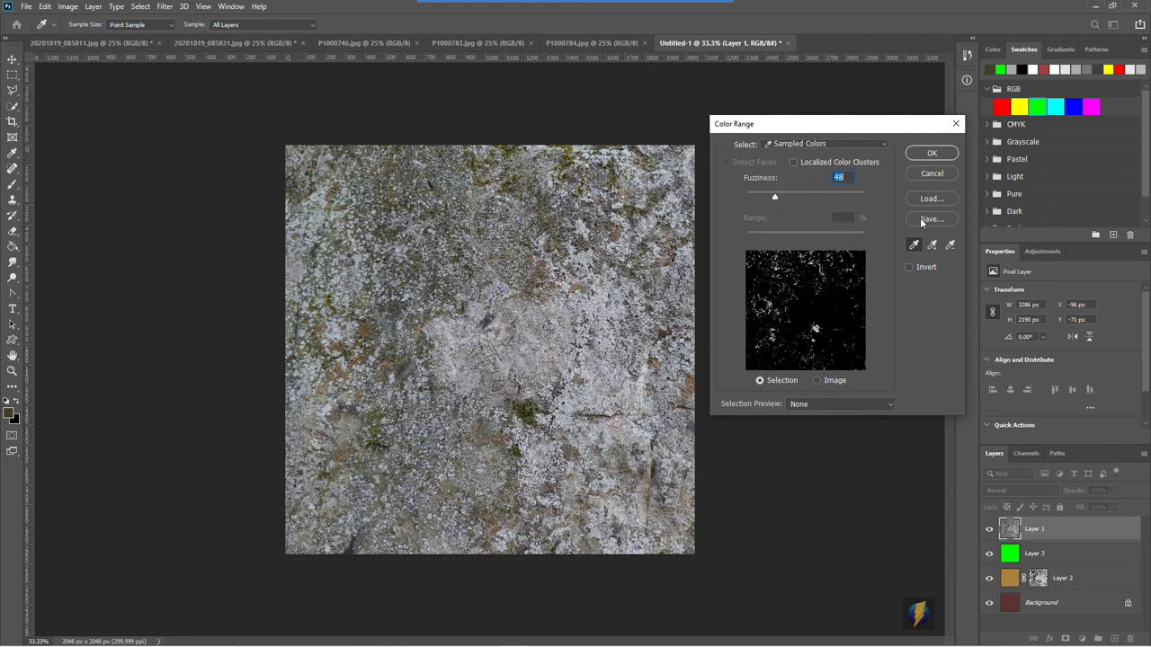
{"action": "left_click", "coordinate": [929, 154]}
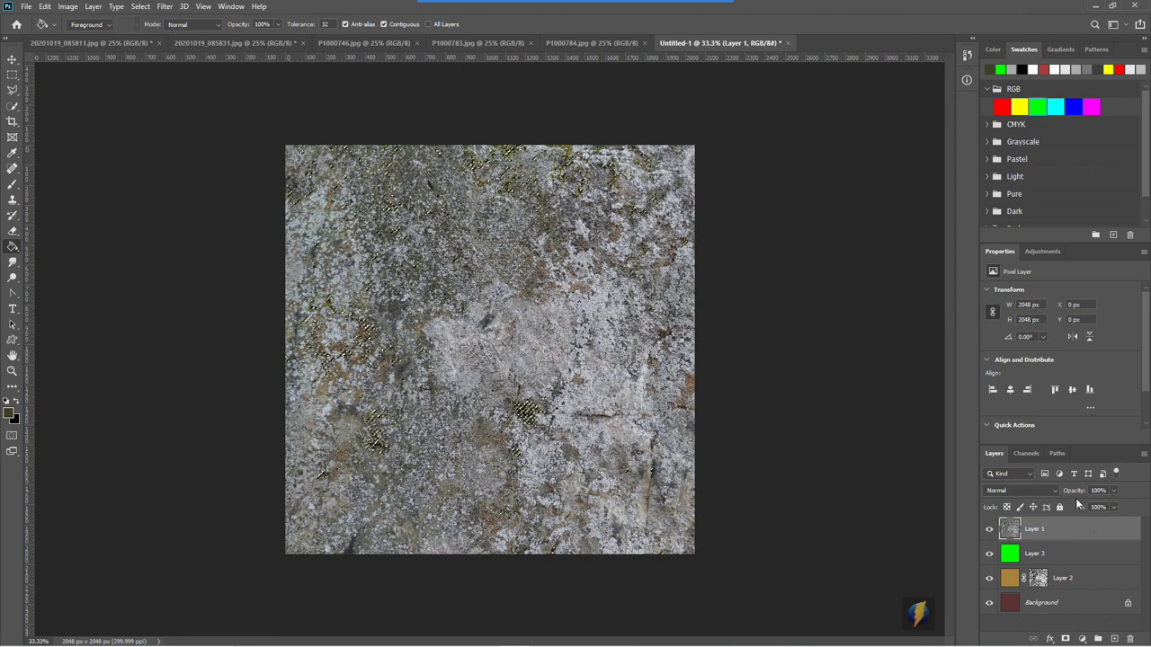
{"action": "left_click", "coordinate": [1049, 553]}
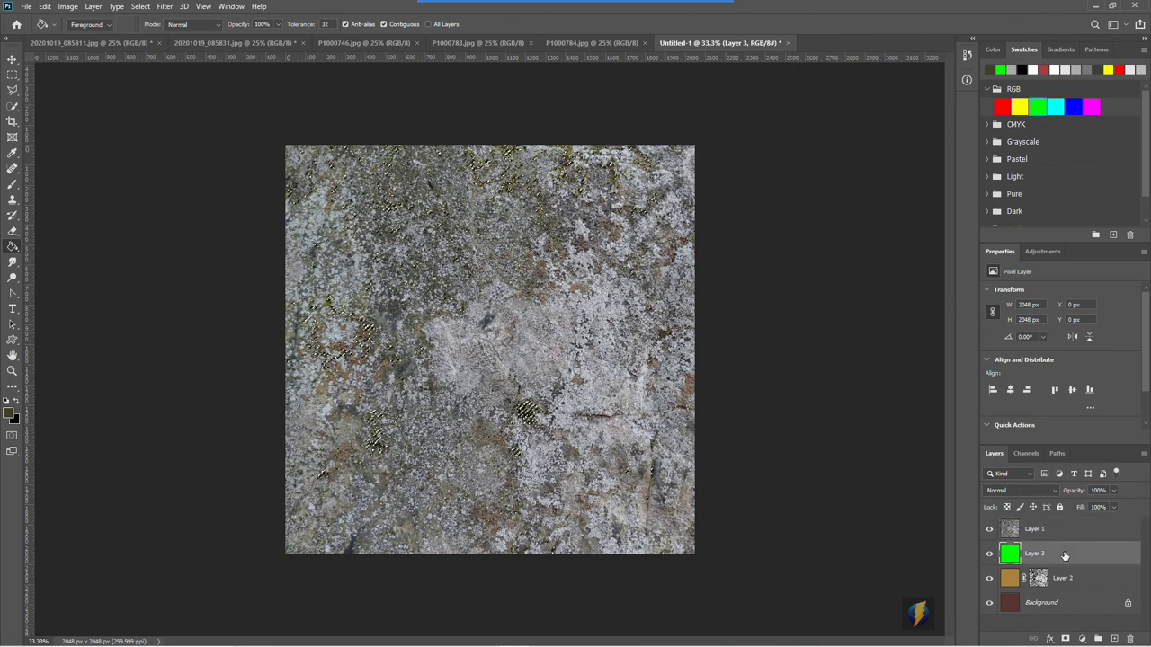
Step: Hide the stone photo and mask green Layer 3 with the selection, then return to its pixels
{"action": "left_click", "coordinate": [989, 529]}
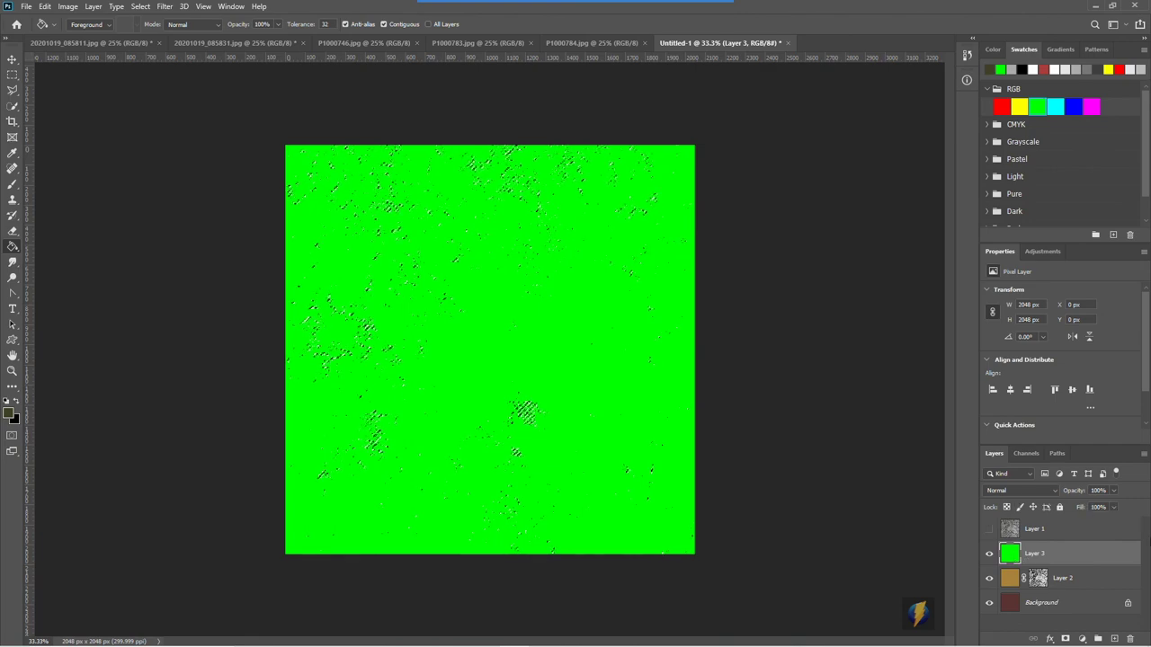
{"action": "left_click", "coordinate": [1065, 638]}
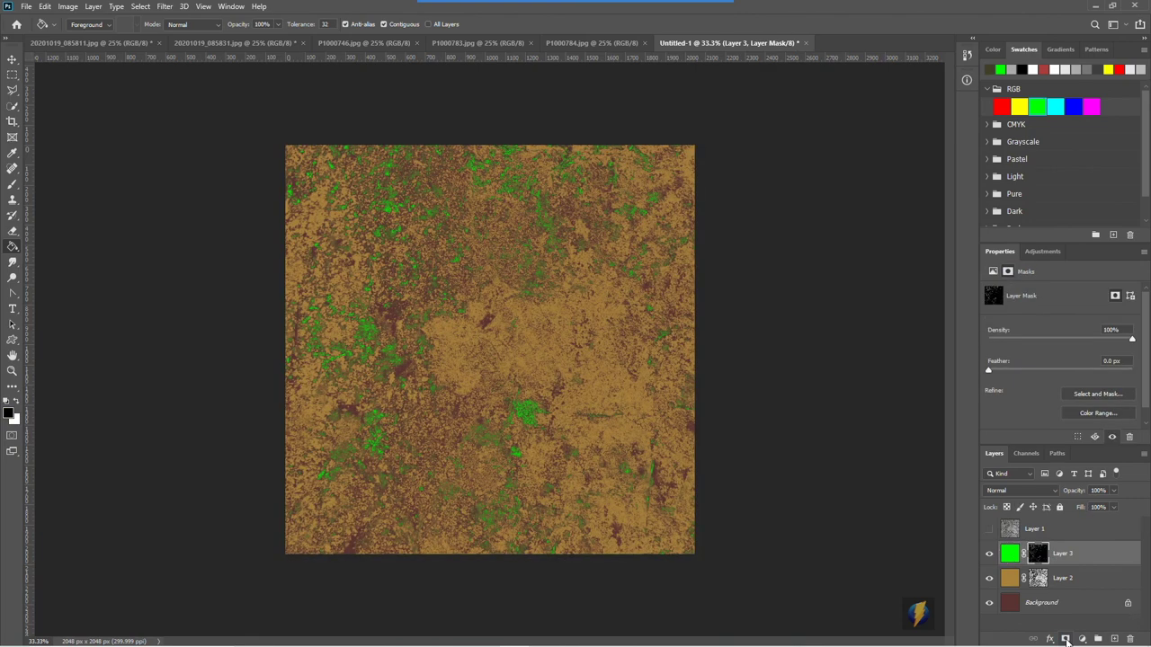
{"action": "left_click", "coordinate": [1039, 557], "text": "alt"}
{"action": "left_click", "coordinate": [1015, 556]}
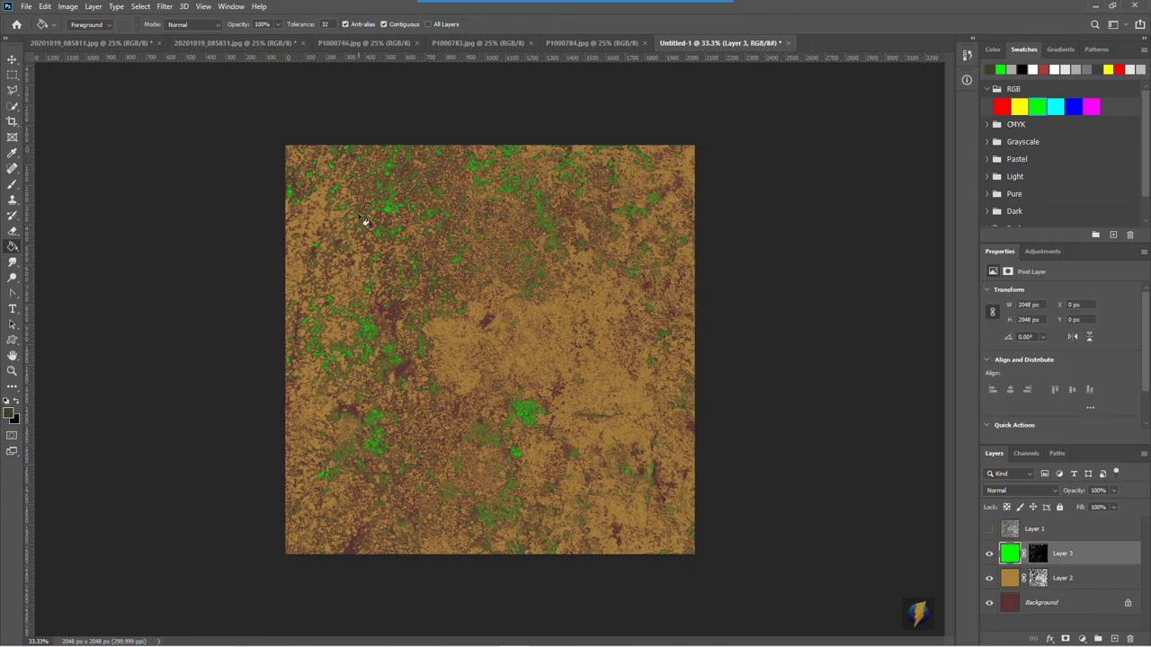
{"action": "left_click", "coordinate": [67, 6]}
Step: Recolour Layer 3's patches with Hue/Saturation: Hue +22, Saturation -47, Lightness -19
{"action": "mouse_move", "coordinate": [77, 41]}
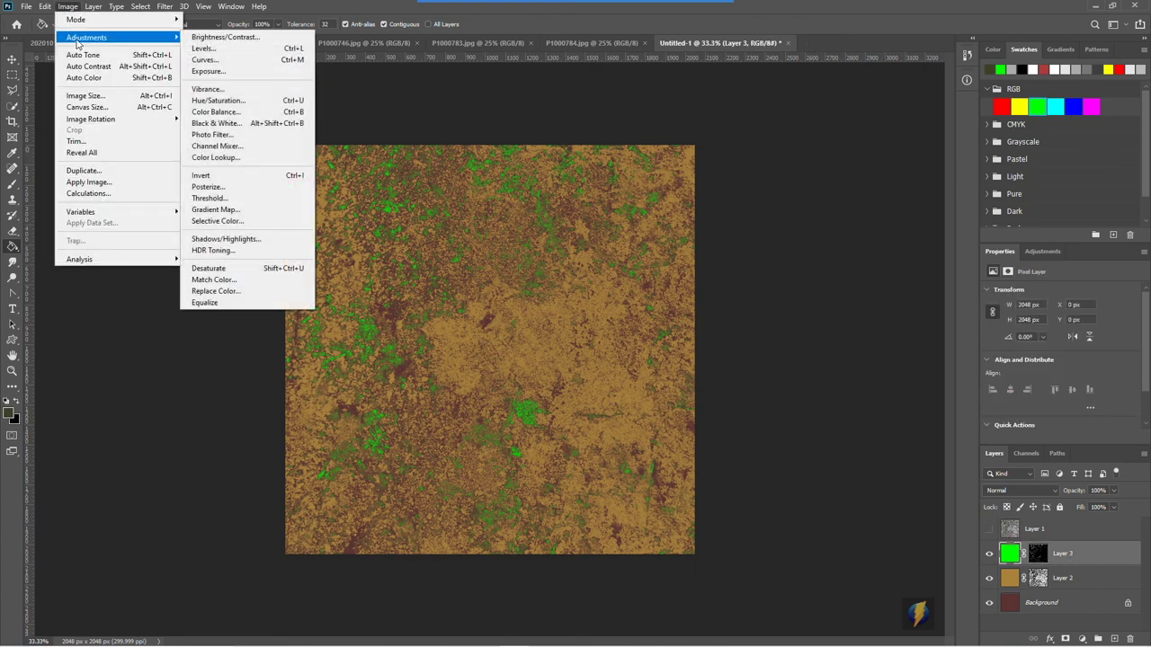
{"action": "left_click", "coordinate": [221, 100]}
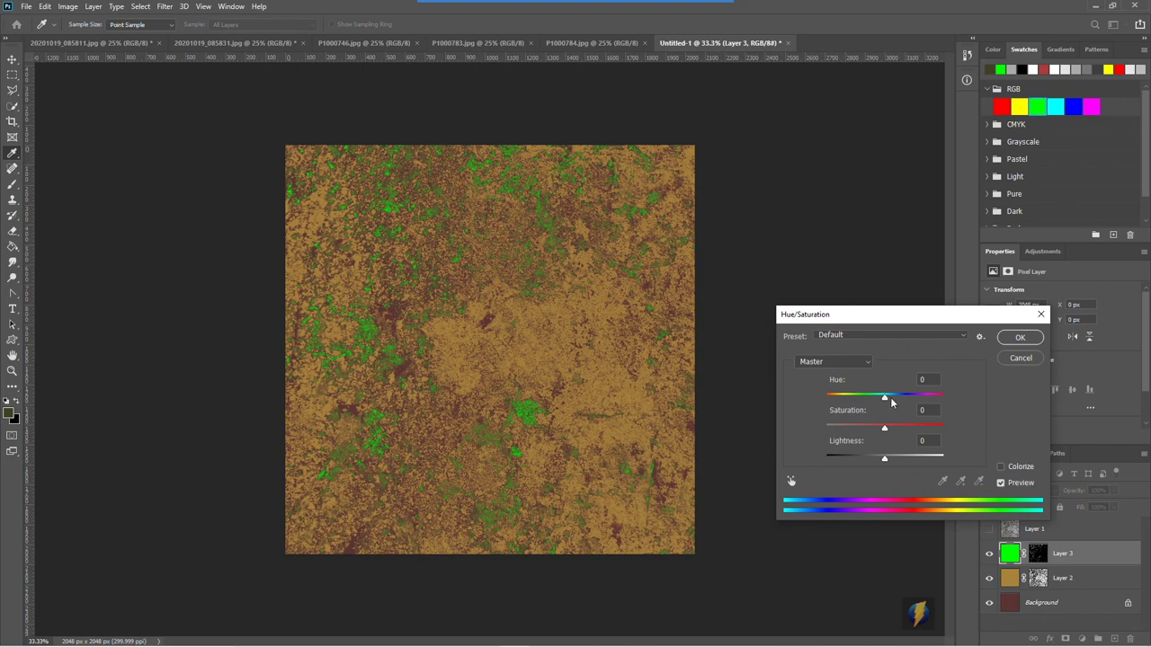
{"action": "left_click_drag", "start_coordinate": [886, 400], "coordinate": [853, 437]}
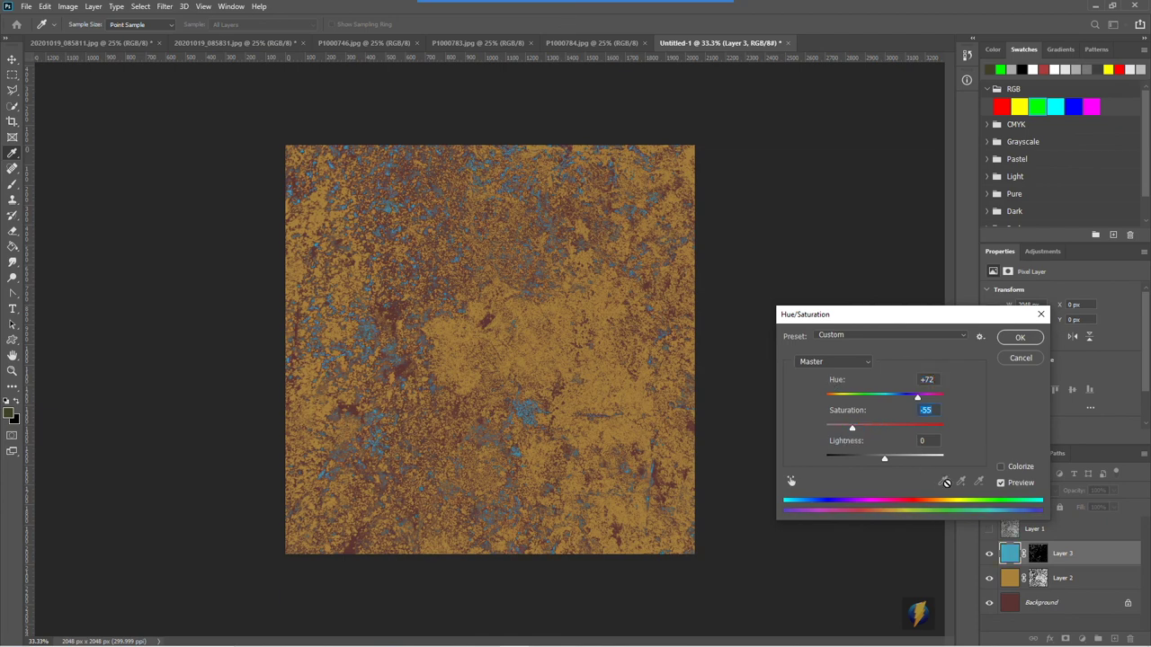
{"action": "mouse_move", "coordinate": [885, 462]}
{"action": "left_mouse_down"}
{"action": "mouse_move", "coordinate": [957, 464]}
{"action": "mouse_move", "coordinate": [830, 476]}
{"action": "mouse_move", "coordinate": [874, 473]}
{"action": "left_mouse_up"}
{"action": "mouse_move", "coordinate": [856, 425]}
{"action": "left_mouse_down"}
{"action": "mouse_move", "coordinate": [894, 430]}
{"action": "mouse_move", "coordinate": [856, 436]}
{"action": "left_mouse_up"}
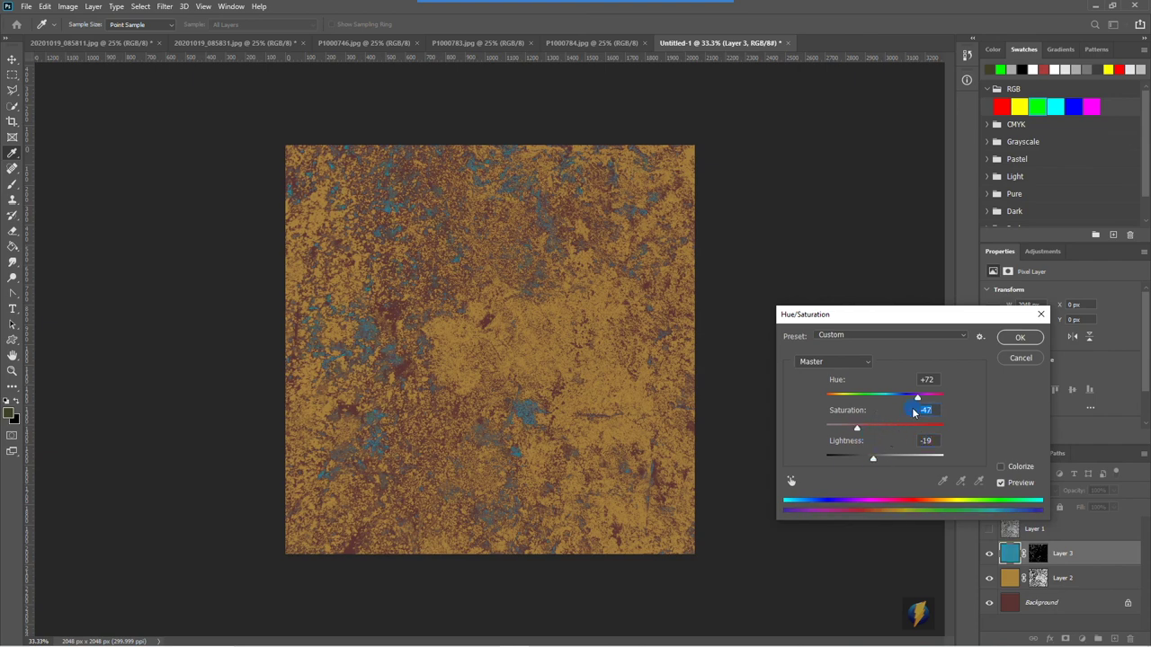
{"action": "left_click_drag", "start_coordinate": [918, 398], "coordinate": [899, 406]}
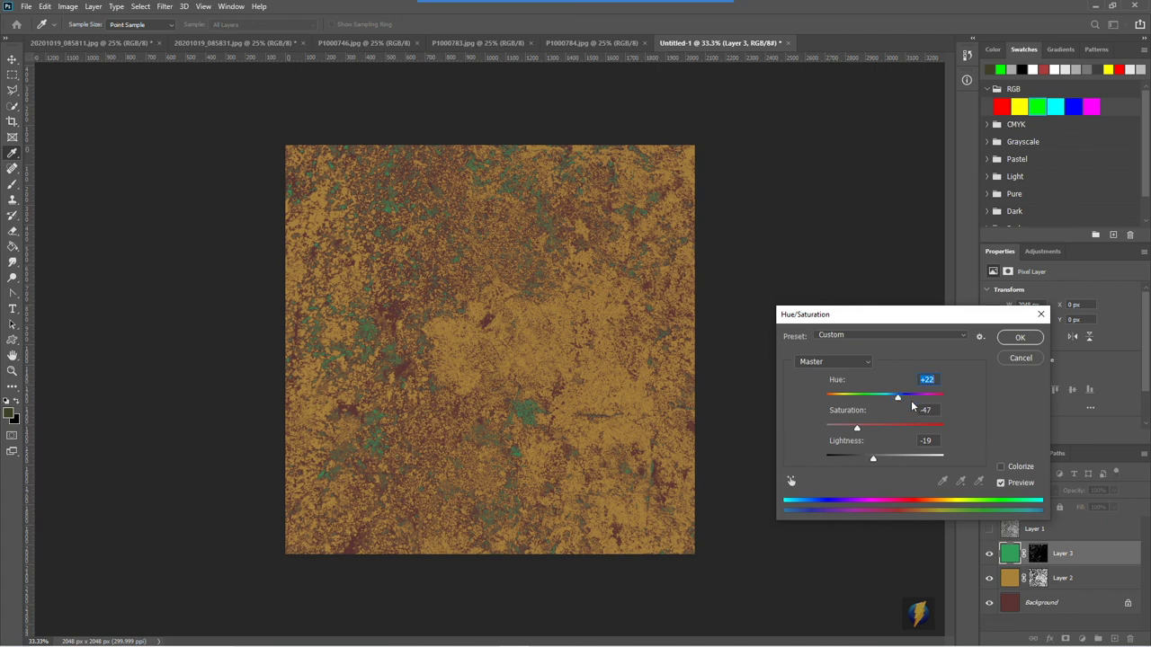
{"action": "left_click", "coordinate": [1019, 338]}
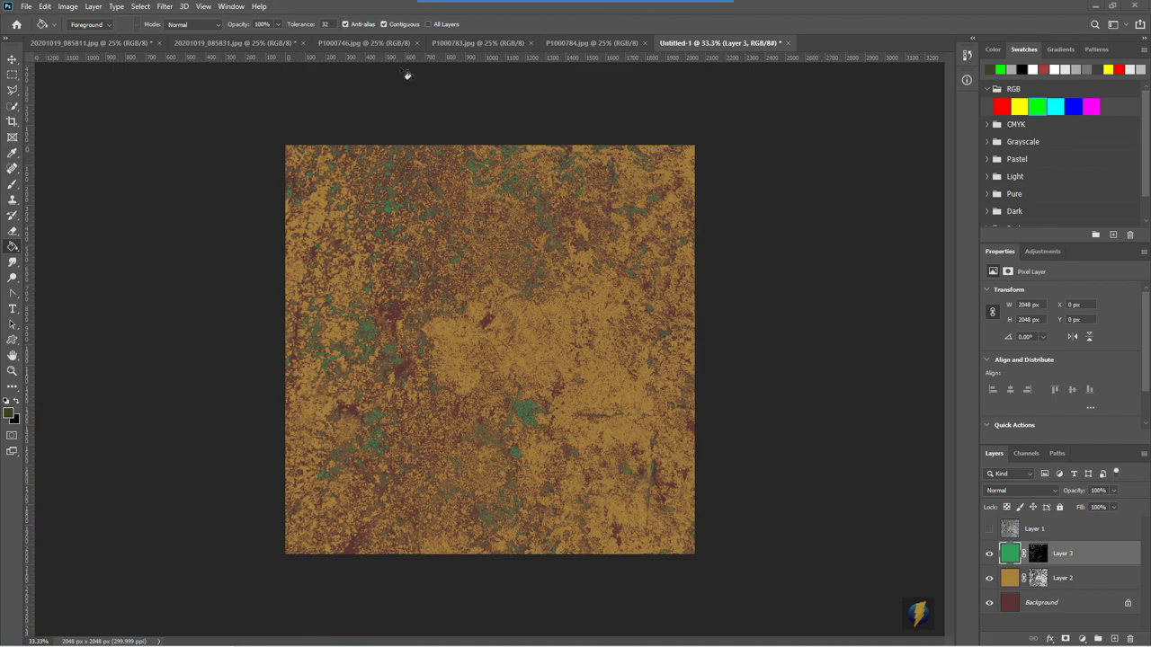
Step: Look through the open stone photos and settle on 20201019_085831.jpg
{"action": "left_click", "coordinate": [372, 43]}
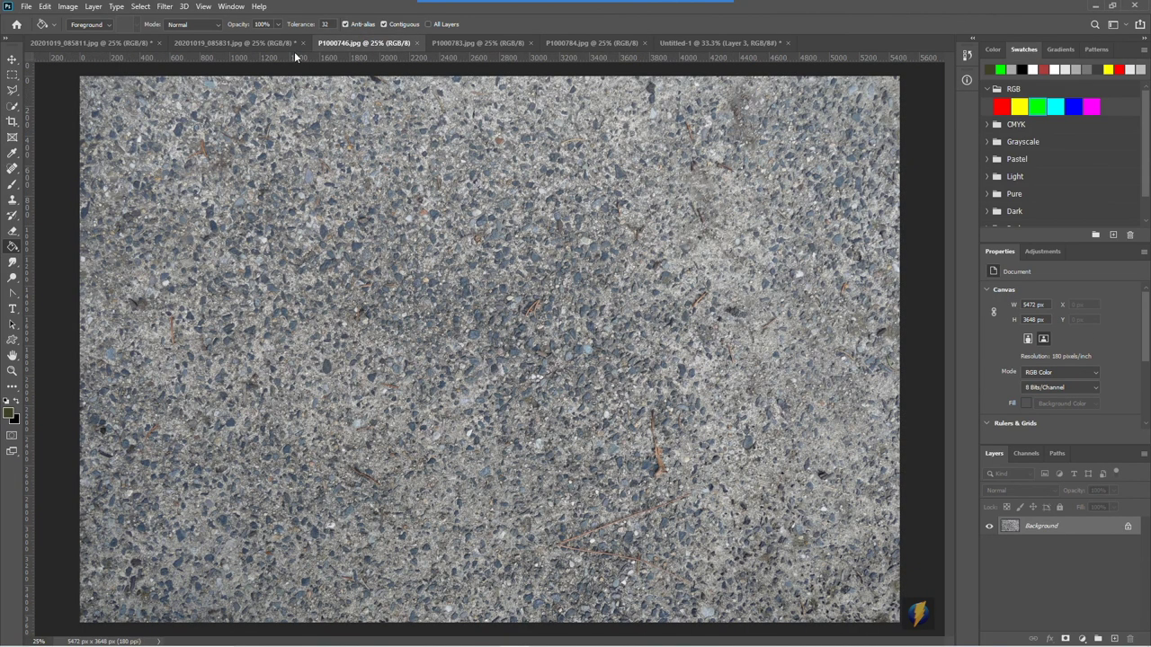
{"action": "left_click", "coordinate": [245, 44]}
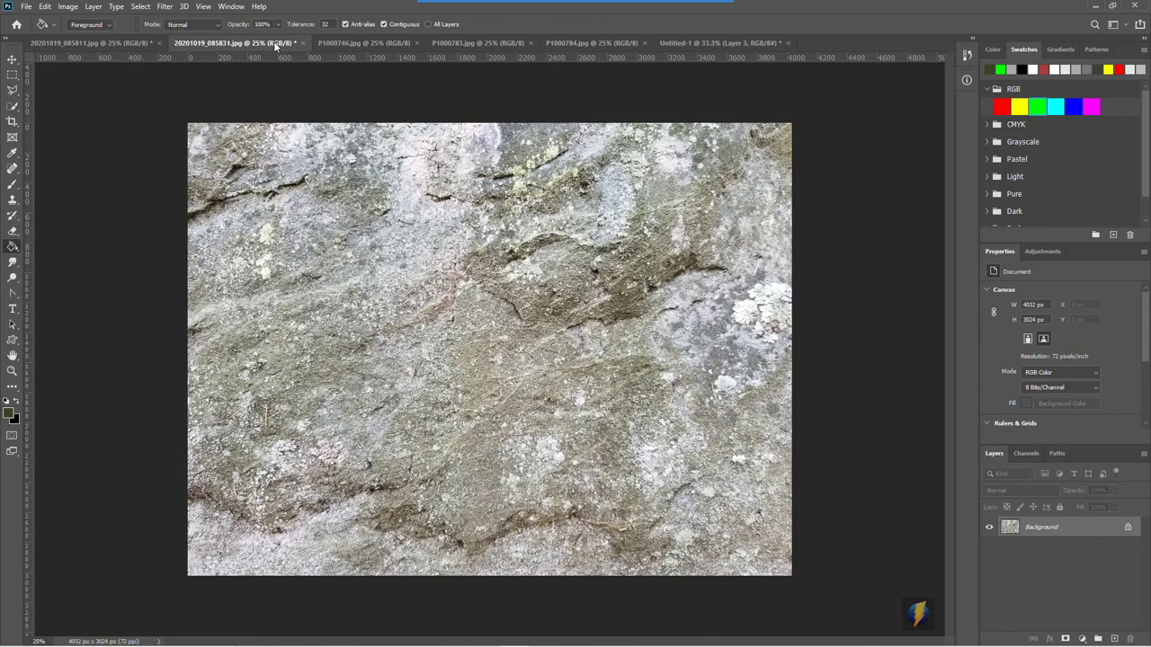
{"action": "left_click", "coordinate": [104, 42]}
{"action": "left_click", "coordinate": [464, 42]}
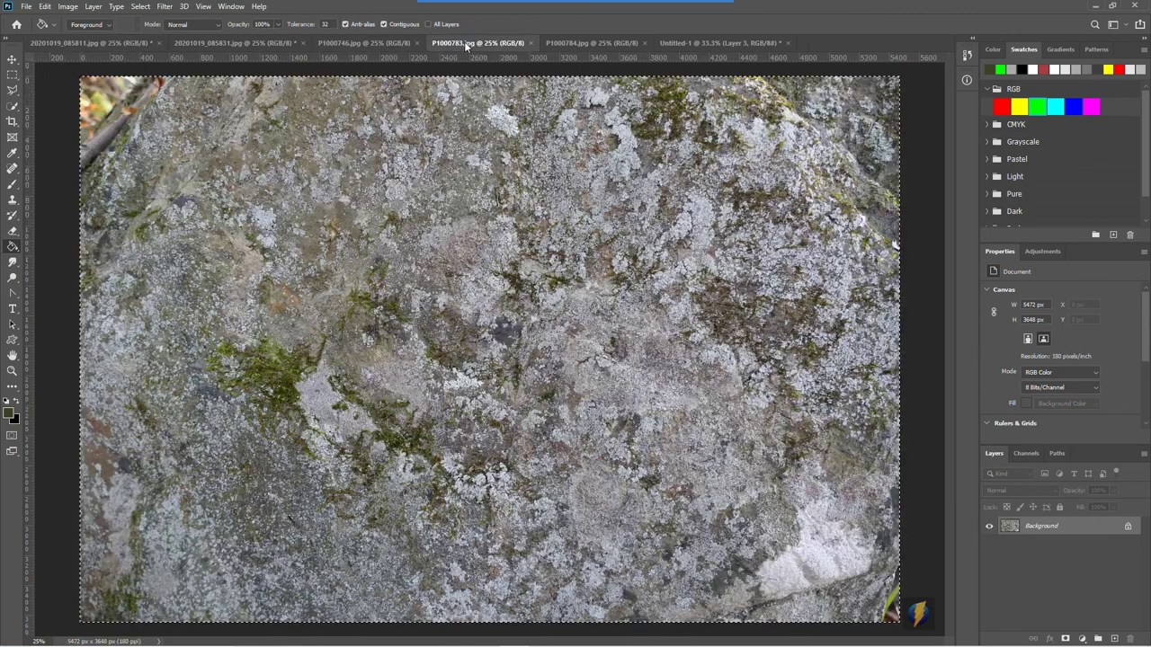
{"action": "left_click", "coordinate": [576, 44]}
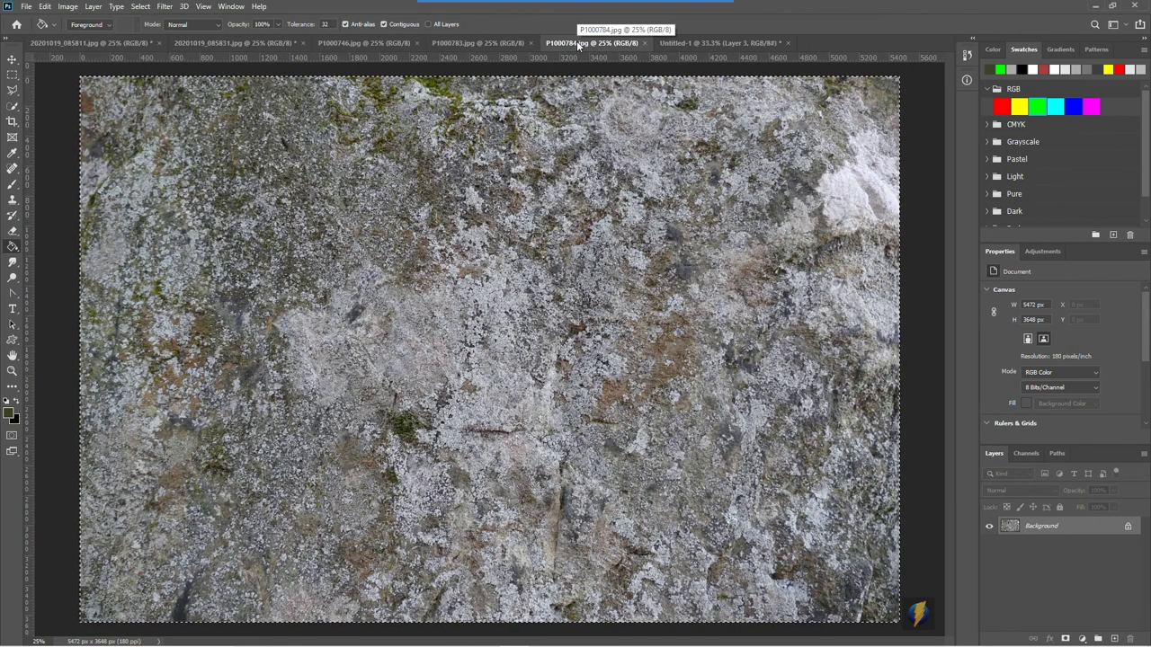
{"action": "left_click", "coordinate": [340, 43]}
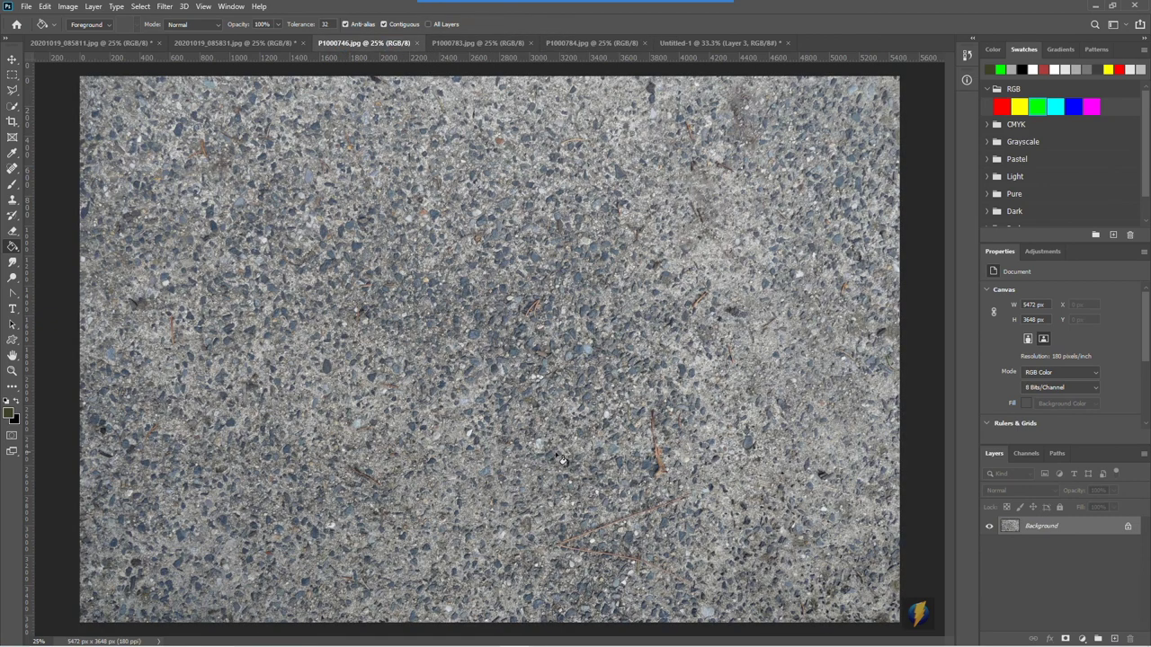
{"action": "left_click", "coordinate": [207, 43]}
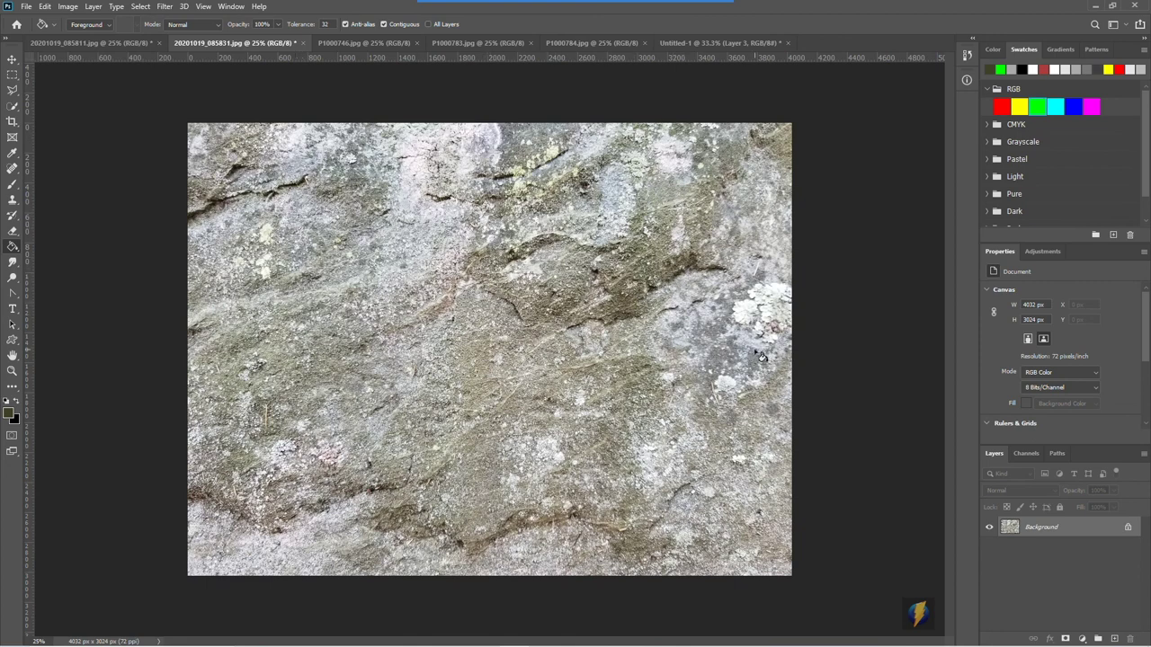
Step: Select all of the rock photo and return to the Untitled-1 texture
{"action": "left_click", "coordinate": [139, 6]}
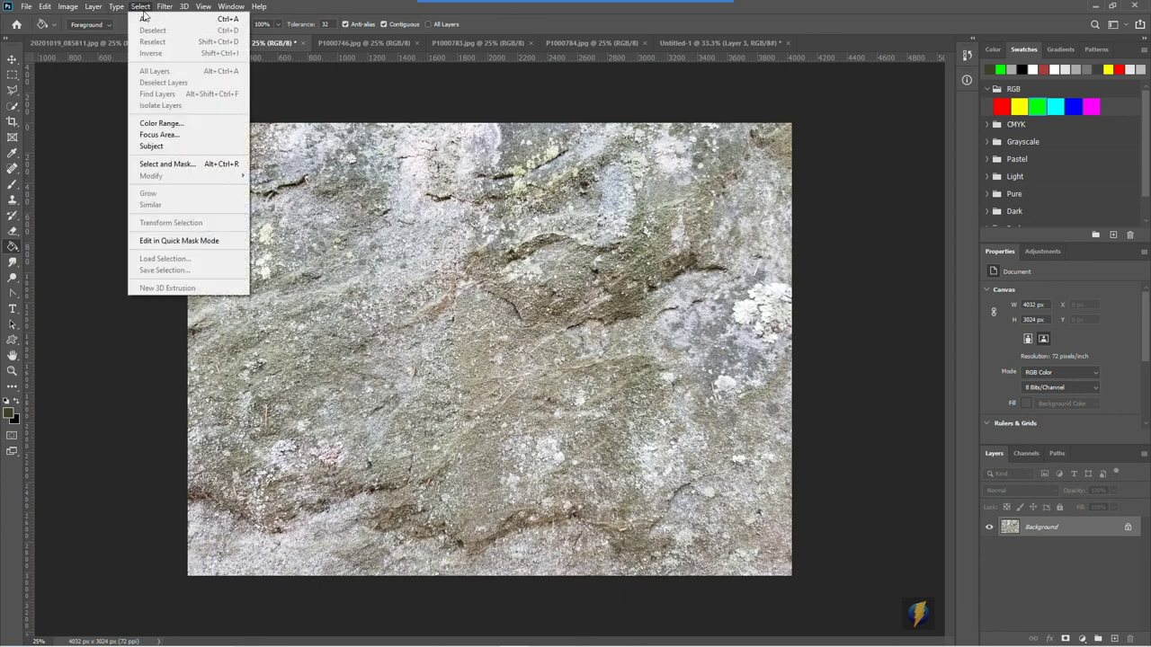
{"action": "left_click", "coordinate": [148, 17]}
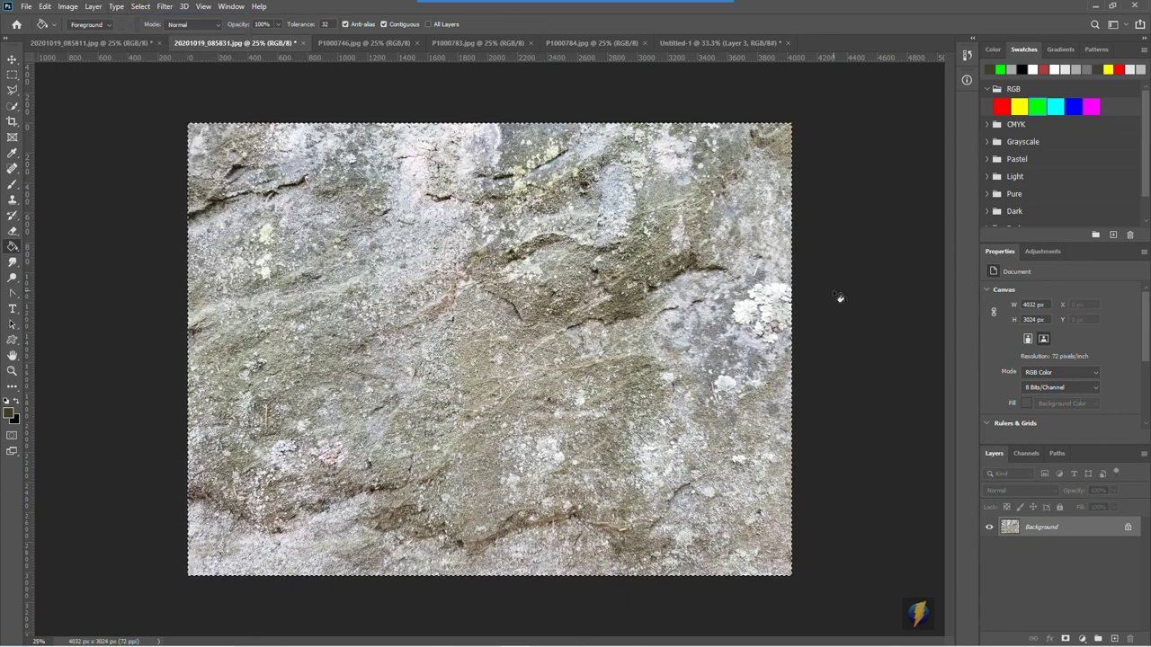
{"action": "left_click", "coordinate": [689, 43]}
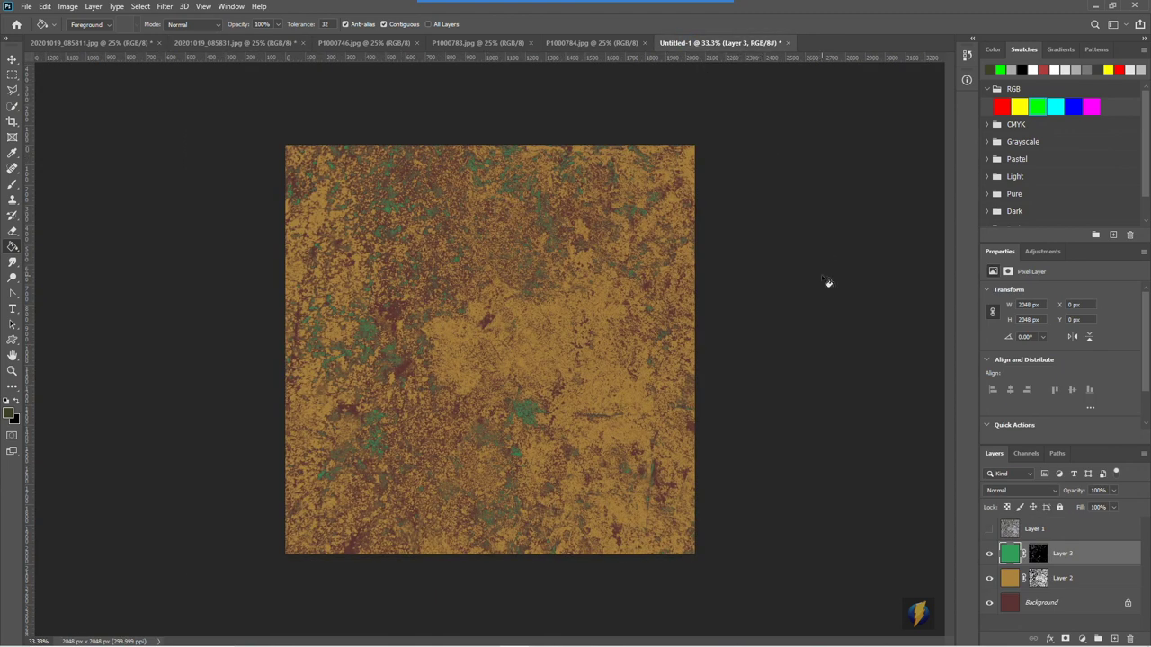
Step: Paste the rock photo as Layer 4 and scale it up to cover the canvas
{"action": "key", "text": "ctrl+v"}
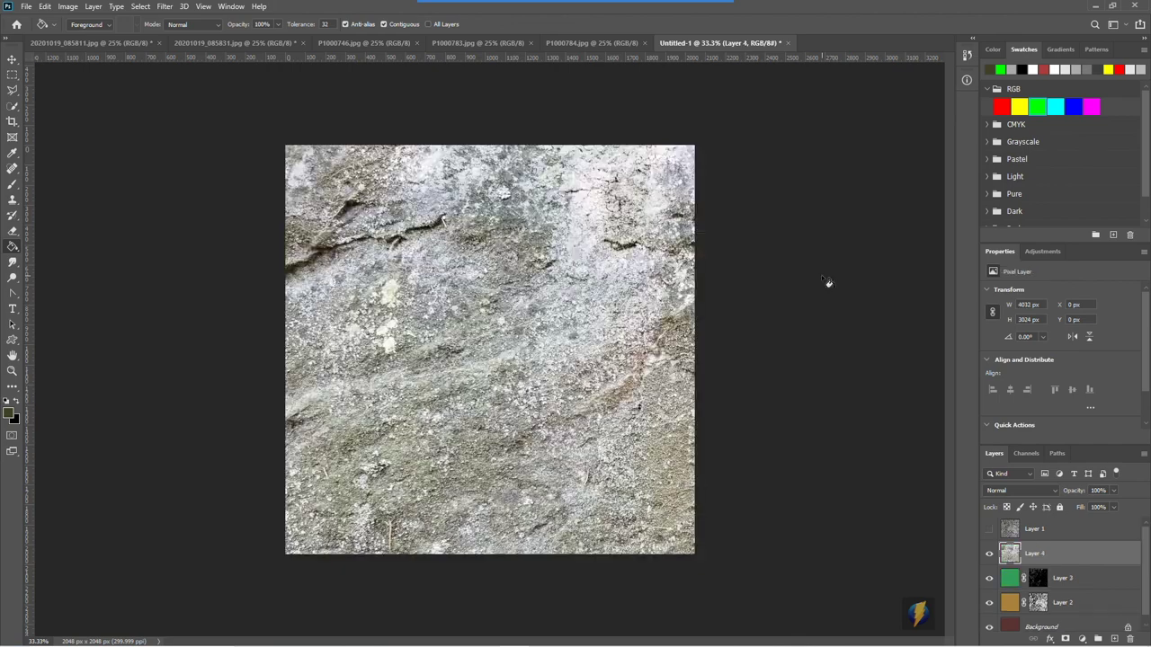
{"action": "left_click", "coordinate": [45, 6]}
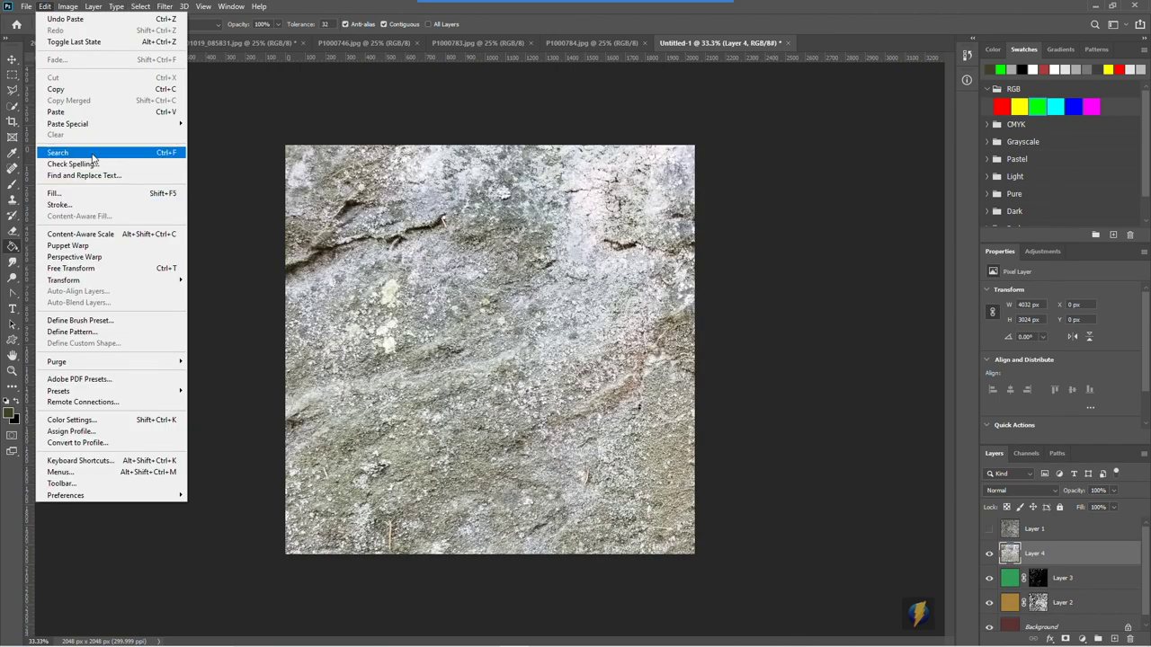
{"action": "mouse_move", "coordinate": [115, 281]}
{"action": "left_click", "coordinate": [237, 298]}
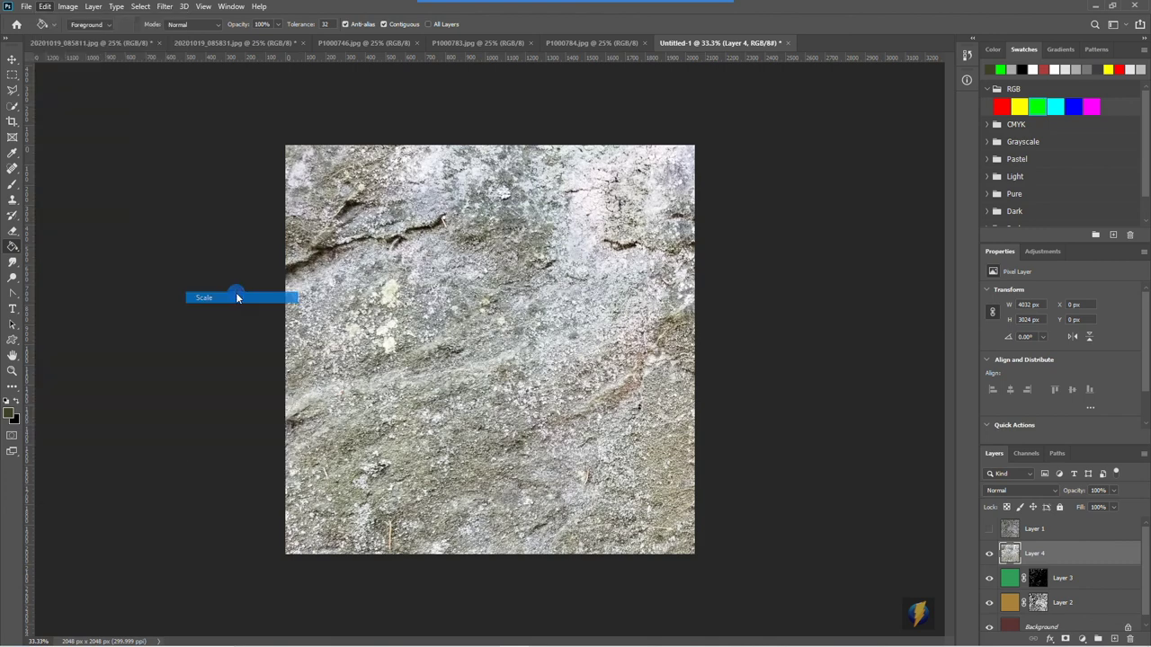
{"action": "left_click_drag", "start_coordinate": [283, 142], "coordinate": [302, 173]}
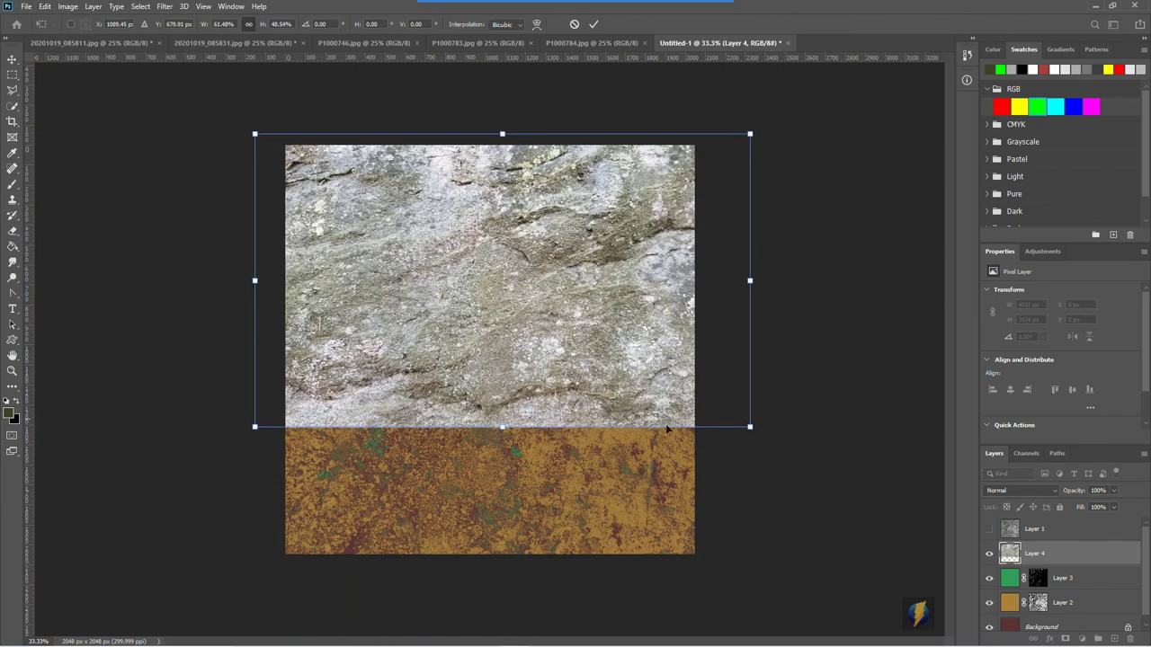
{"action": "left_click_drag", "start_coordinate": [751, 427], "coordinate": [945, 607]}
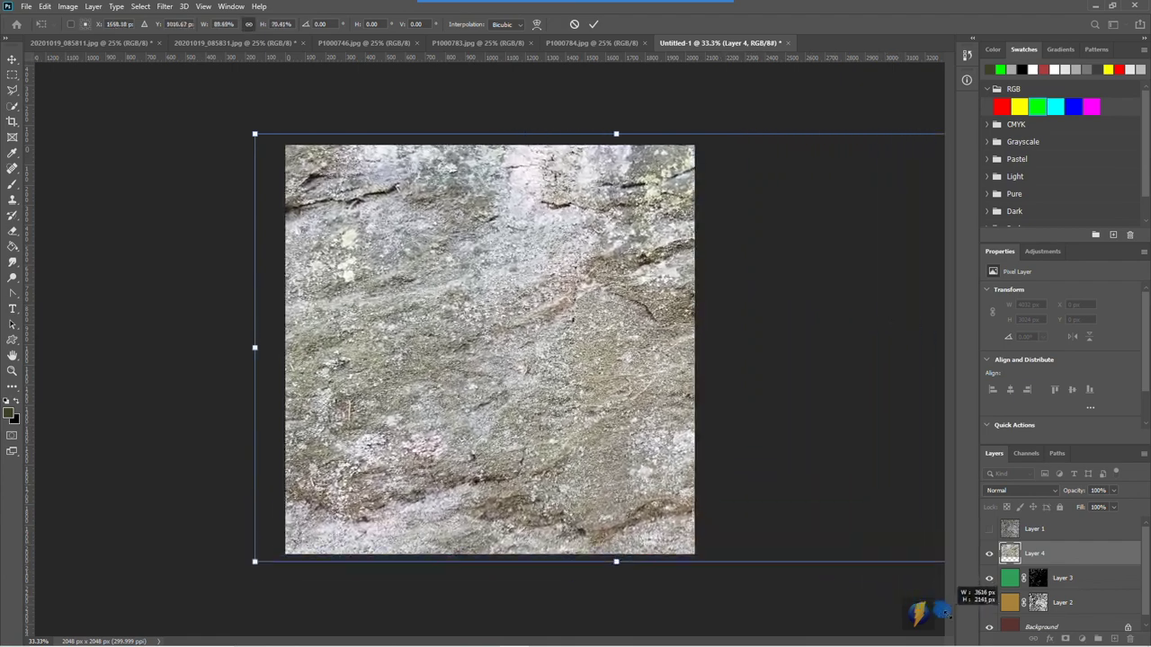
{"action": "left_click_drag", "start_coordinate": [599, 311], "coordinate": [367, 321]}
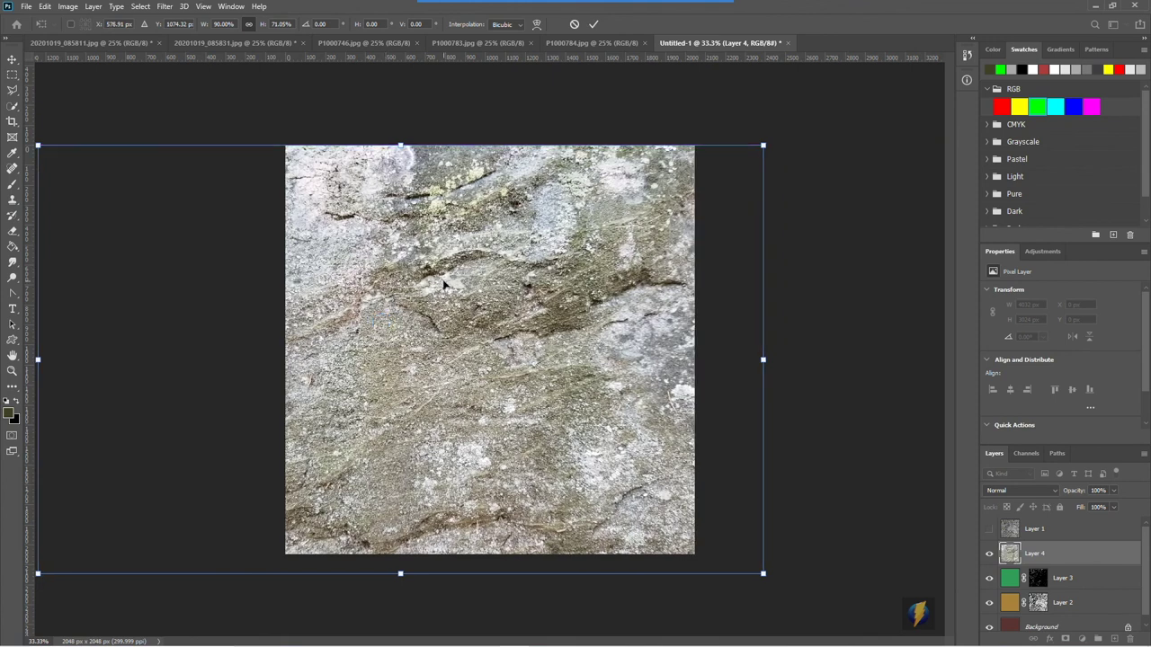
{"action": "key", "text": "Return"}
{"action": "key", "text": "g"}
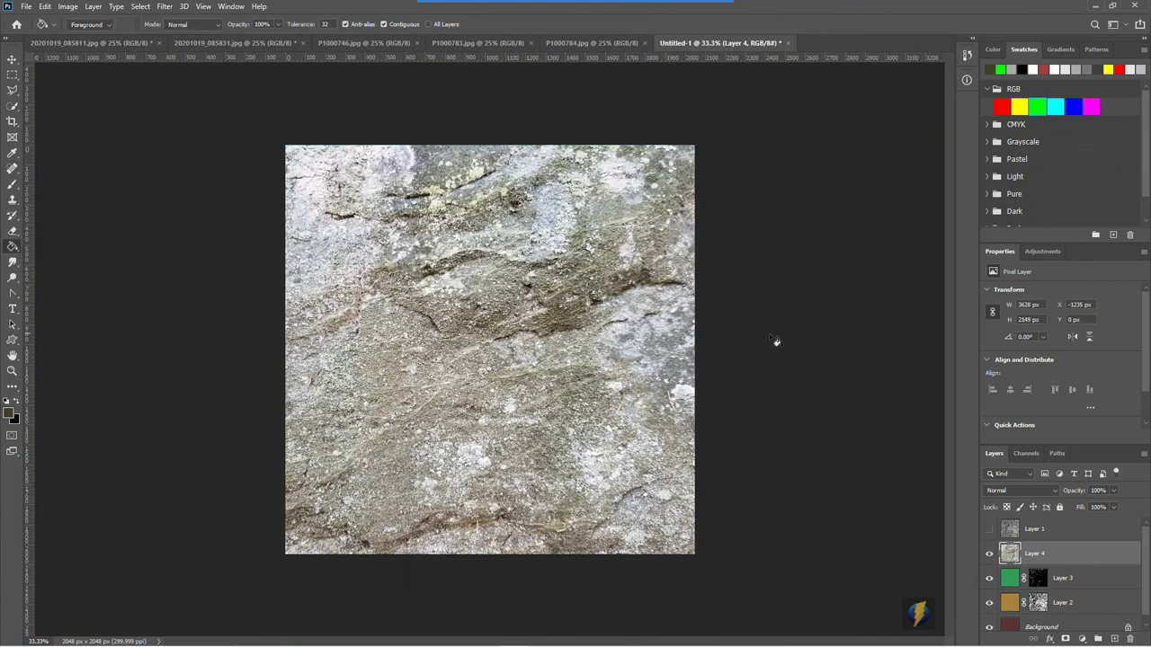
Step: Add Layer 5 beneath the rock Layer 4 and fill it with dark olive
{"action": "left_click", "coordinate": [1114, 638]}
{"action": "left_click_drag", "start_coordinate": [1054, 558], "coordinate": [1054, 585]}
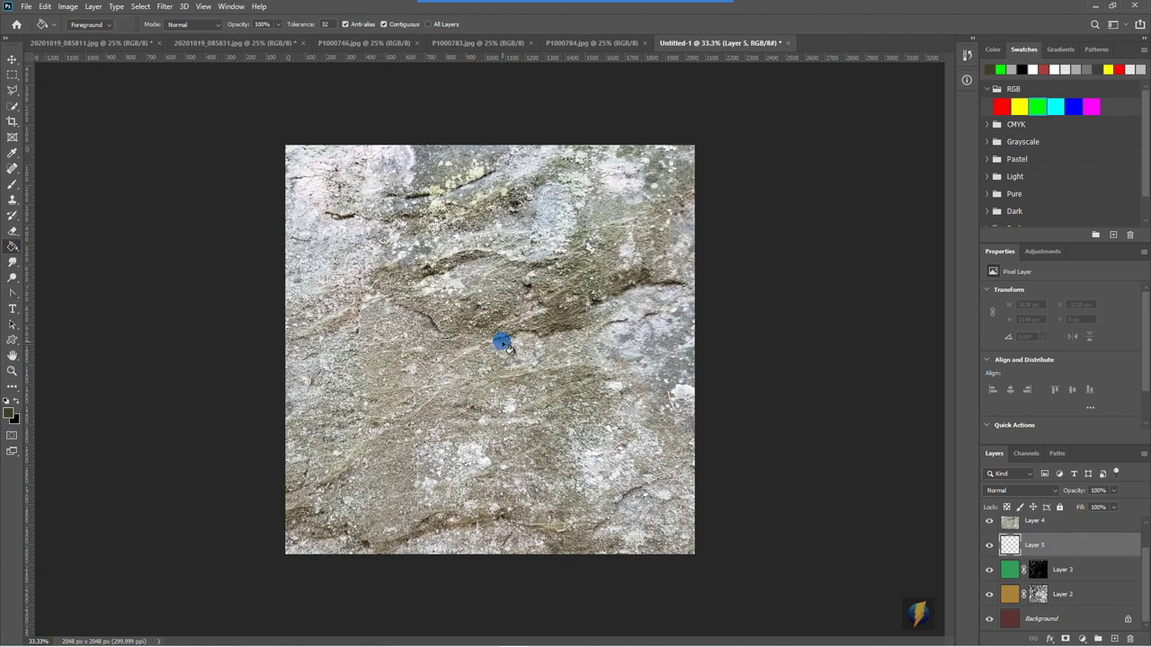
{"action": "left_click", "coordinate": [504, 341]}
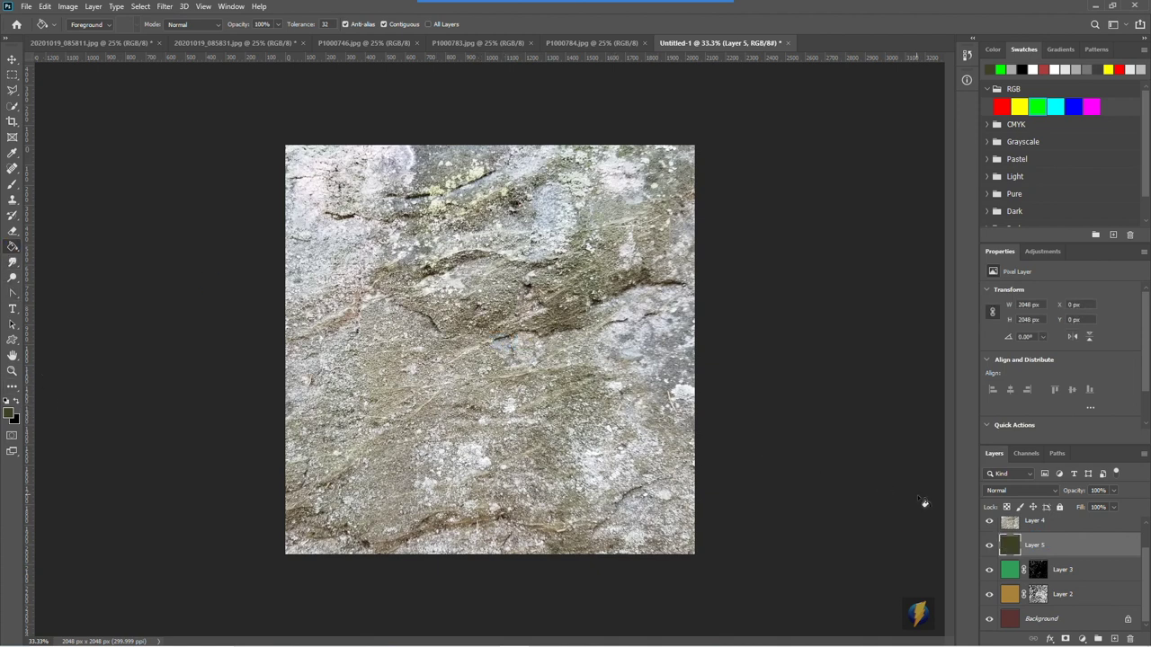
{"action": "left_click", "coordinate": [990, 523]}
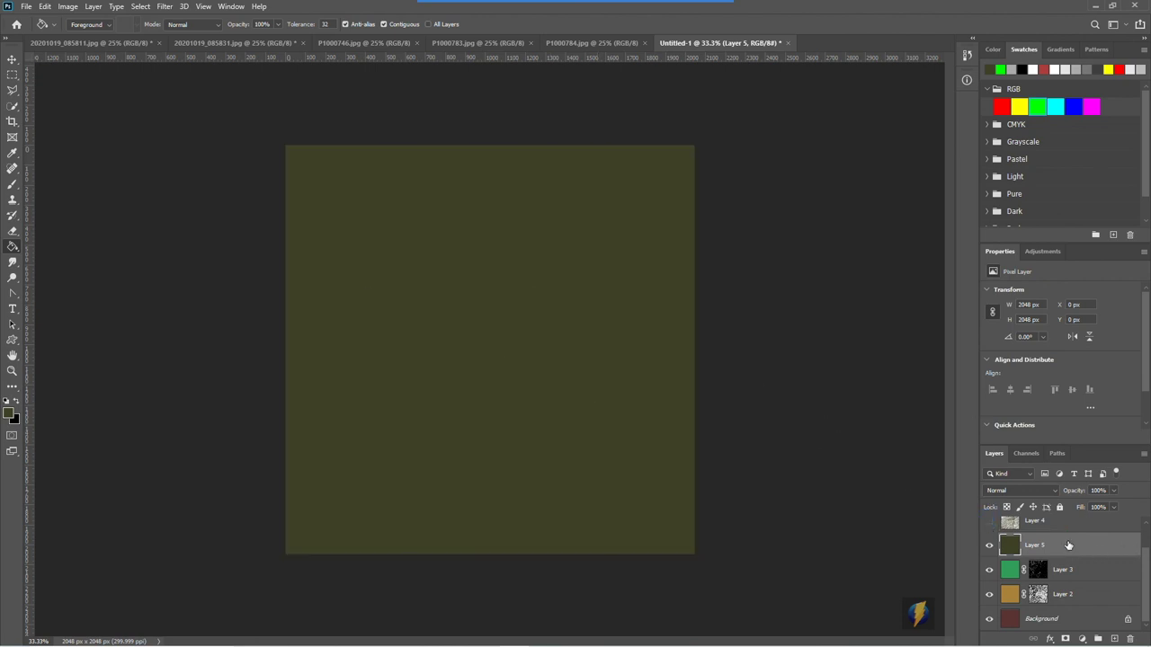
{"action": "left_click", "coordinate": [990, 523]}
{"action": "scroll", "coordinate": [1034, 548], "scroll_direction": "up", "scroll_amount": 1}
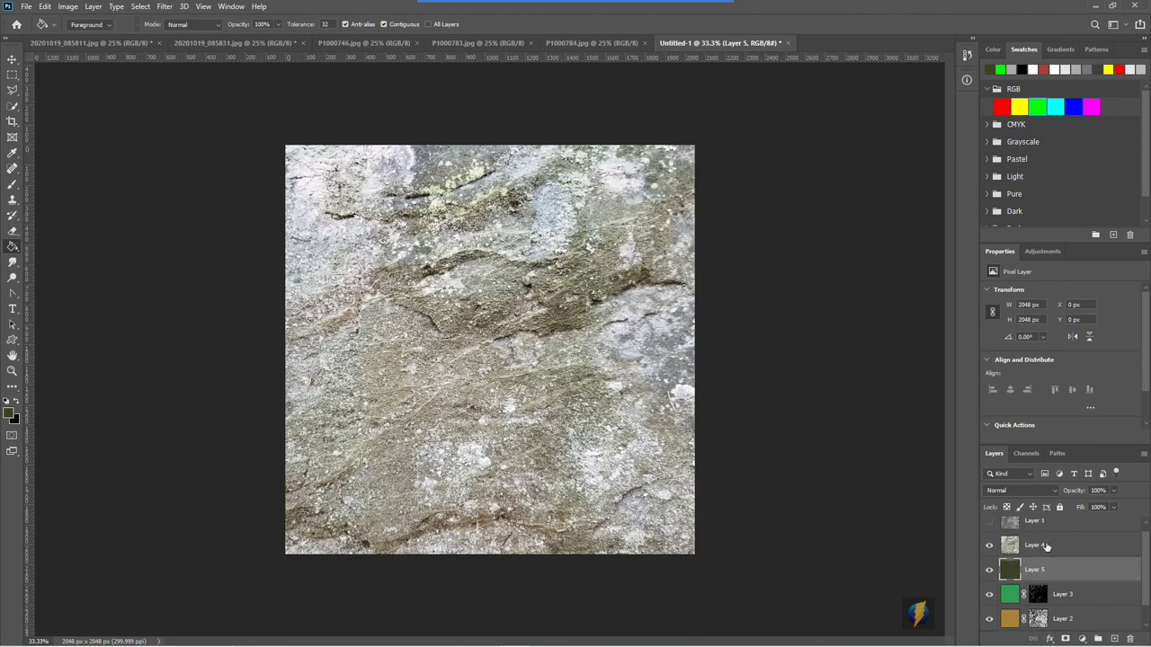
{"action": "left_click", "coordinate": [1043, 545]}
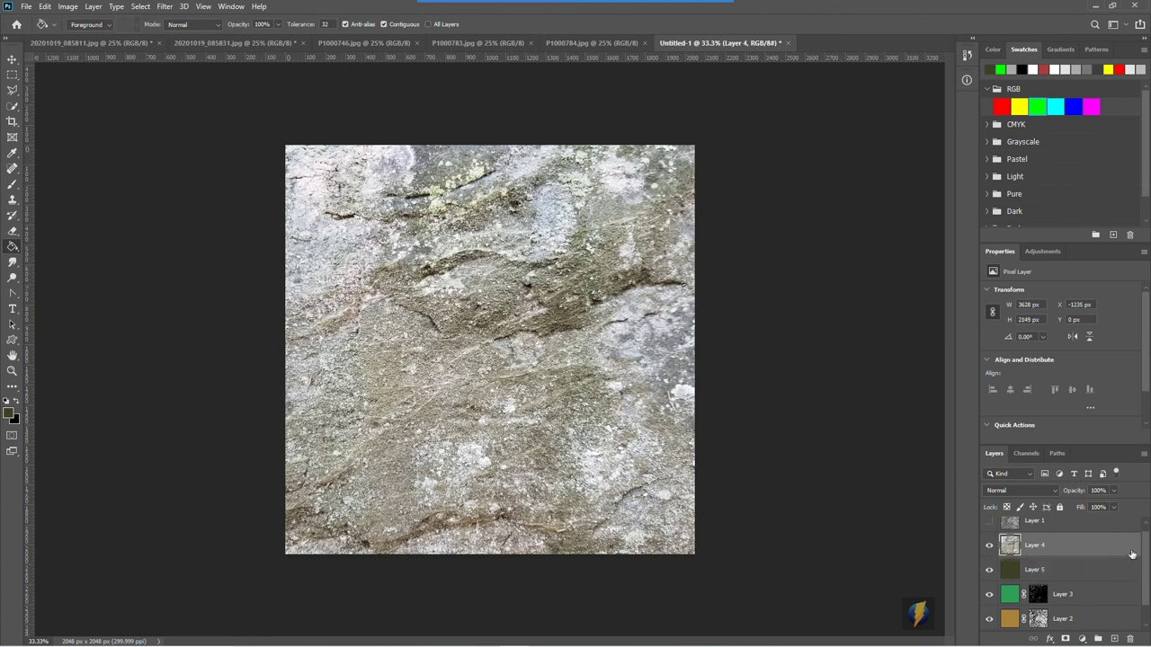
Step: Select the rock's darker streaks with Color Range, resampling the rock, at Fuzziness 97
{"action": "left_click", "coordinate": [142, 6]}
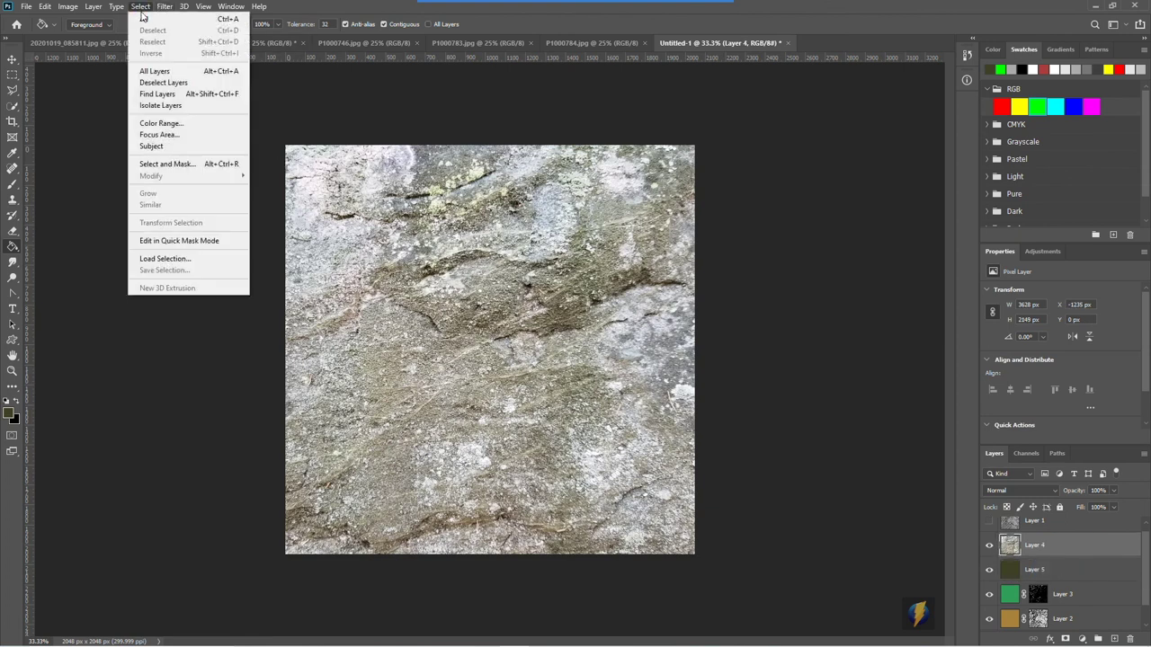
{"action": "left_click", "coordinate": [160, 122]}
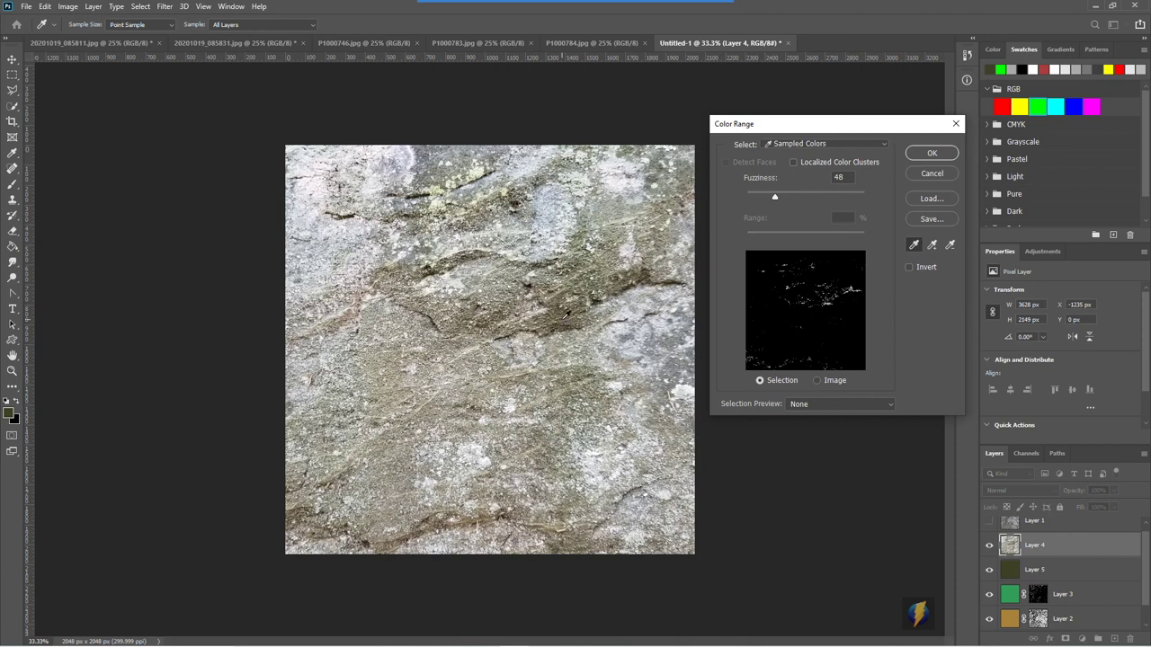
{"action": "left_click_drag", "start_coordinate": [550, 315], "coordinate": [553, 315]}
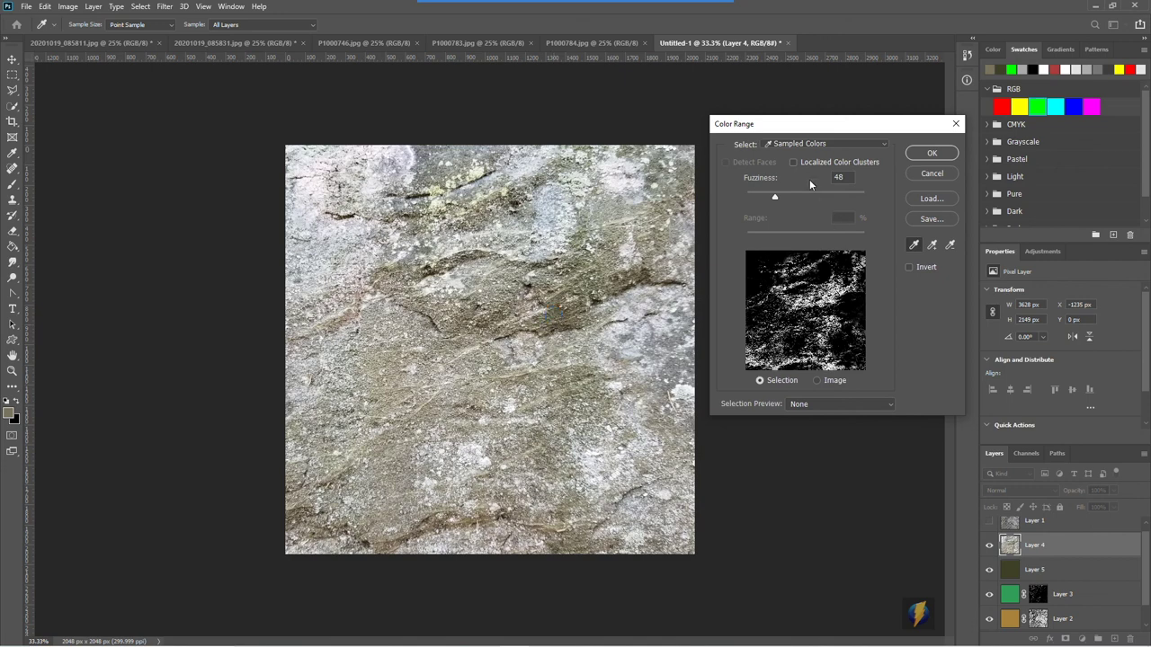
{"action": "left_click_drag", "start_coordinate": [777, 200], "coordinate": [842, 201]}
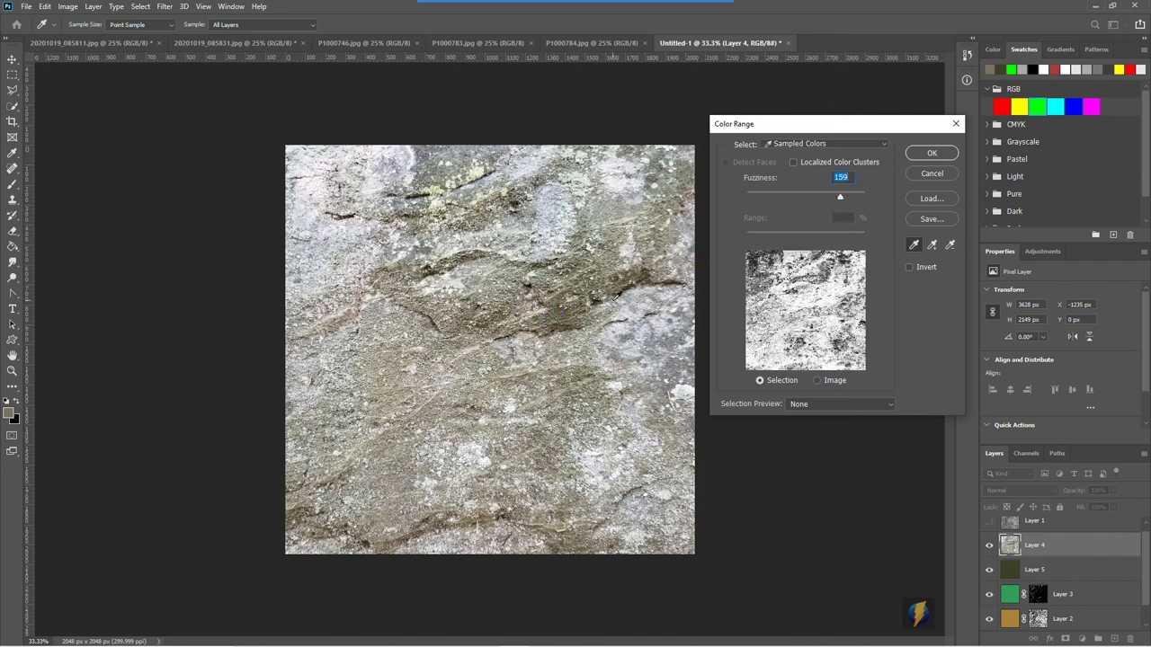
{"action": "left_click", "coordinate": [612, 279]}
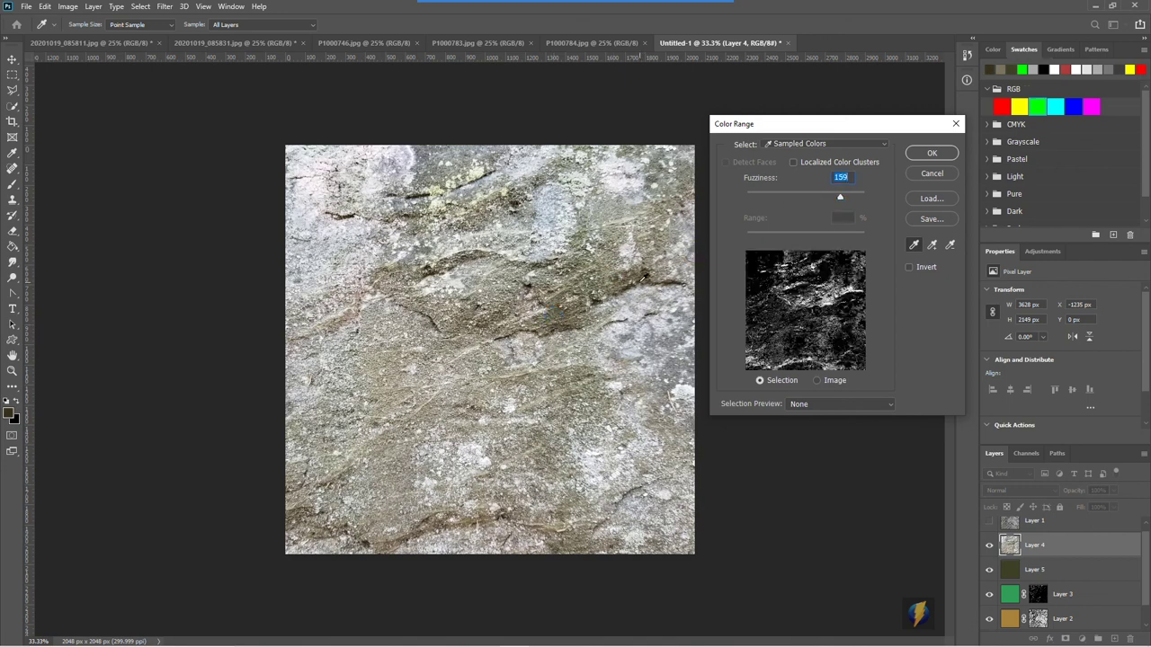
{"action": "left_click", "coordinate": [639, 272]}
{"action": "left_click", "coordinate": [630, 281]}
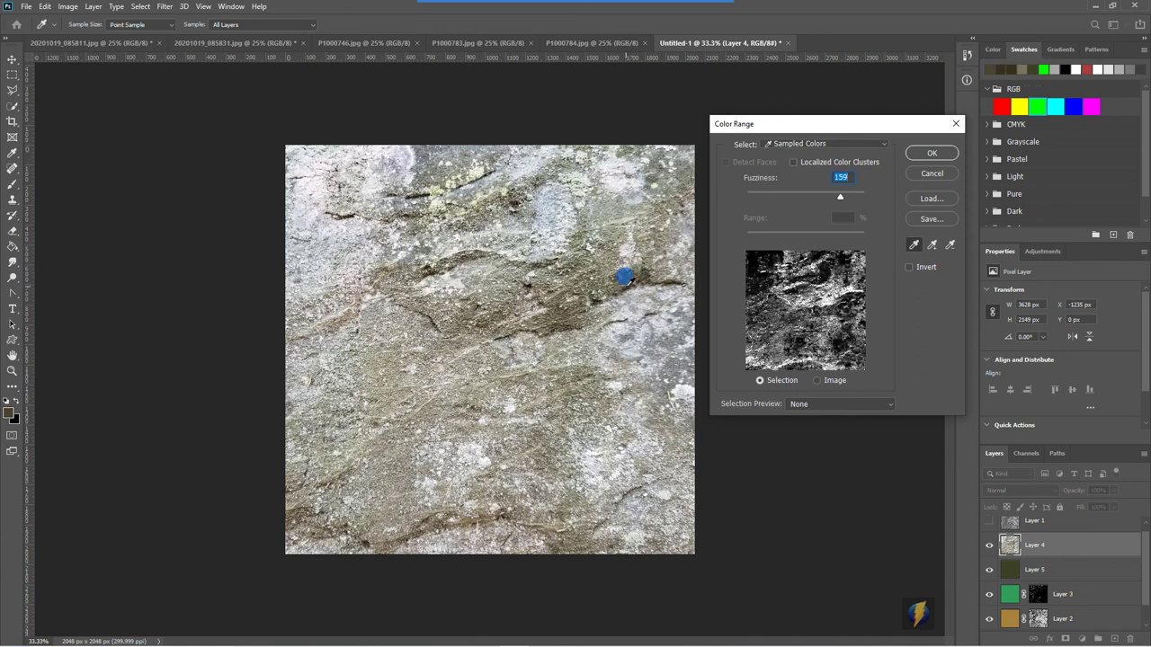
{"action": "left_click", "coordinate": [625, 272]}
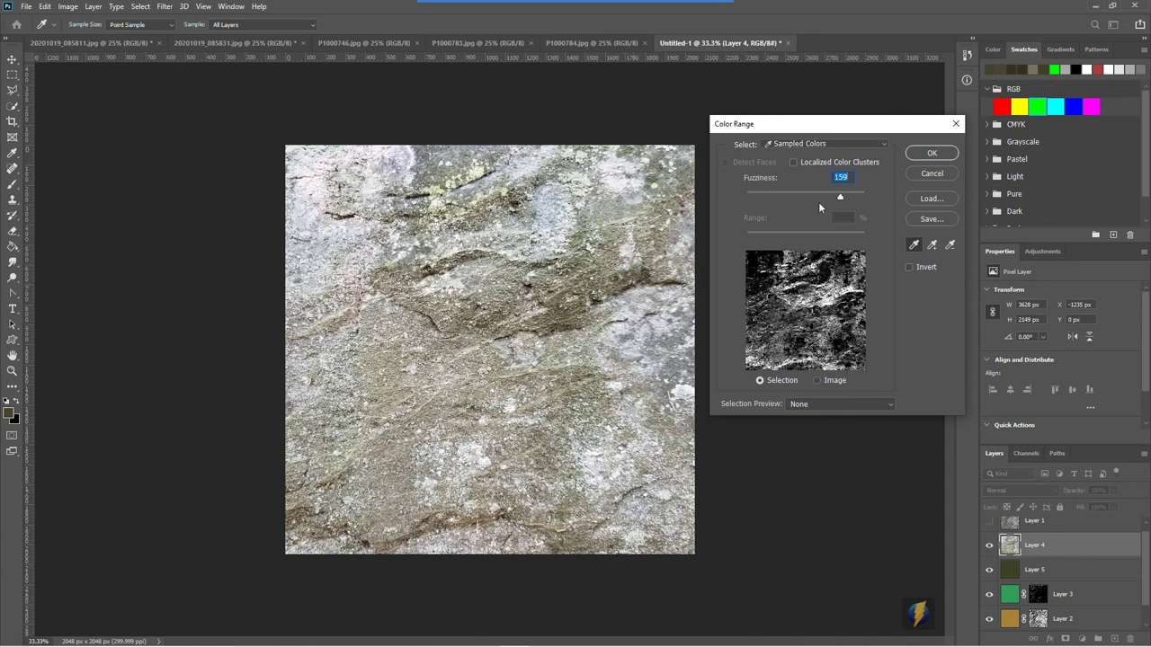
{"action": "left_click_drag", "start_coordinate": [840, 198], "coordinate": [804, 201]}
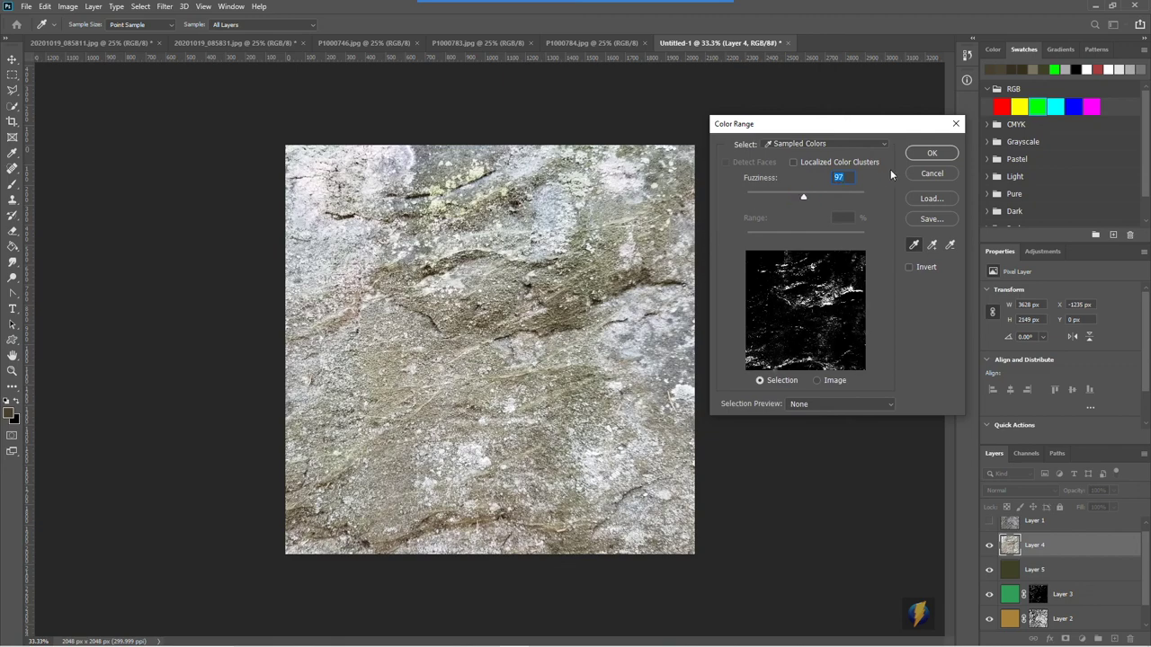
{"action": "left_click", "coordinate": [930, 155]}
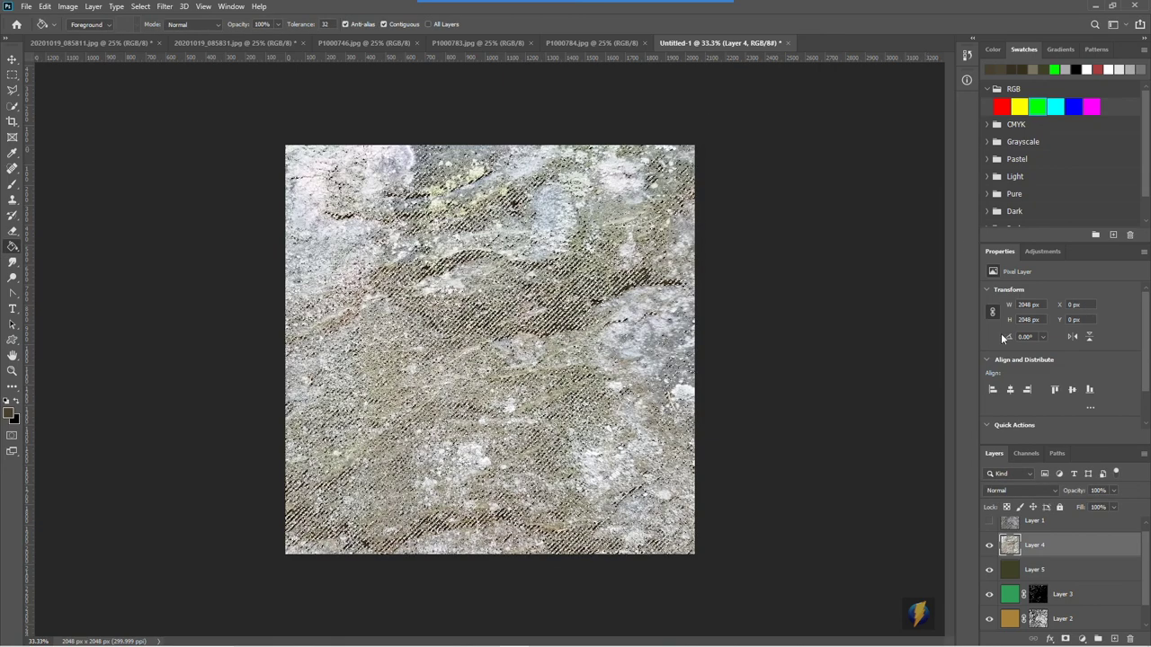
Step: Hide the rock layer and mask olive Layer 5 with the streak selection, back on its pixels
{"action": "left_click", "coordinate": [989, 545]}
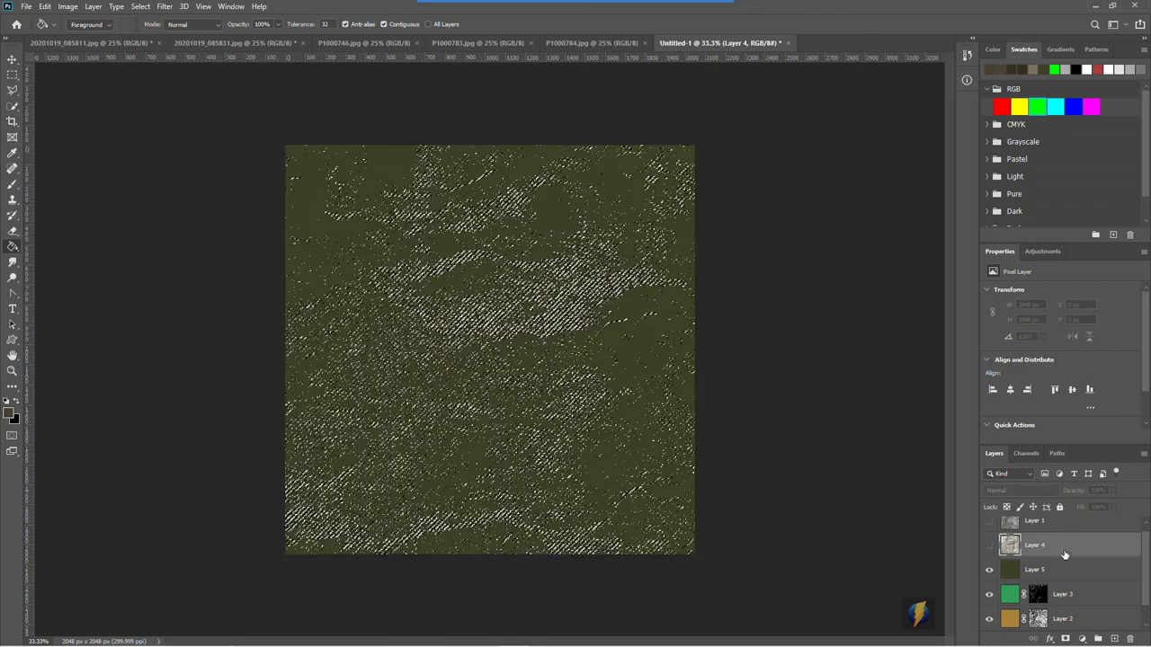
{"action": "left_click", "coordinate": [1070, 576]}
{"action": "scroll", "coordinate": [1106, 579], "scroll_direction": "down", "scroll_amount": 1}
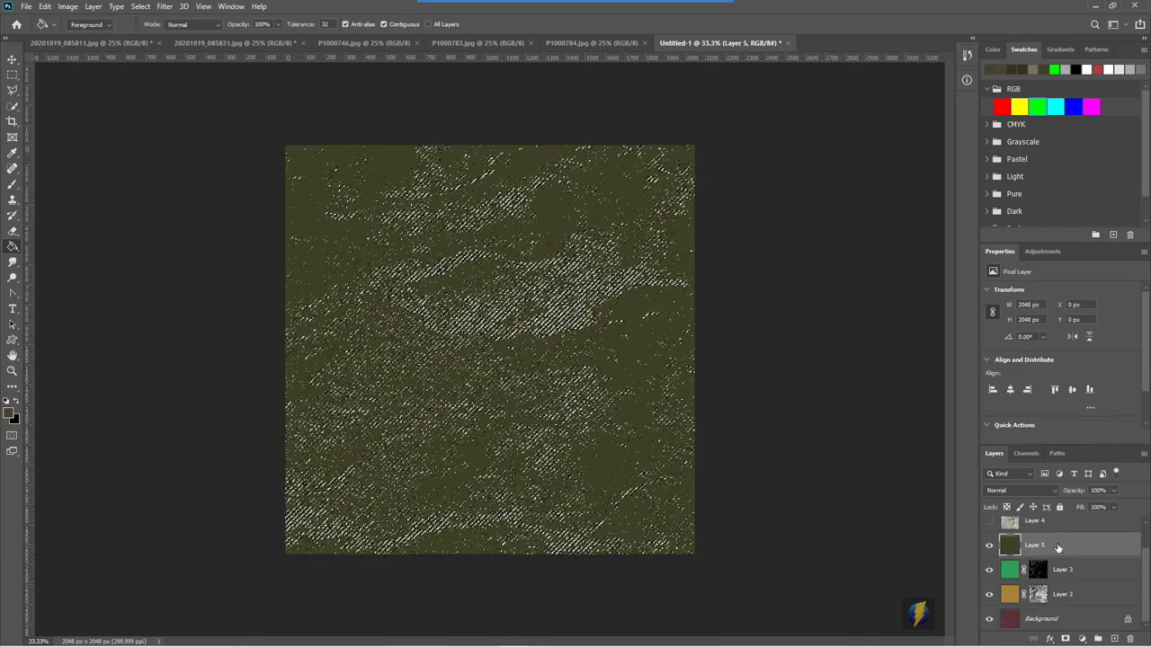
{"action": "left_click", "coordinate": [1065, 639]}
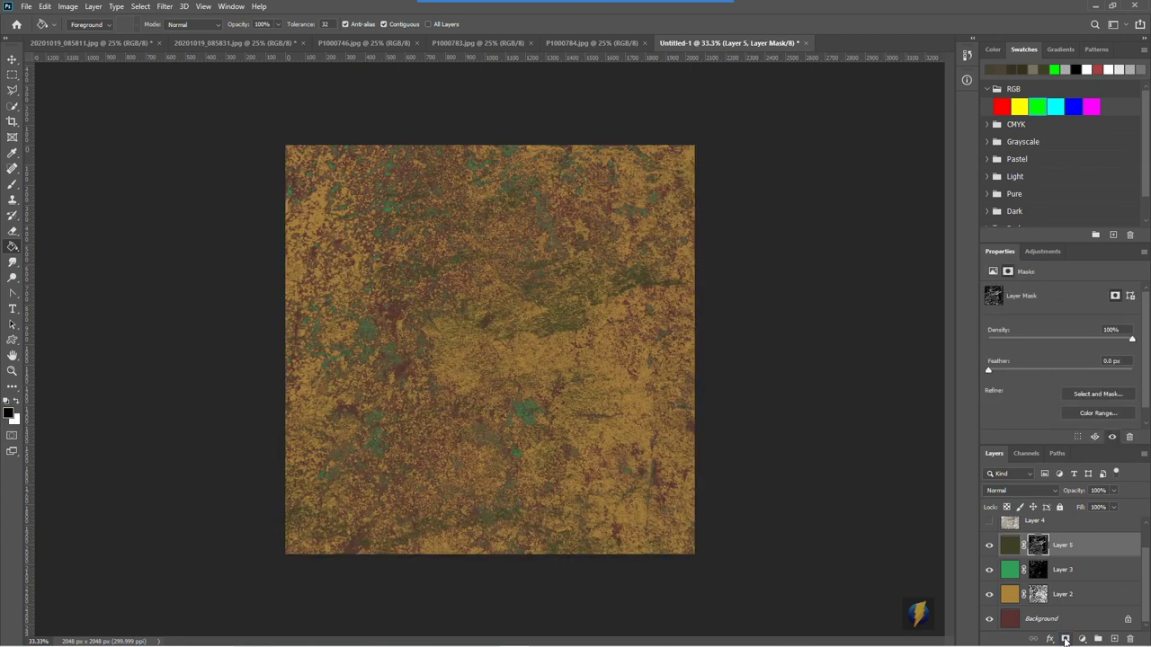
{"action": "left_click", "coordinate": [1010, 545]}
{"action": "left_click", "coordinate": [68, 7]}
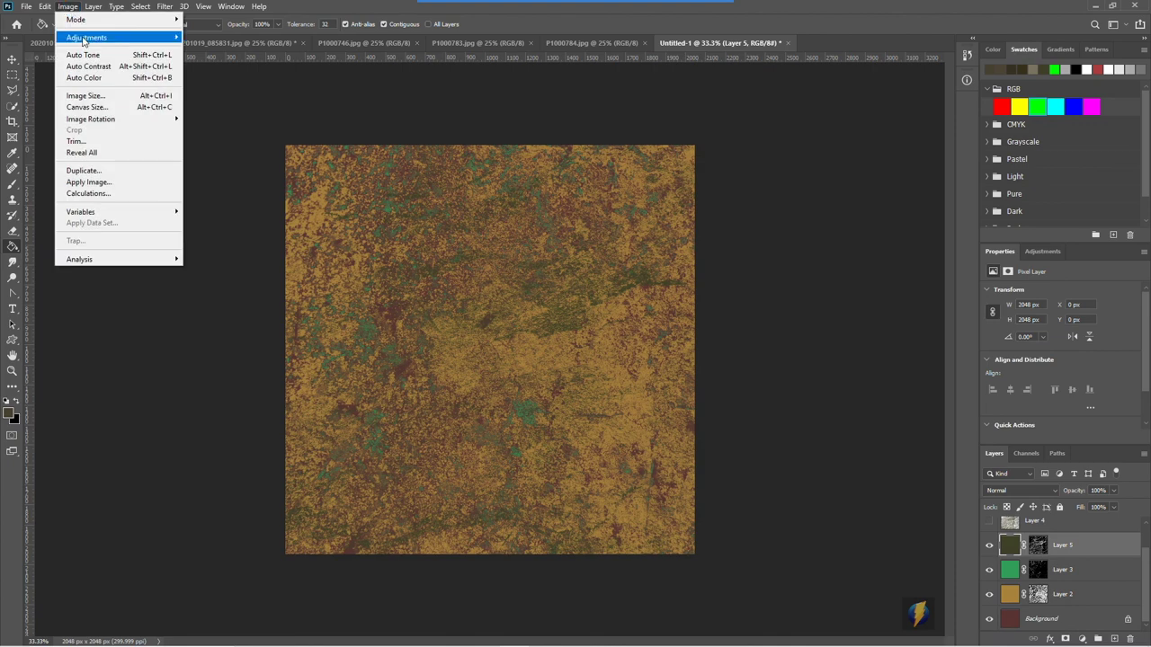
Step: Recolour Layer 5 dark plum with Hue/Saturation: Lightness -11, Hue -97
{"action": "mouse_move", "coordinate": [108, 38]}
{"action": "left_click", "coordinate": [218, 100]}
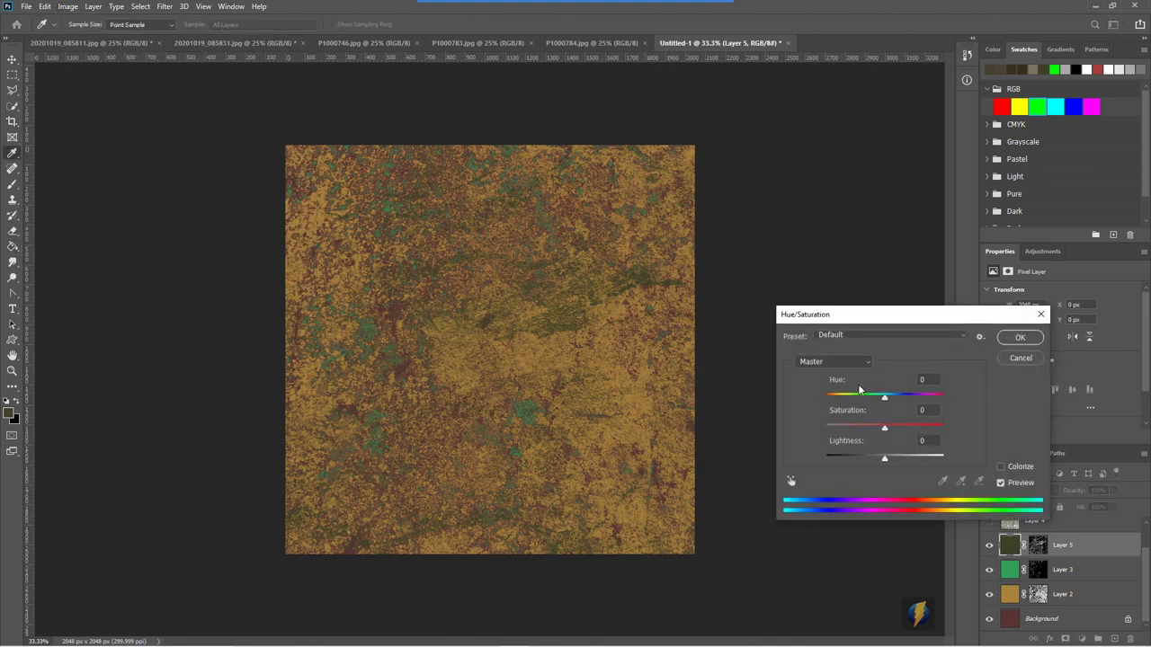
{"action": "mouse_move", "coordinate": [886, 461]}
{"action": "left_mouse_down"}
{"action": "mouse_move", "coordinate": [830, 460]}
{"action": "mouse_move", "coordinate": [932, 469]}
{"action": "mouse_move", "coordinate": [880, 474]}
{"action": "left_mouse_up"}
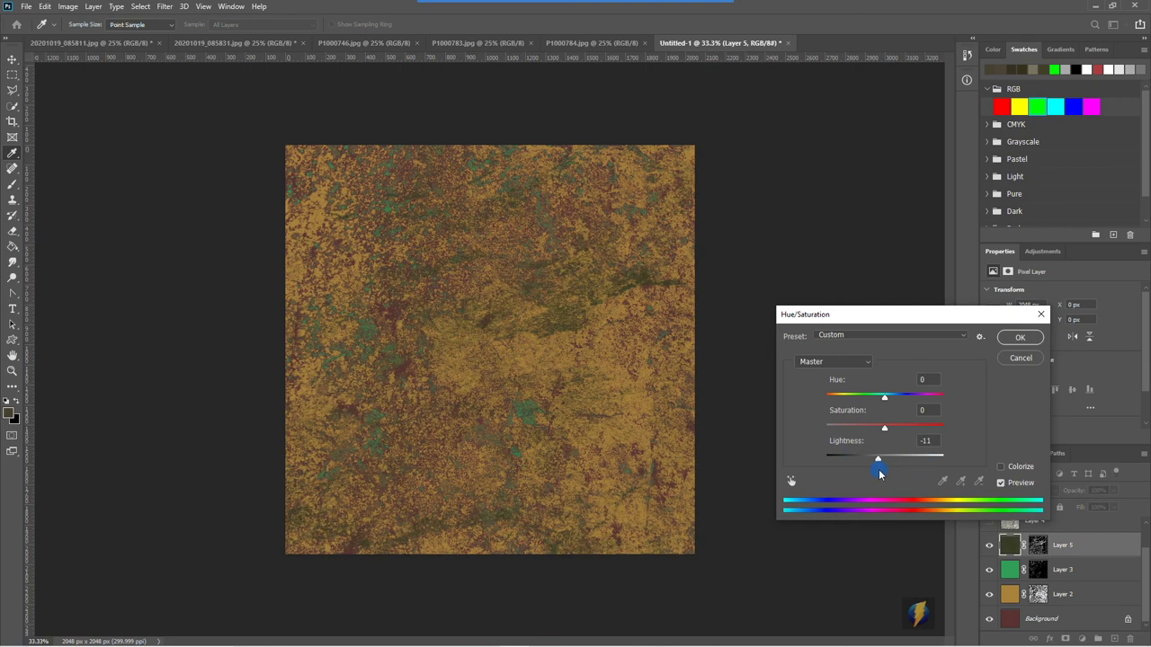
{"action": "left_click_drag", "start_coordinate": [885, 396], "coordinate": [847, 410]}
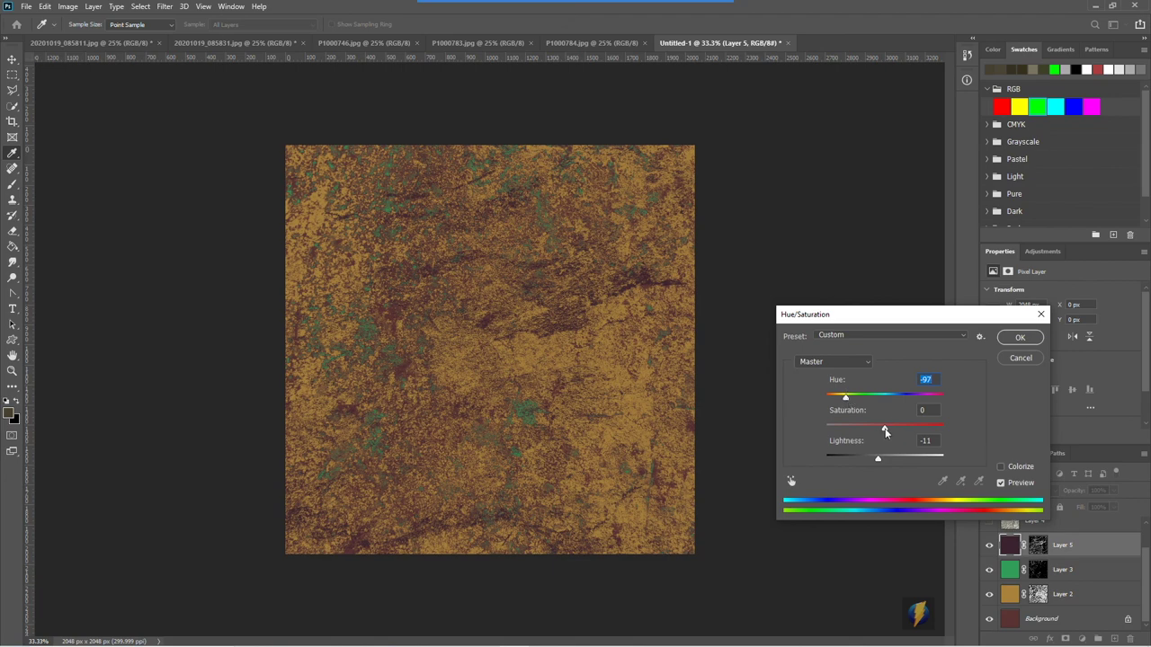
{"action": "left_click", "coordinate": [1033, 338]}
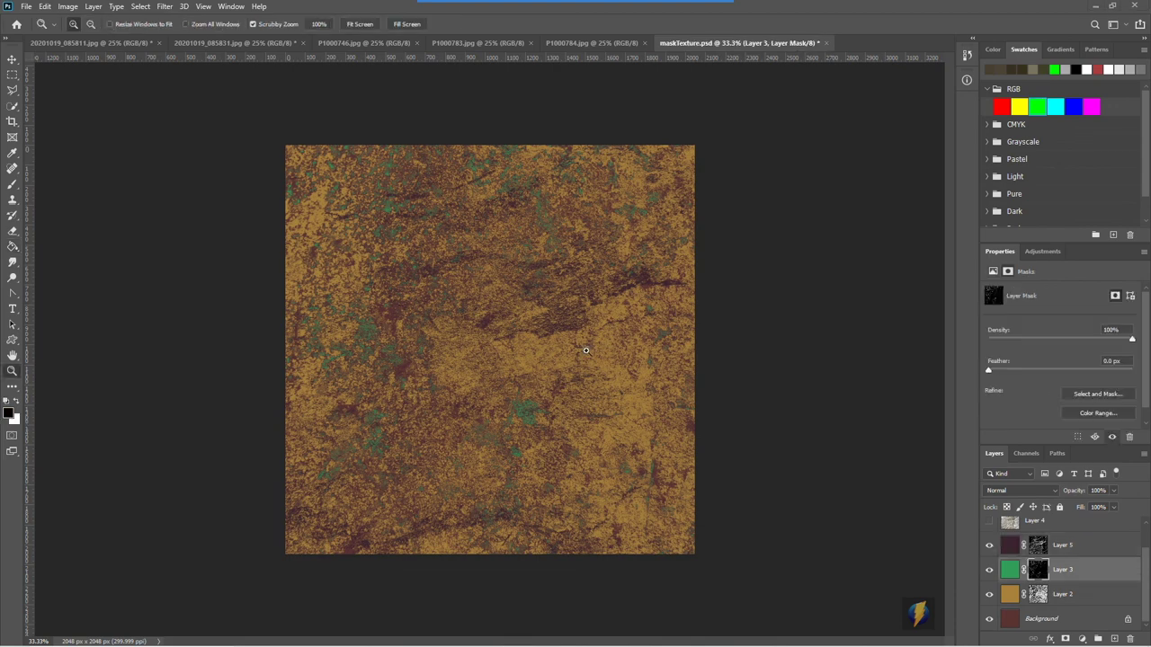
Step: Hide Layer 5 to compare the texture without it, then delete the layer
{"action": "left_click", "coordinate": [1052, 417]}
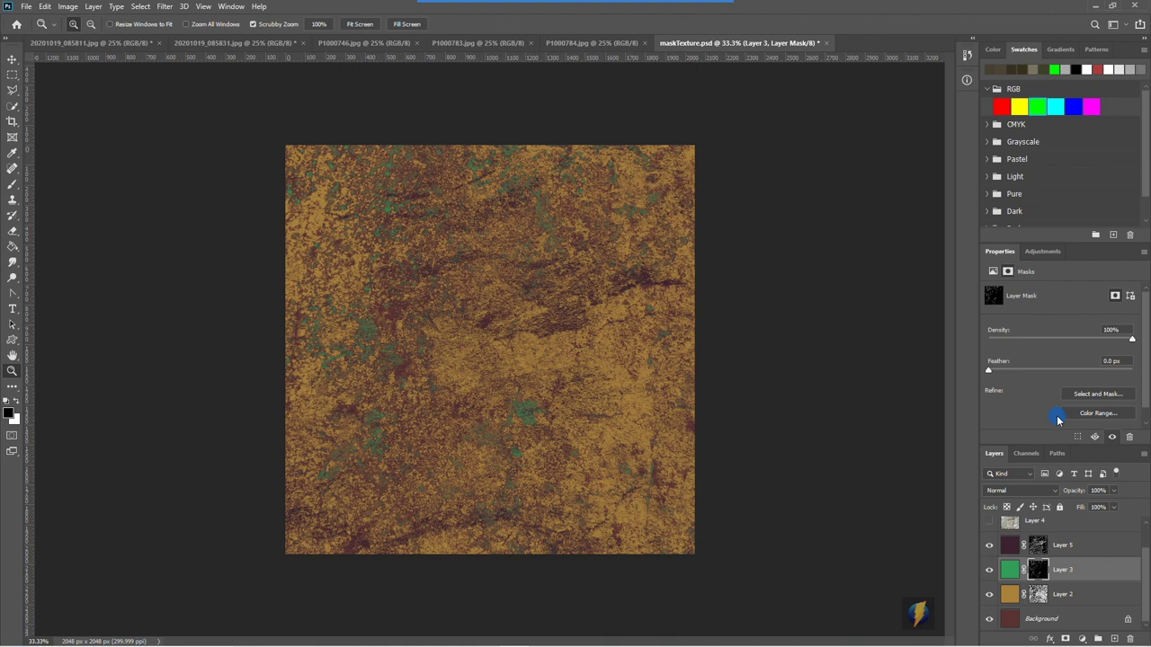
{"action": "left_click", "coordinate": [989, 546]}
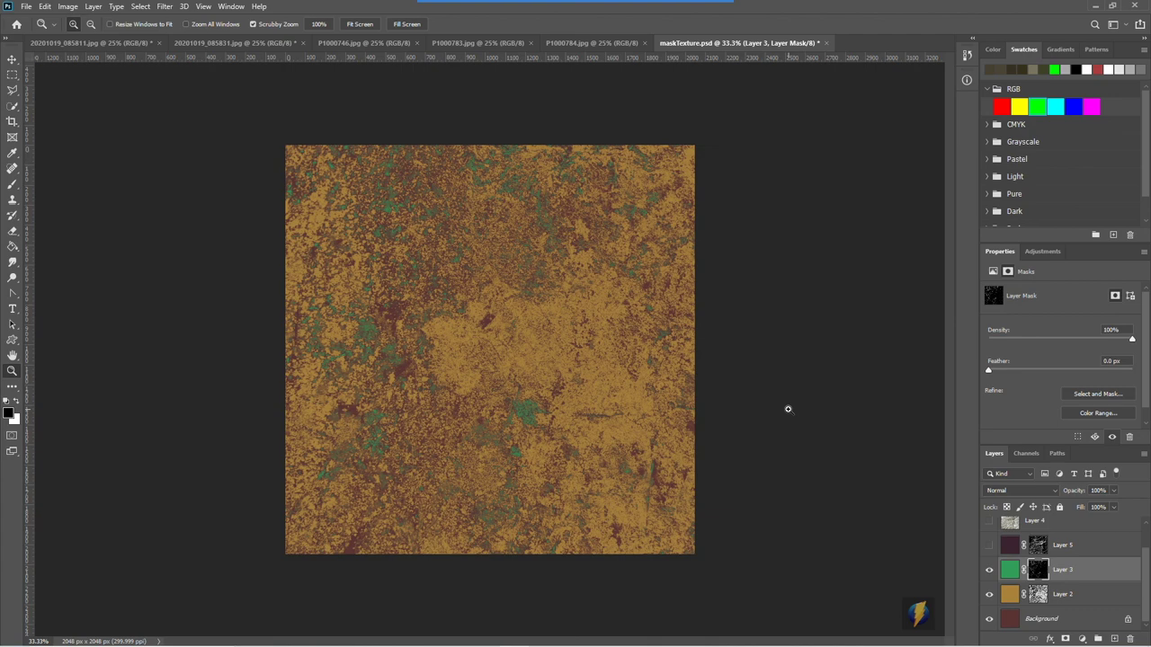
{"action": "left_click", "coordinate": [1070, 545]}
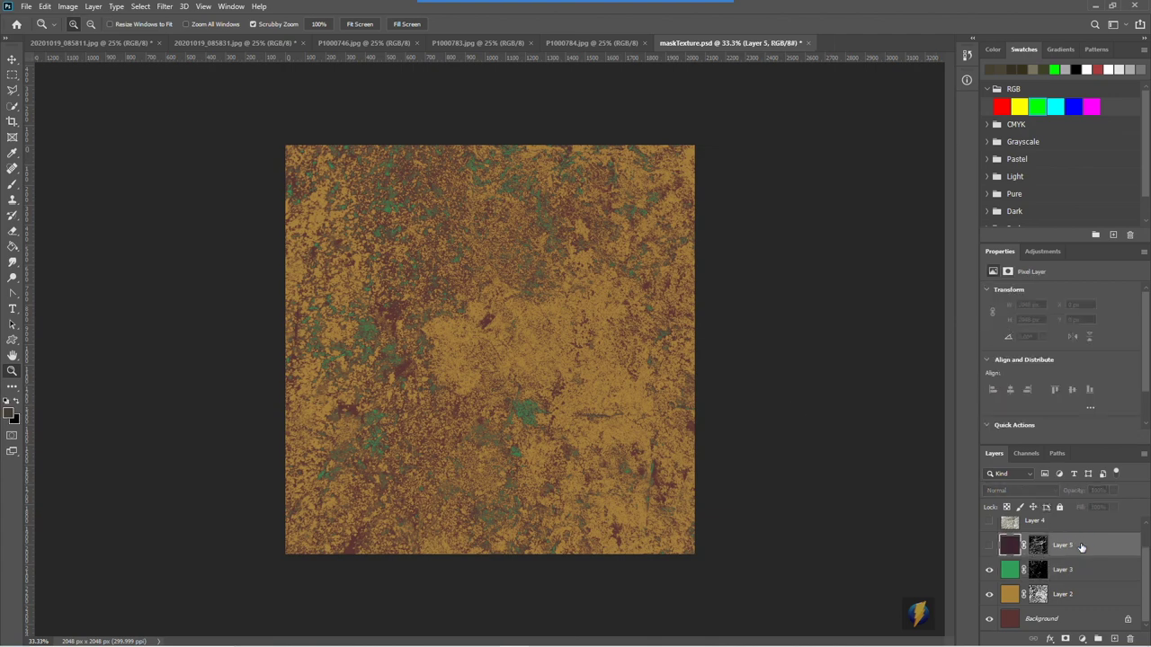
{"action": "left_click_drag", "start_coordinate": [1074, 546], "coordinate": [1130, 637]}
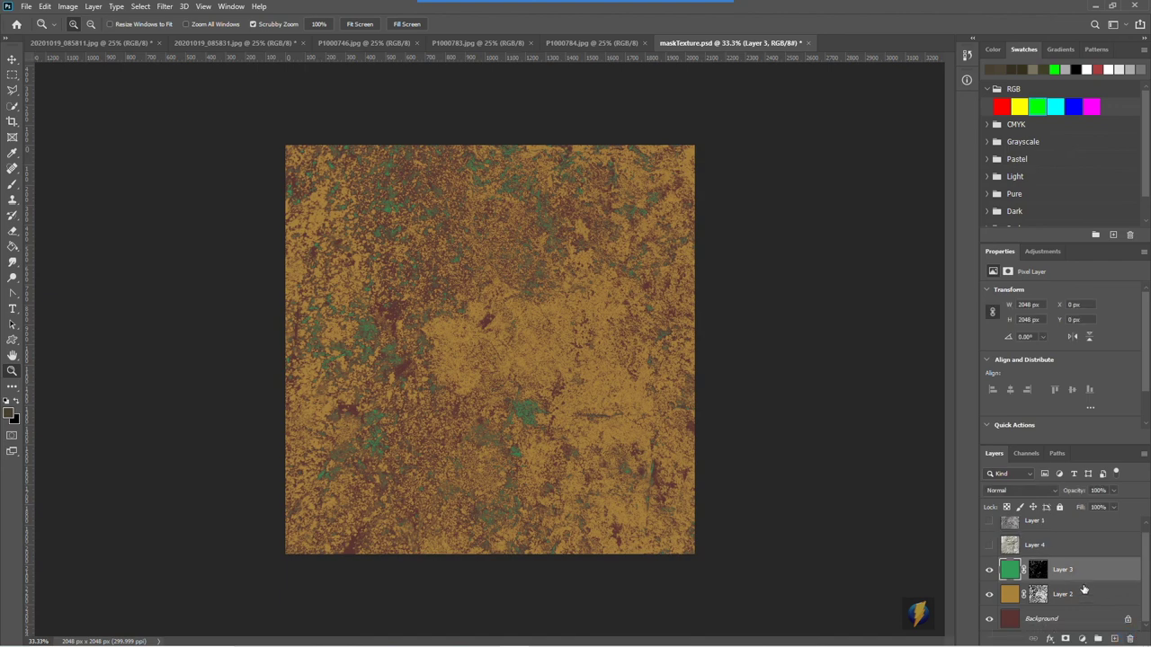
Step: Convert the Background into Layer 0 and move Layer 5 to the bottom, beneath it
{"action": "key", "text": "ctrl+z"}
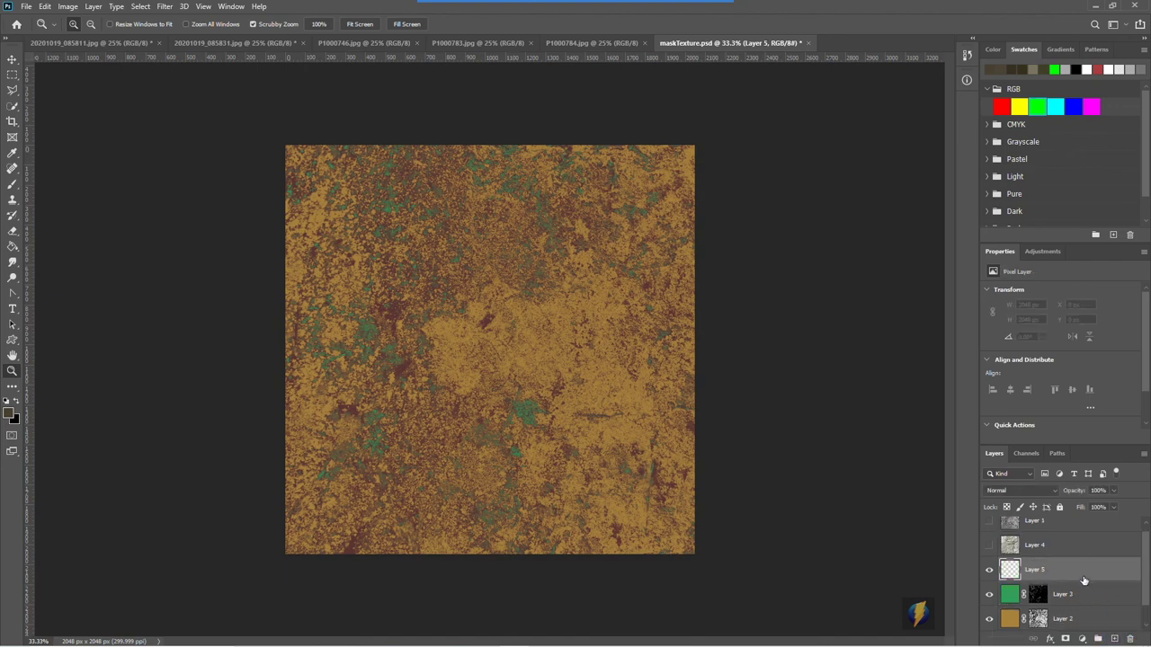
{"action": "scroll", "coordinate": [1084, 580], "scroll_direction": "down", "scroll_amount": 1}
{"action": "left_click_drag", "start_coordinate": [1072, 559], "coordinate": [1079, 621]}
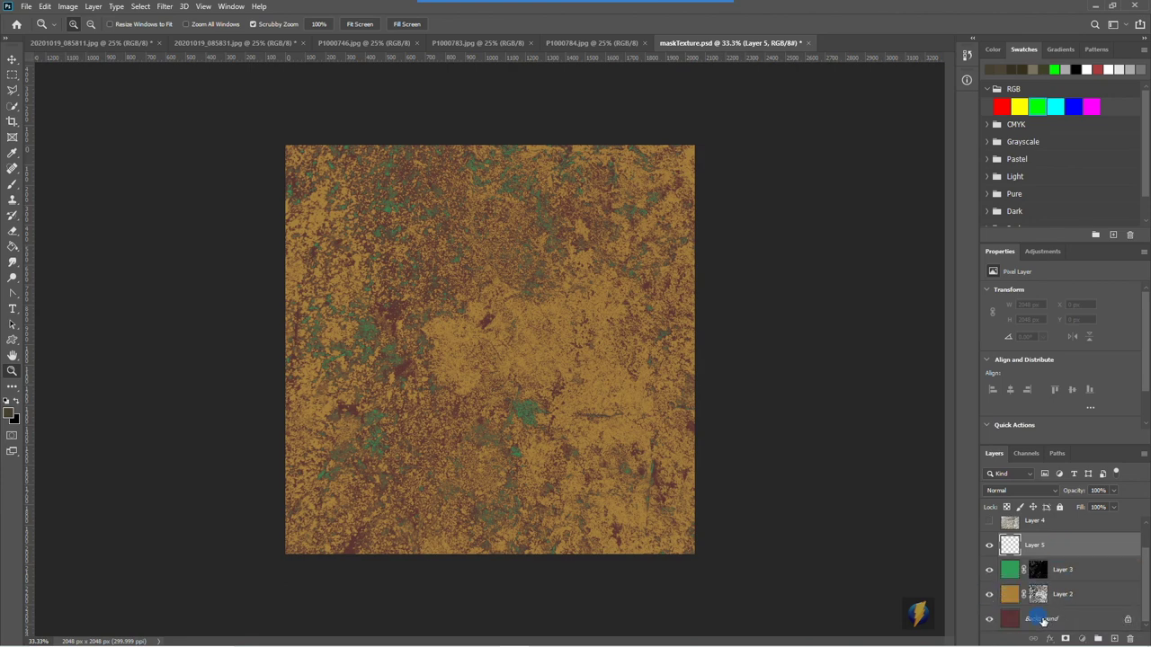
{"action": "double_click", "coordinate": [1040, 620]}
{"action": "left_click", "coordinate": [674, 196]}
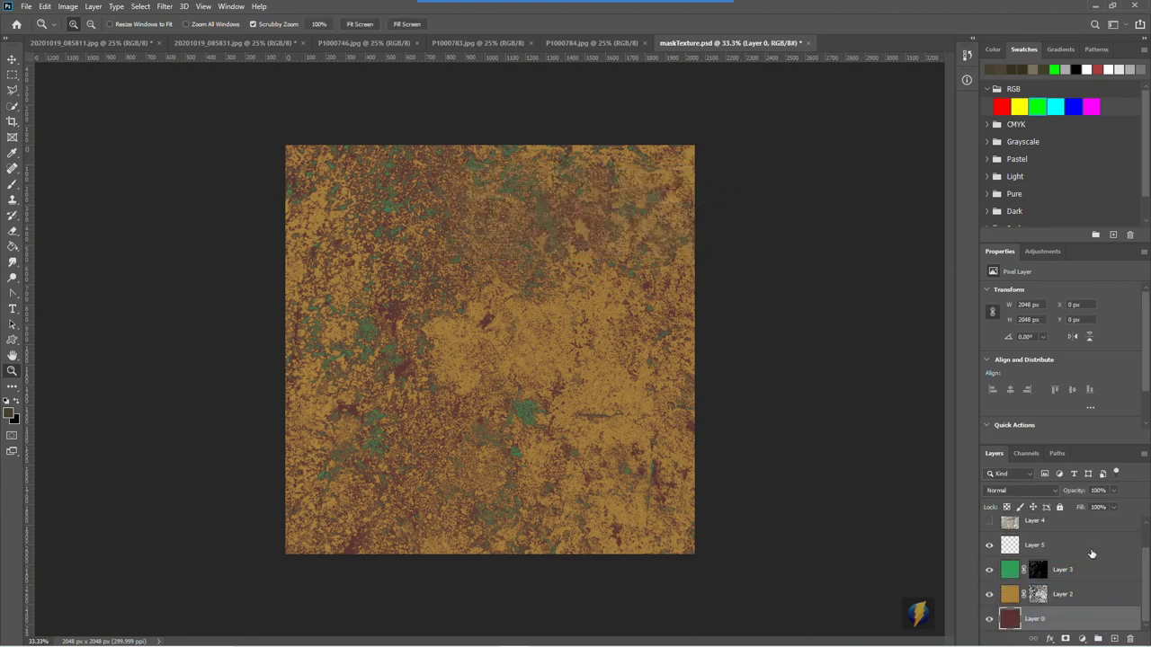
{"action": "left_click_drag", "start_coordinate": [1092, 554], "coordinate": [1093, 624]}
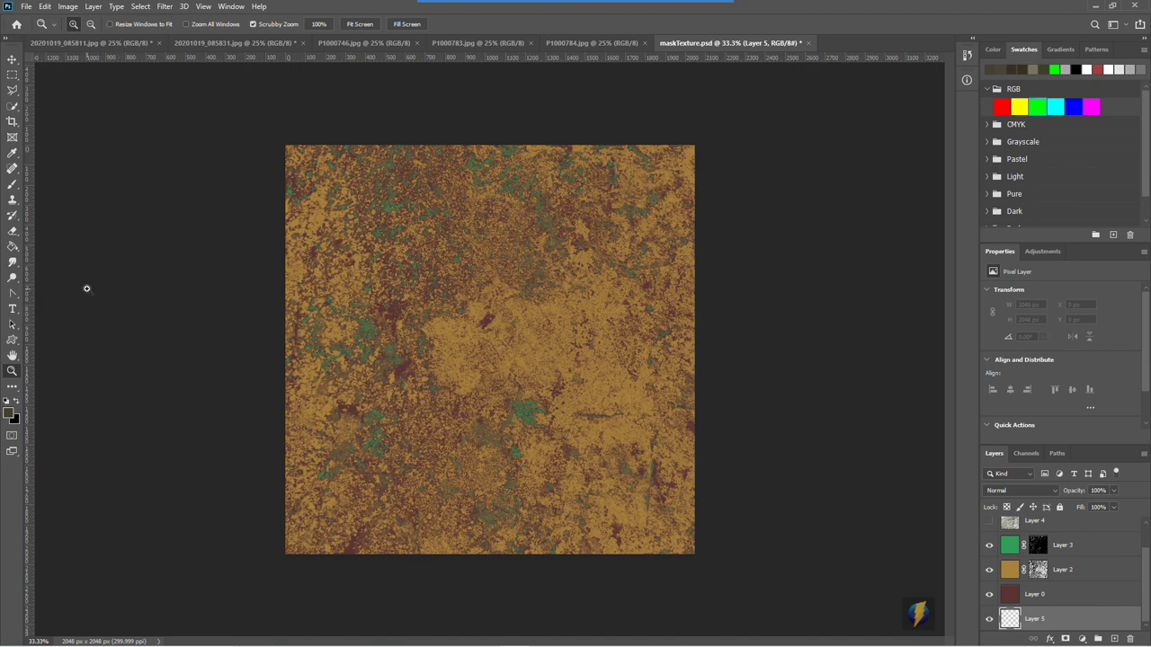
Step: Fill Layer 5 with white using the Paint Bucket, with default colours swapped to a white foreground
{"action": "left_click", "coordinate": [7, 401]}
{"action": "left_click", "coordinate": [15, 402]}
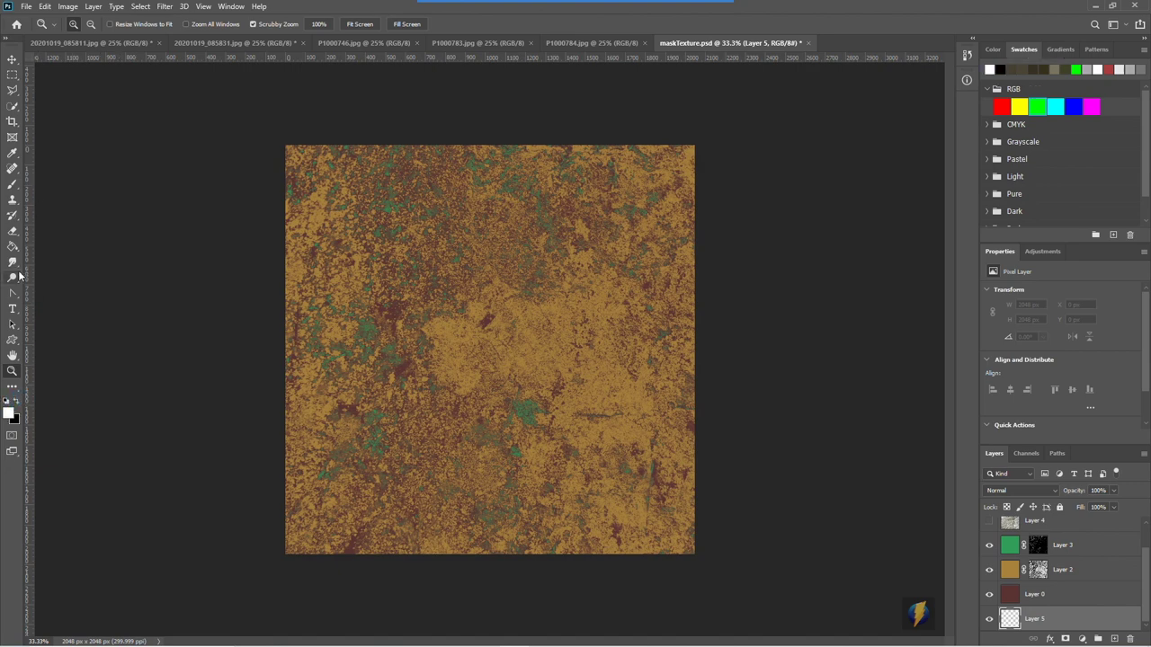
{"action": "left_click", "coordinate": [12, 245]}
{"action": "left_click", "coordinate": [462, 355]}
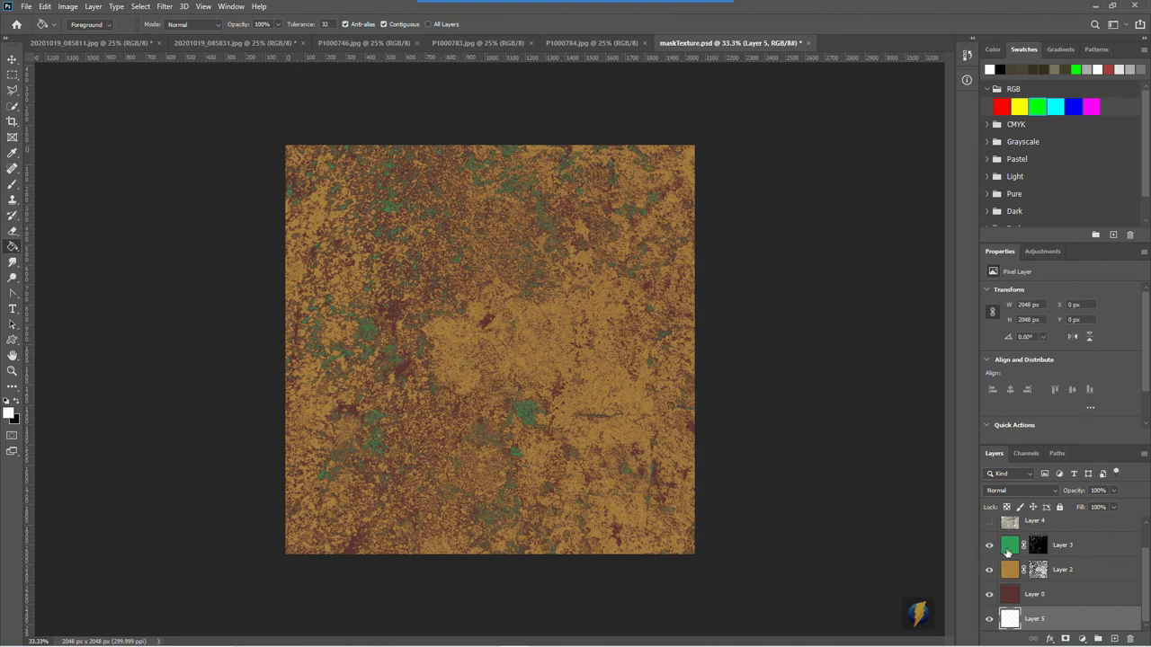
{"action": "scroll", "coordinate": [1116, 554], "scroll_direction": "up", "scroll_amount": 1}
{"action": "scroll", "coordinate": [1116, 554], "scroll_direction": "down", "scroll_amount": 1}
{"action": "left_click_drag", "start_coordinate": [989, 570], "coordinate": [989, 546]}
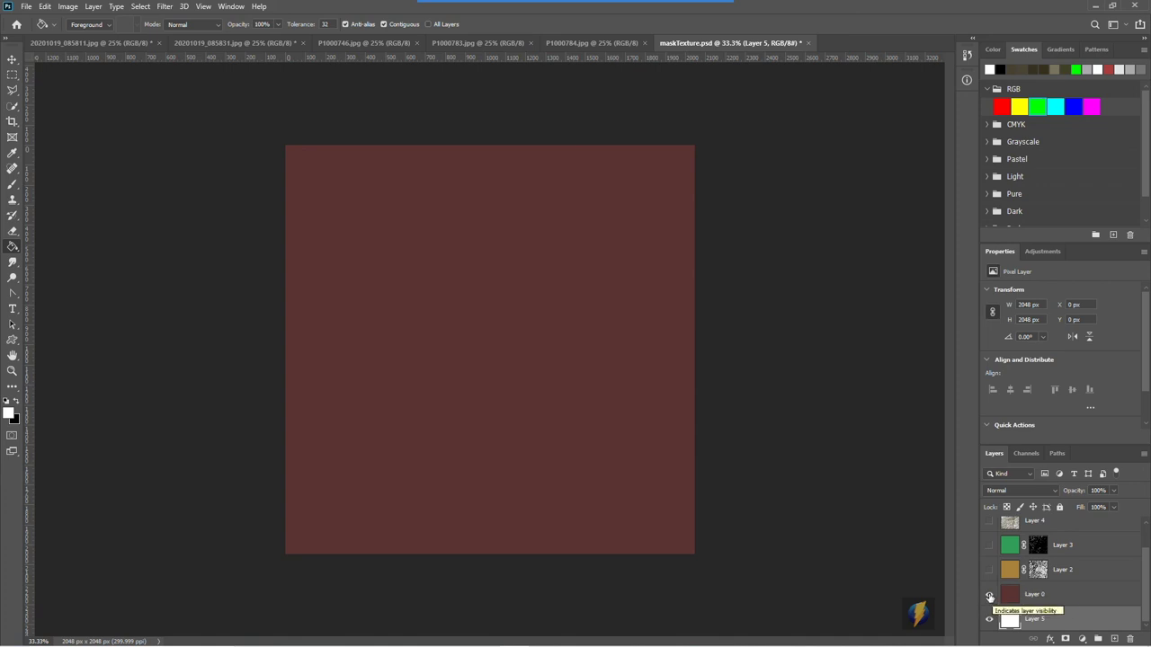
{"action": "left_click", "coordinate": [989, 598]}
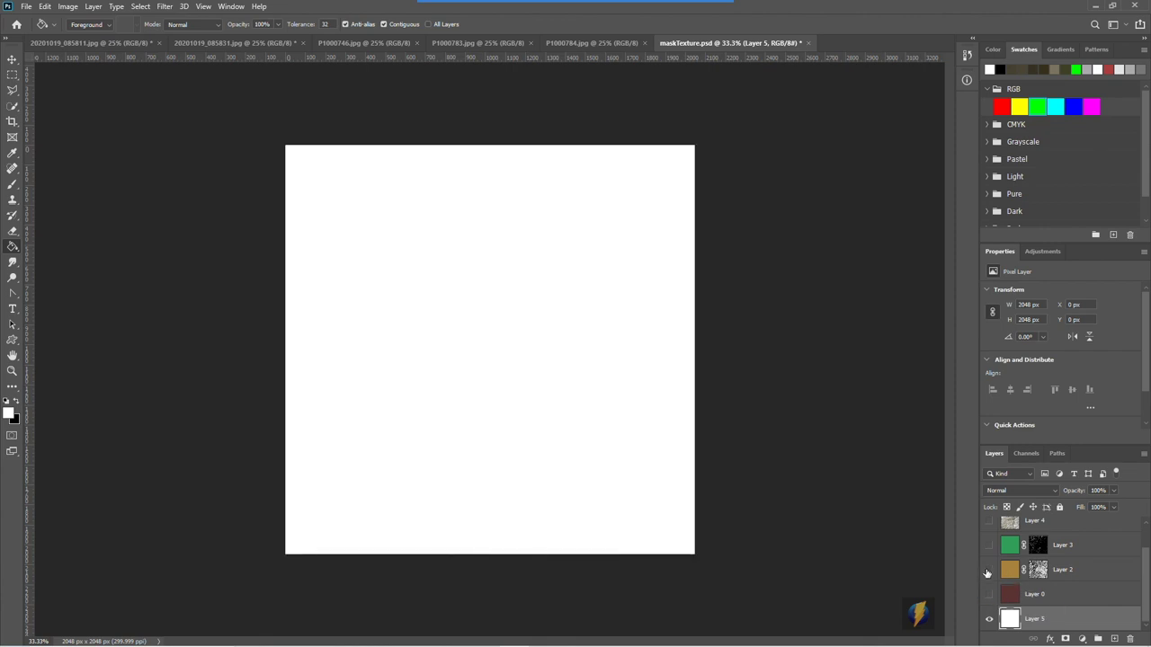
{"action": "left_click", "coordinate": [989, 571]}
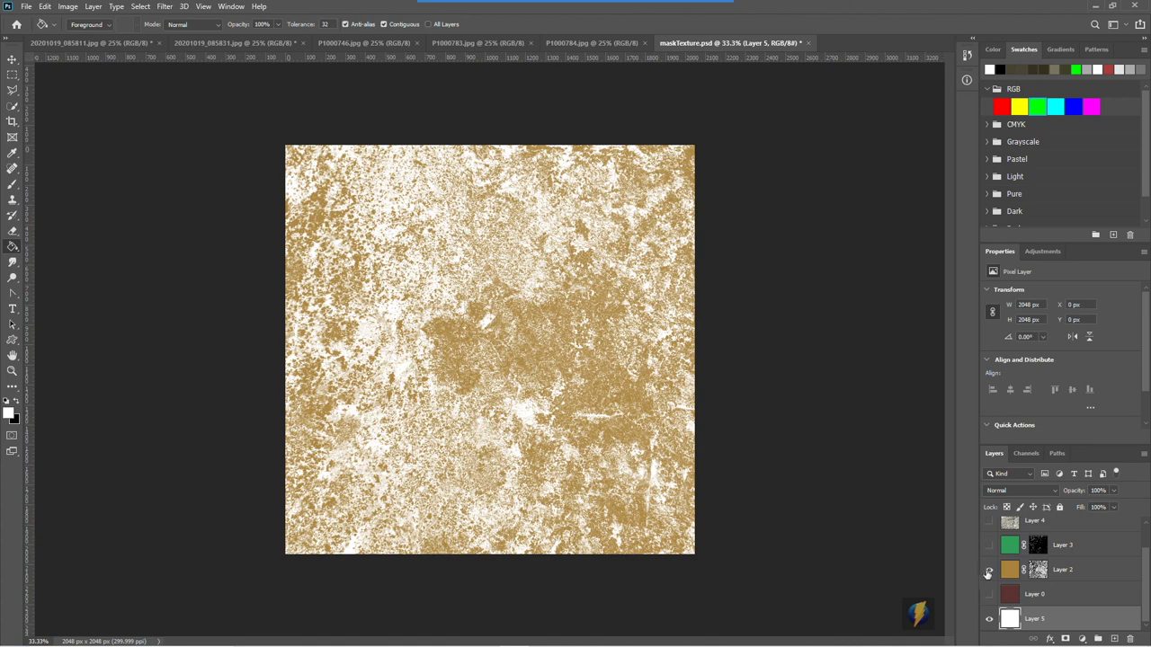
{"action": "left_click", "coordinate": [989, 569]}
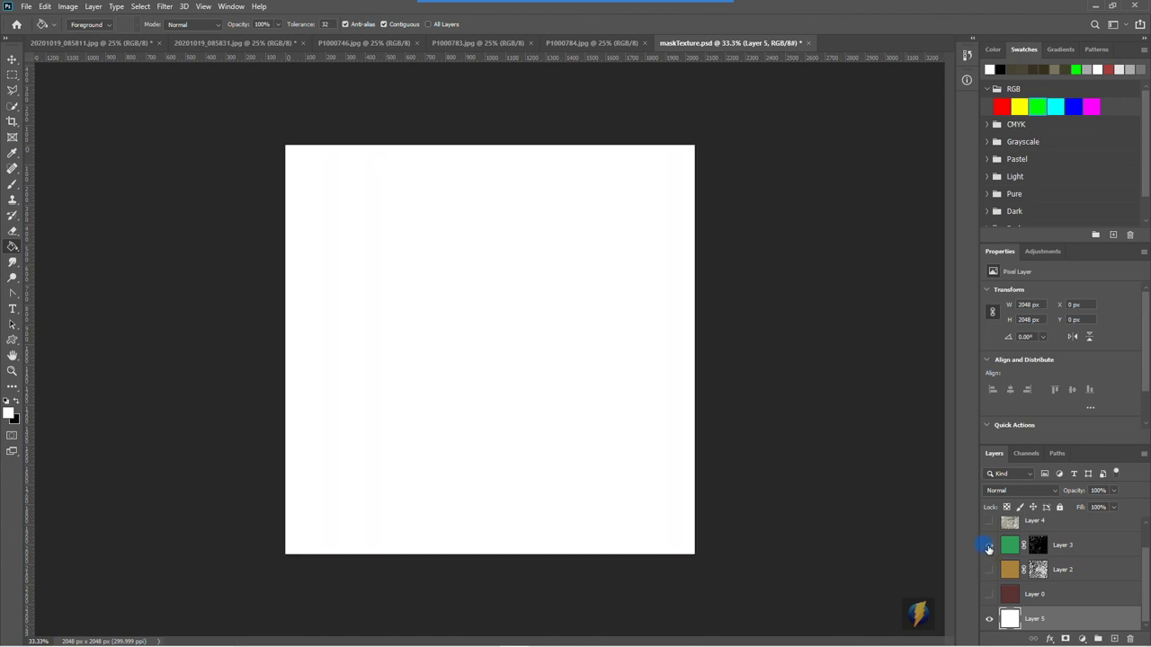
{"action": "left_click", "coordinate": [989, 547]}
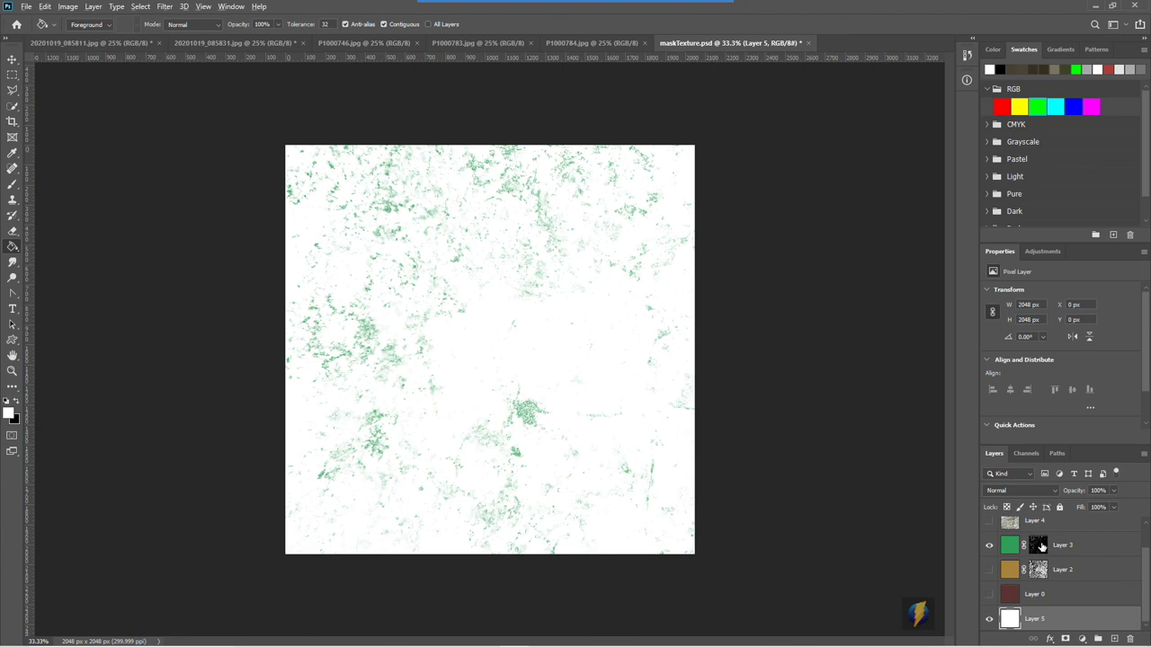
{"action": "left_click", "coordinate": [1039, 546], "text": "alt"}
{"action": "left_click", "coordinate": [1040, 546], "text": "alt"}
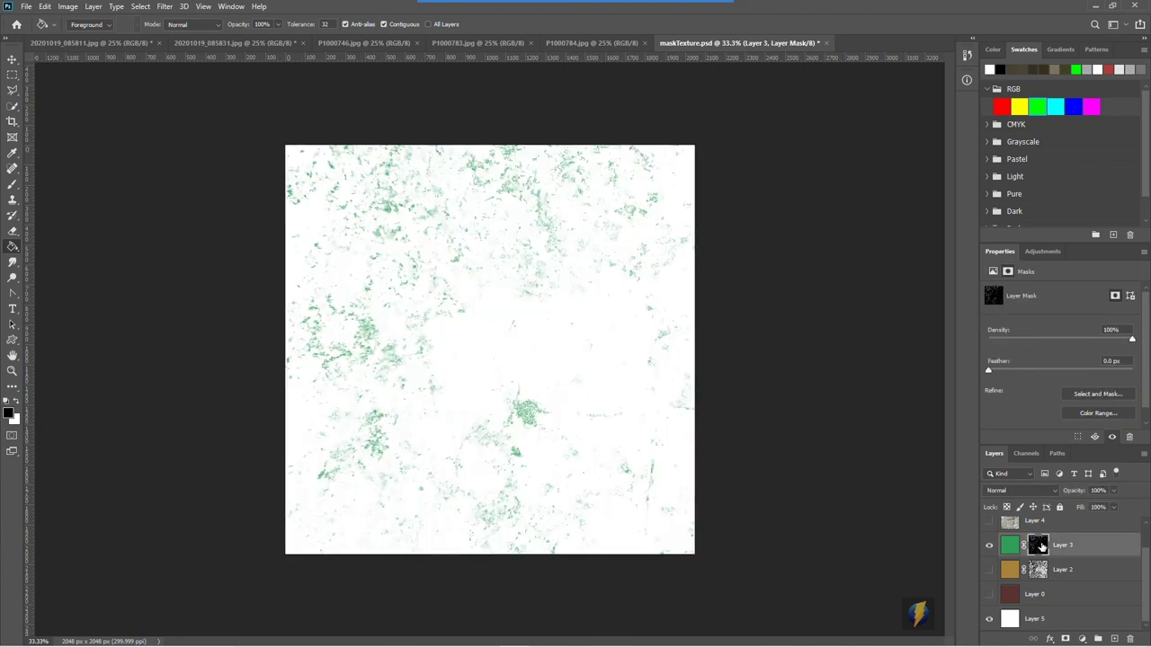
{"action": "scroll", "coordinate": [1097, 558], "scroll_direction": "up", "scroll_amount": 1}
{"action": "scroll", "coordinate": [1098, 557], "scroll_direction": "down", "scroll_amount": 1}
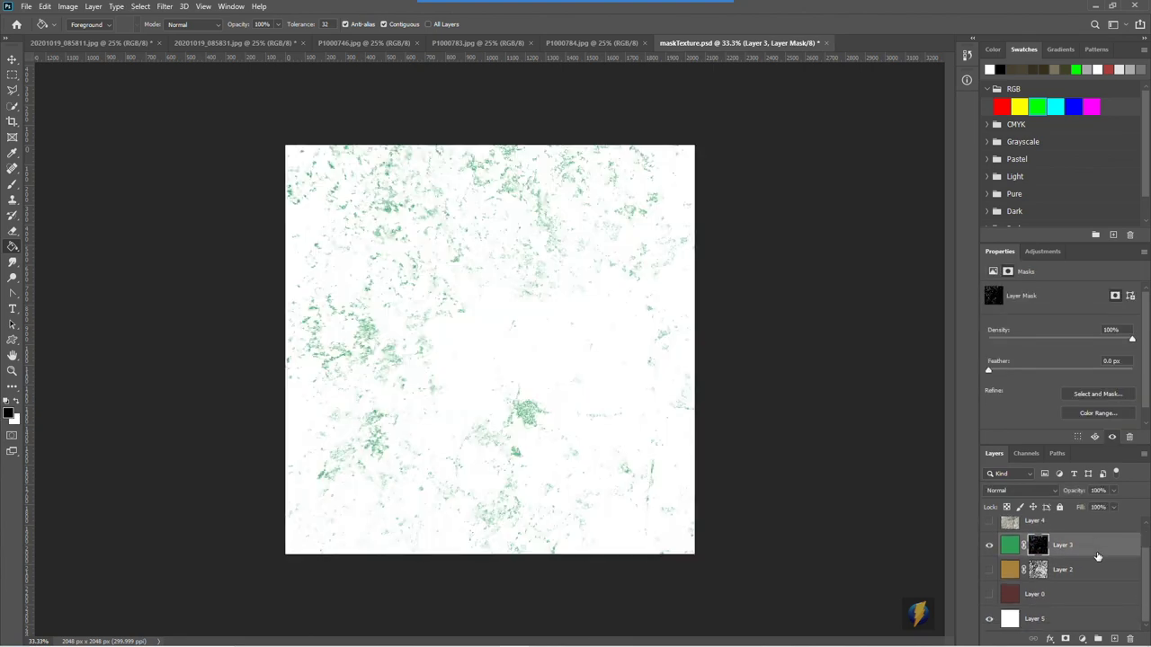
{"action": "left_click", "coordinate": [989, 570]}
{"action": "left_click", "coordinate": [990, 595]}
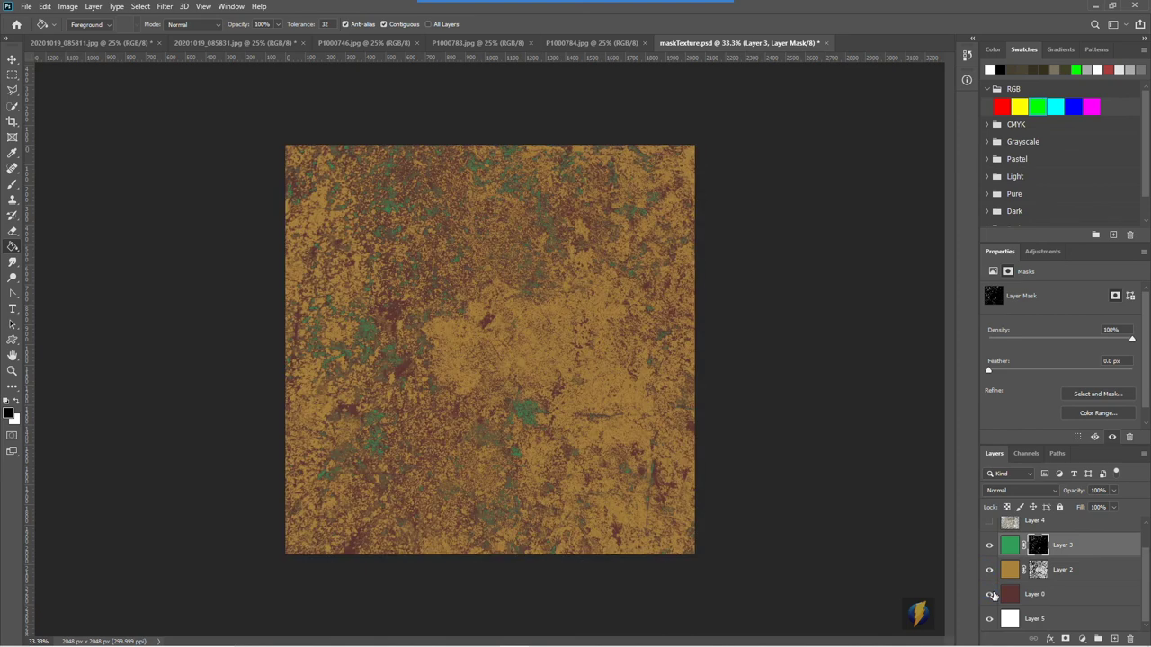